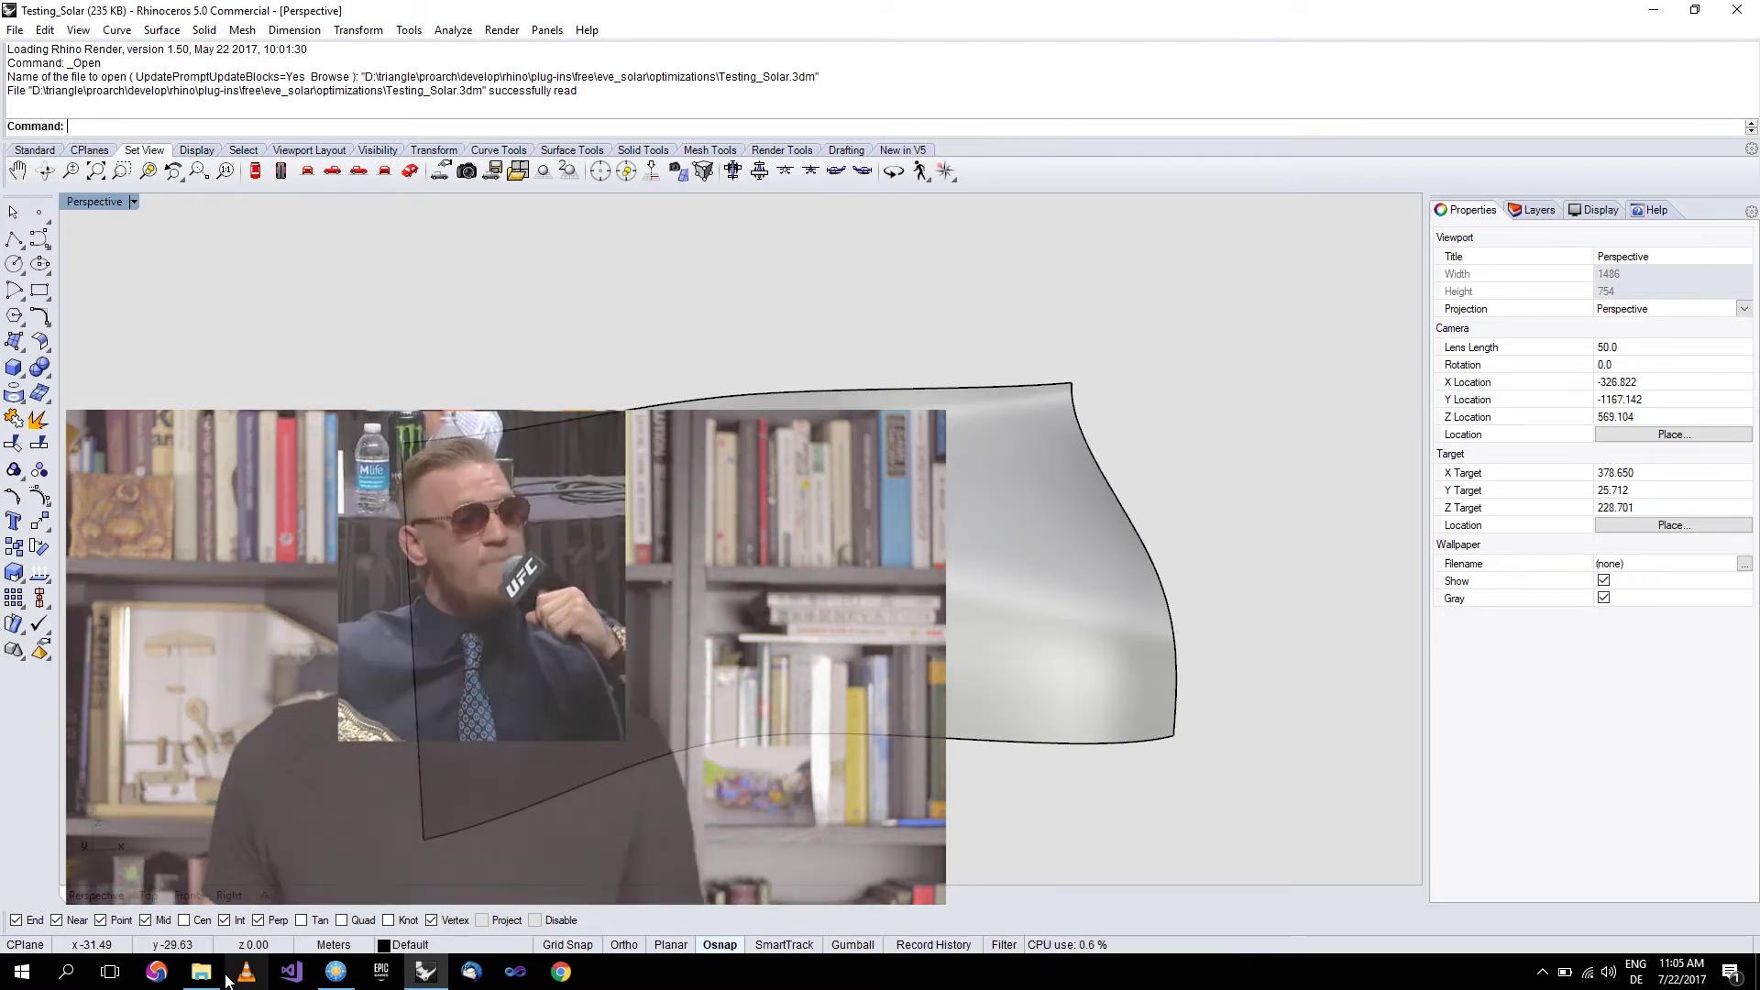
Load the eve_solar Rhino plug-in from the Release folder into the scene and run the eve_solar command.
left_click(211, 974)
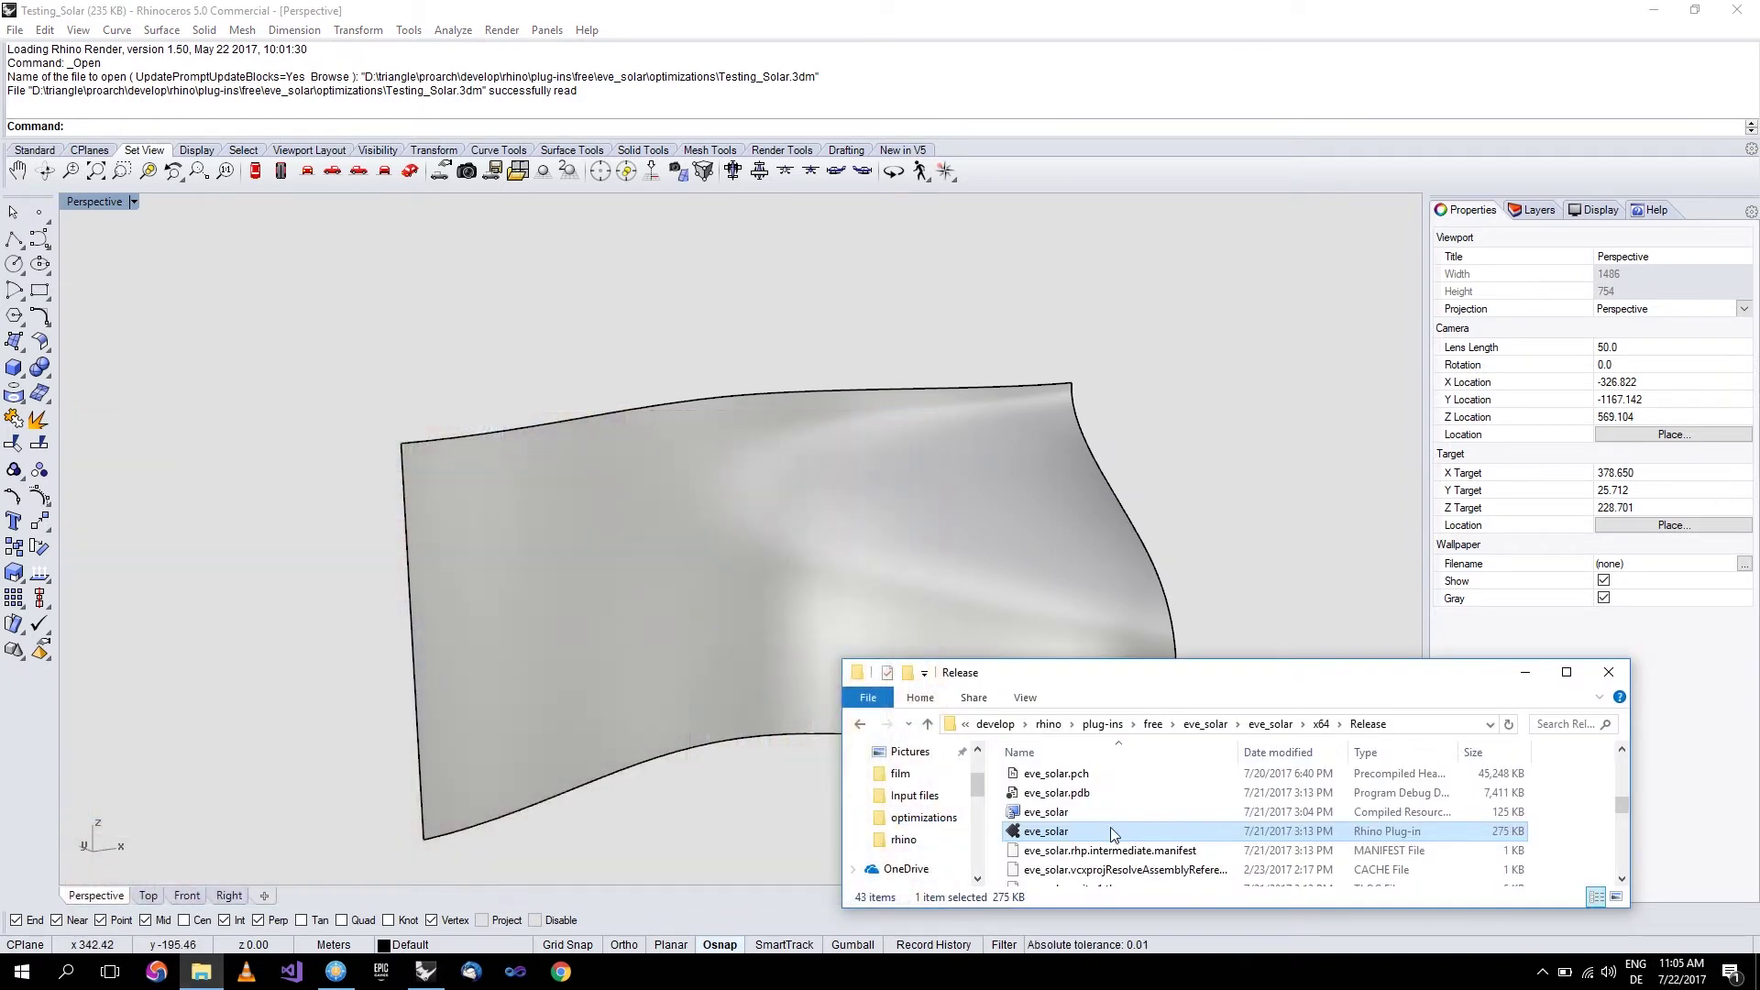
left_click_drag(1115, 838, 271, 537)
left_click(238, 434)
type("Eve")
key("Return")
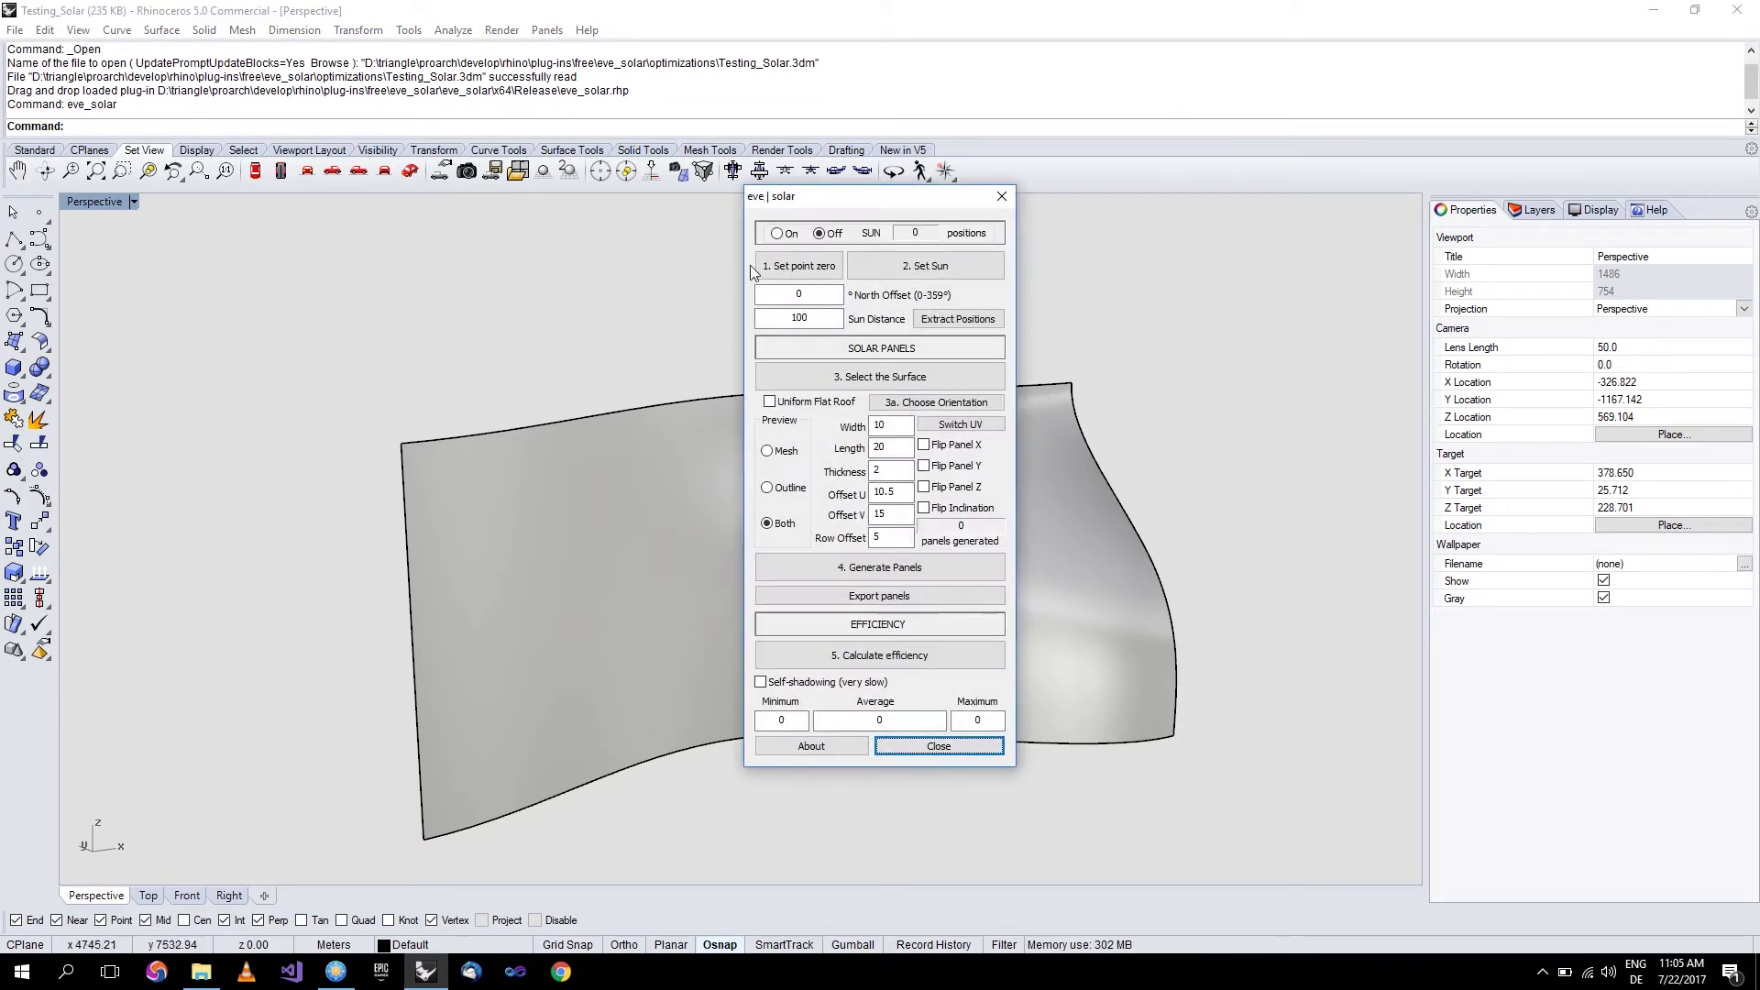
Move the eve | solar dialog clear of the curved surface.
left_click_drag(837, 218, 231, 229)
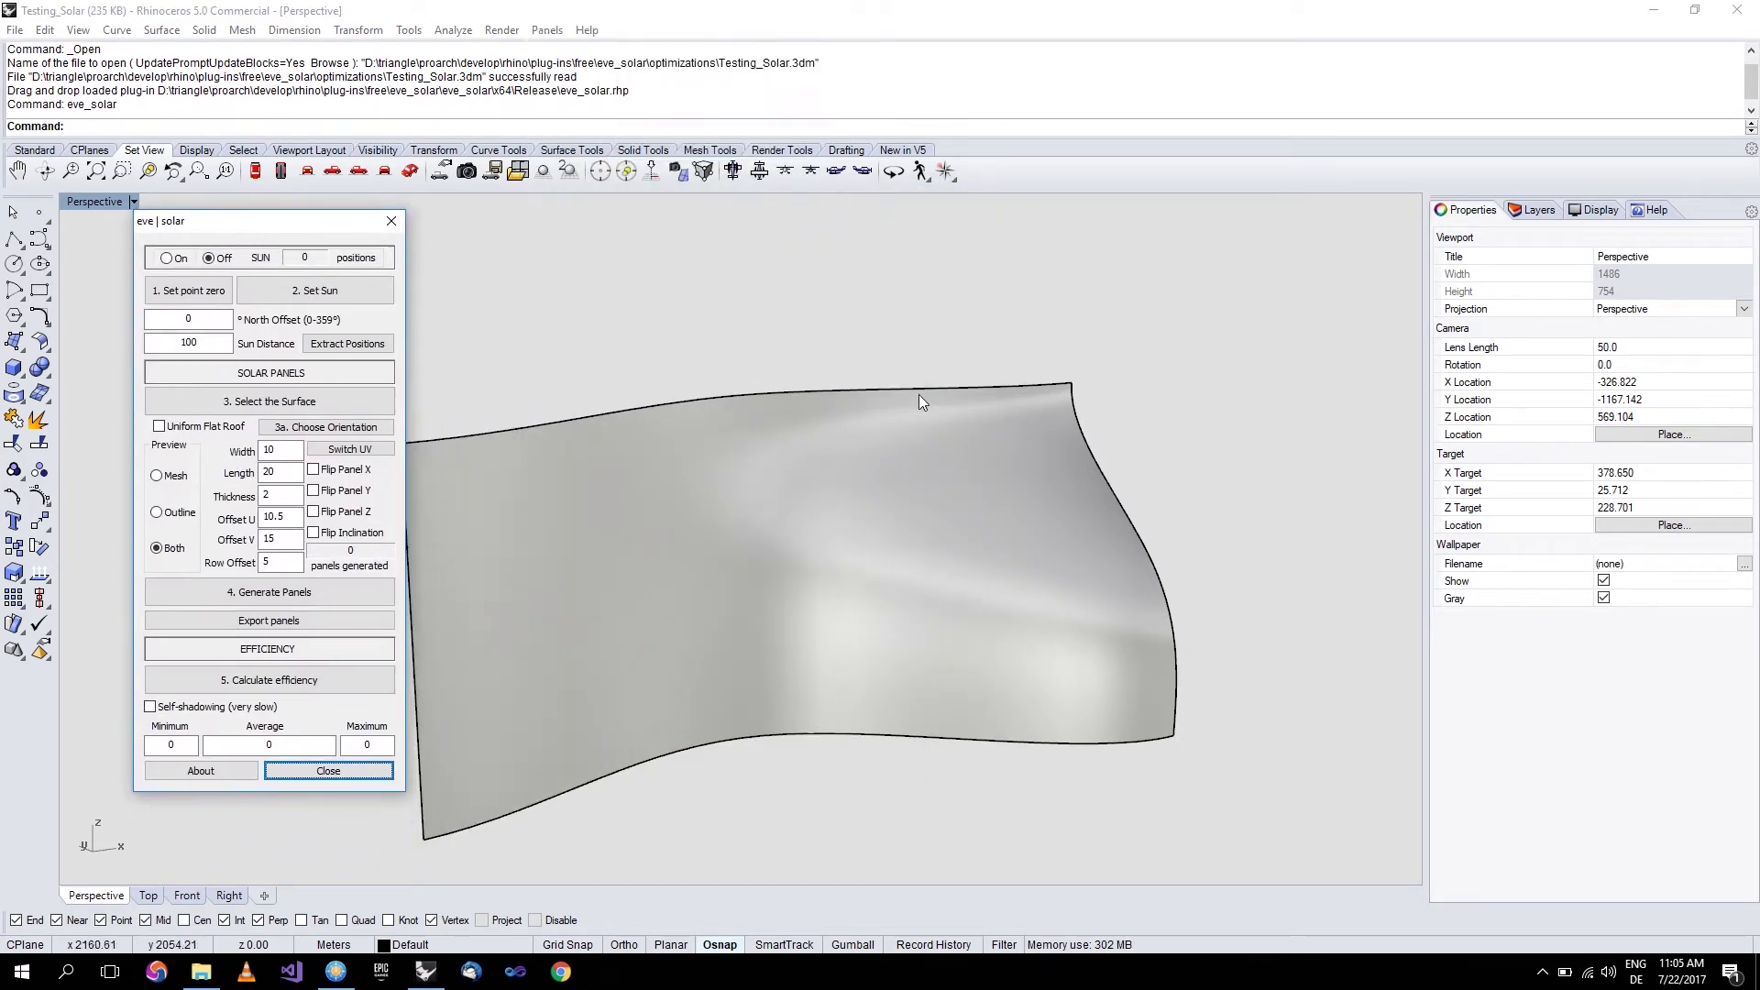
right_click_drag(918, 394, 730, 411)
scroll(729, 410, "down", 2)
left_click_drag(251, 226, 311, 264)
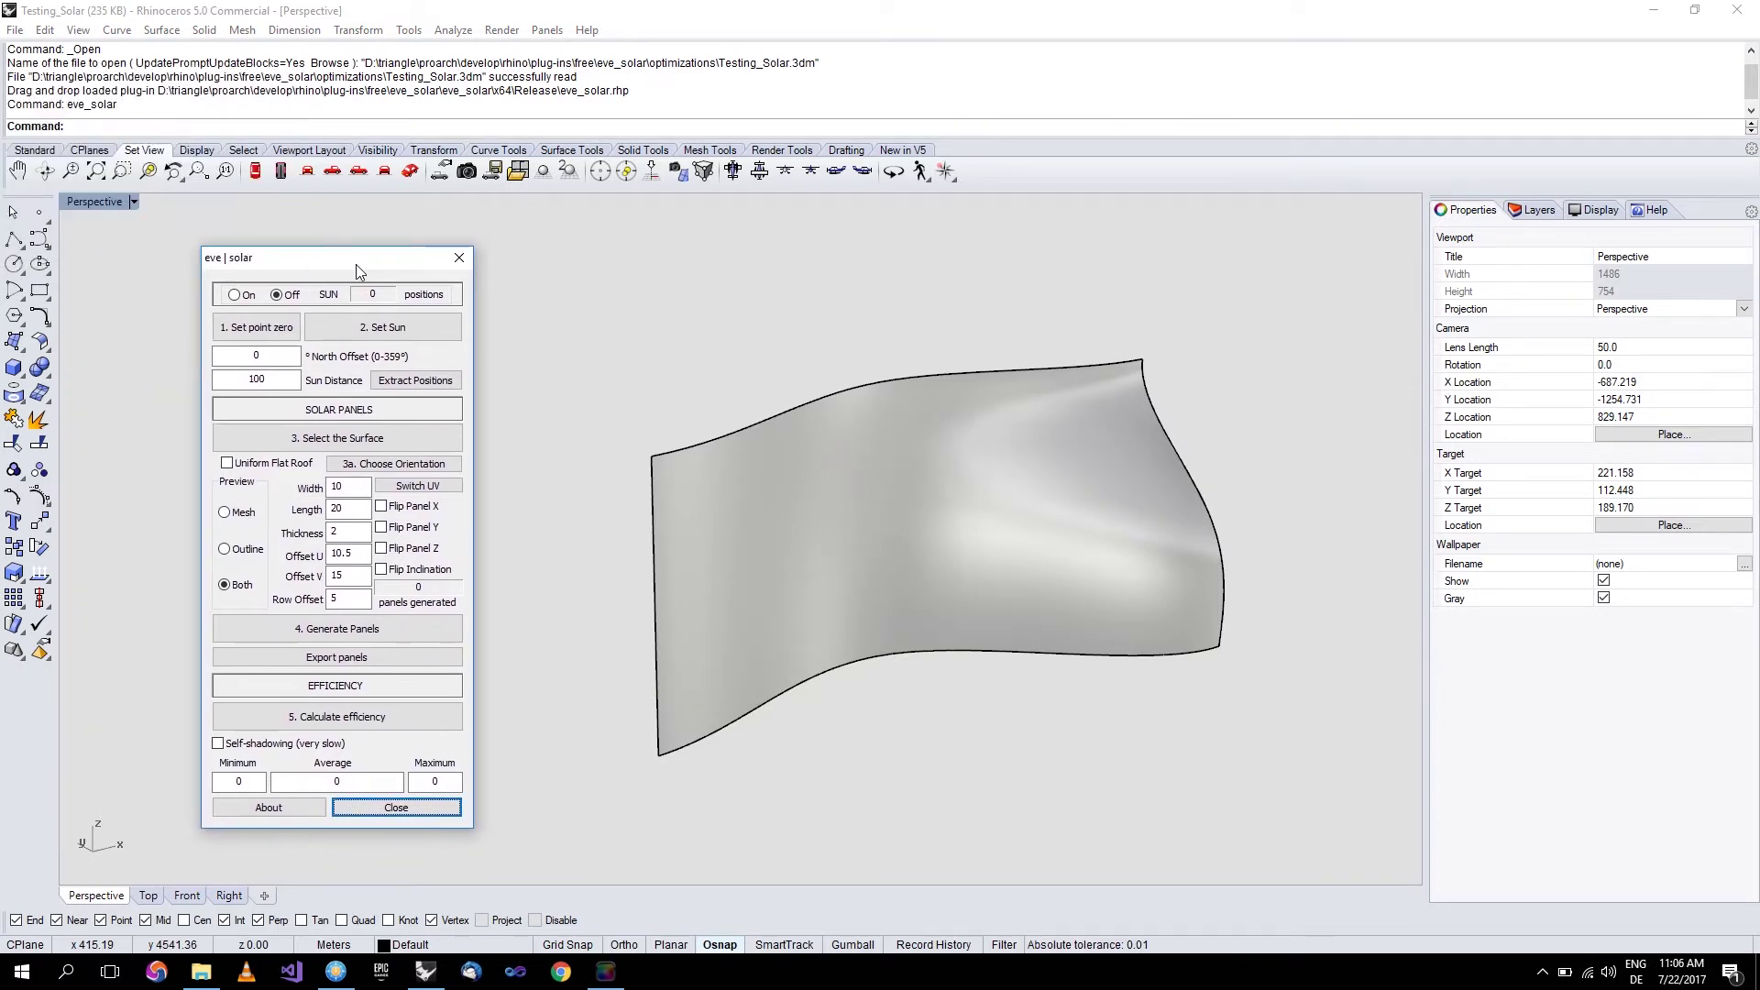
Turn on the sun display and set point zero near the middle of the surface's lower edge.
left_click(235, 295)
scroll(784, 477, "down", 4)
scroll(625, 682, "up", 15)
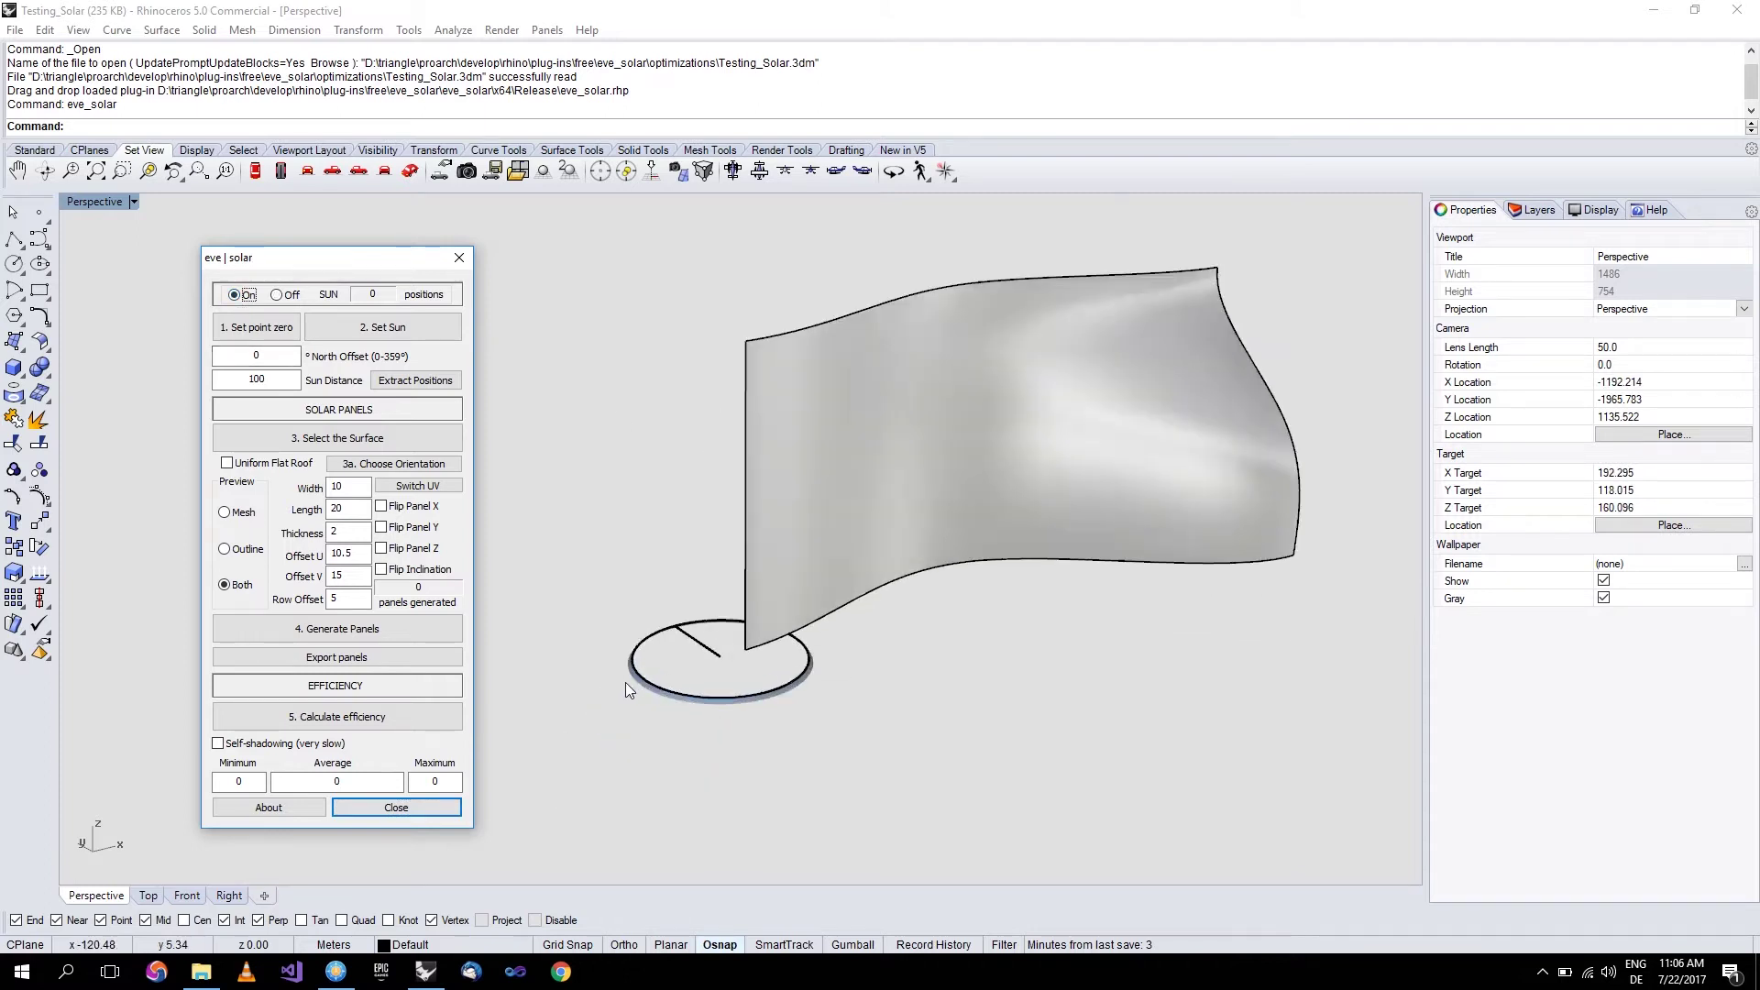
scroll(747, 665, "down", 9)
right_click_drag(741, 674, 719, 707)
scroll(720, 707, "up", 3)
scroll(718, 706, "down", 3)
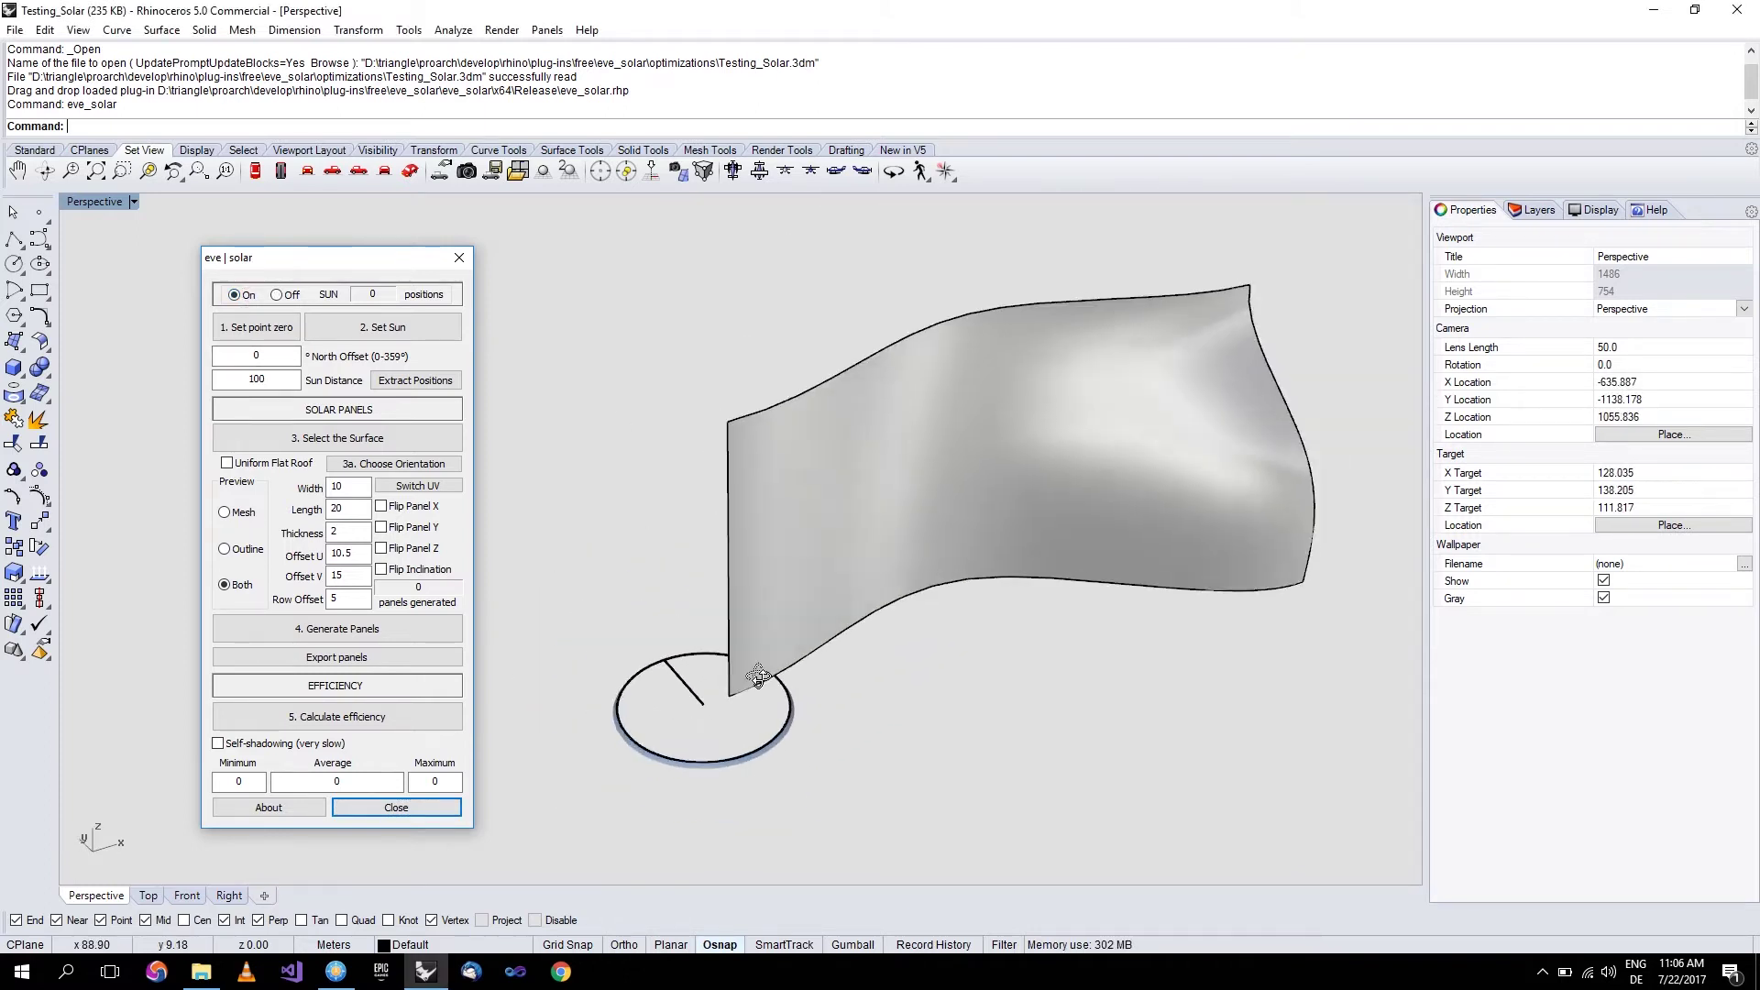
left_click(249, 328)
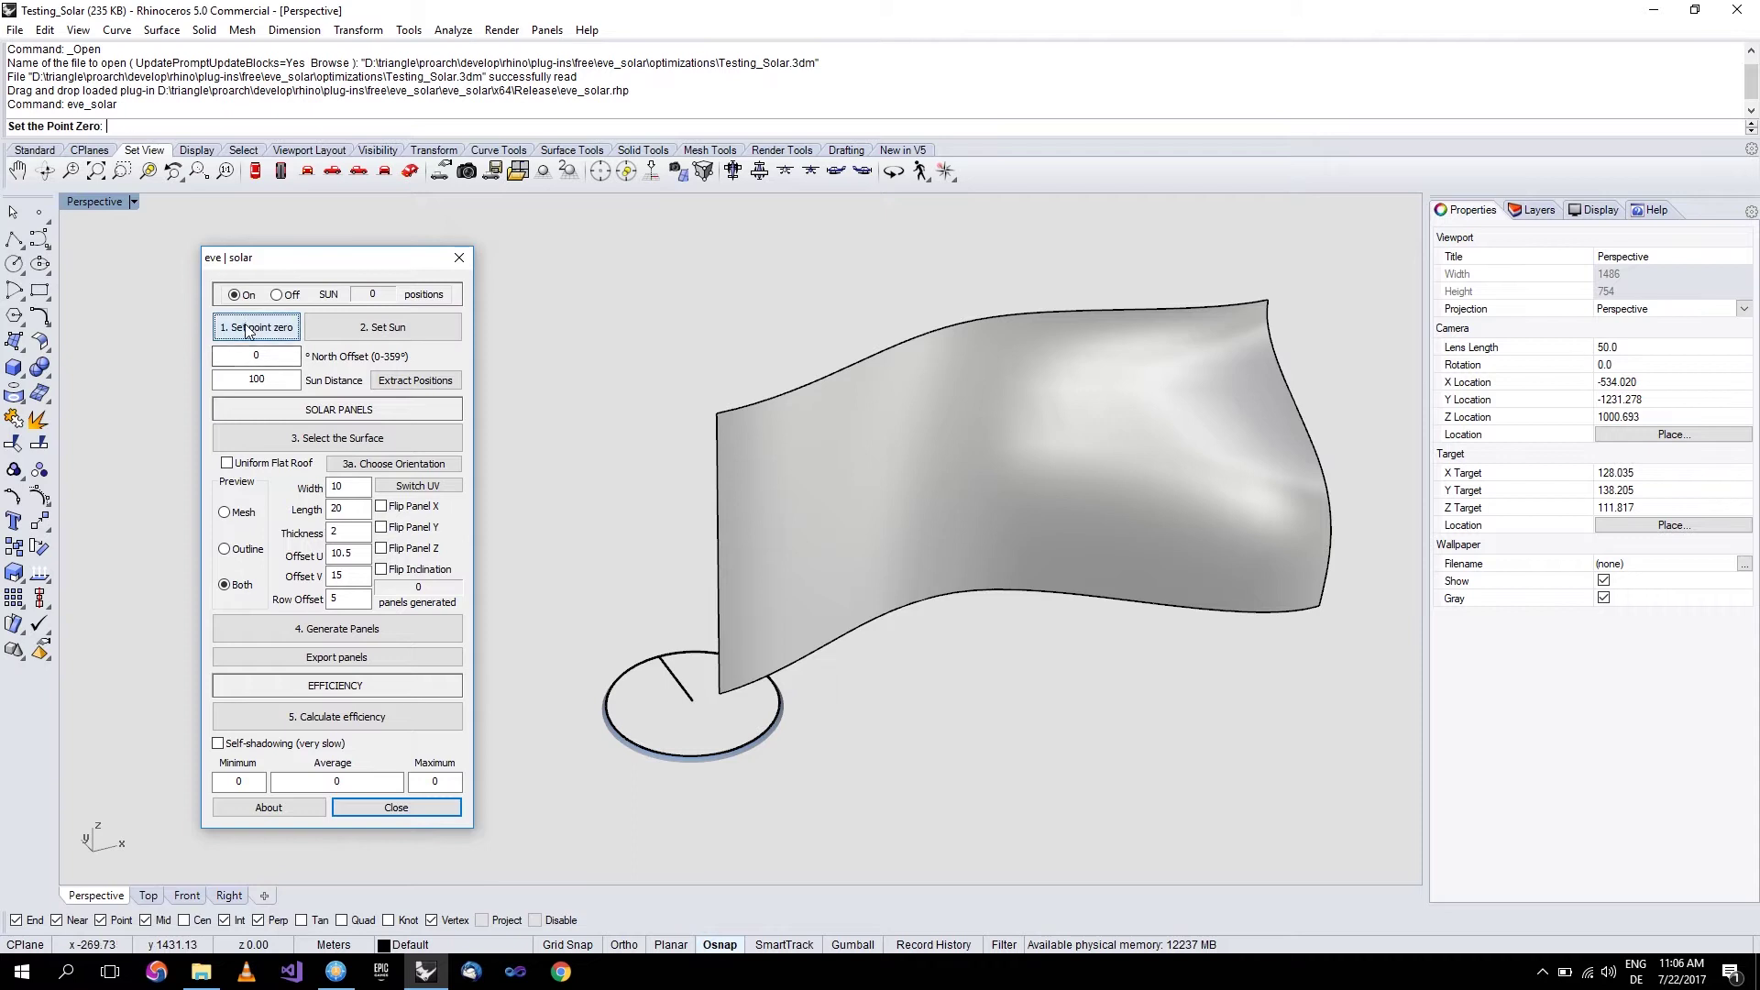
left_click(975, 589)
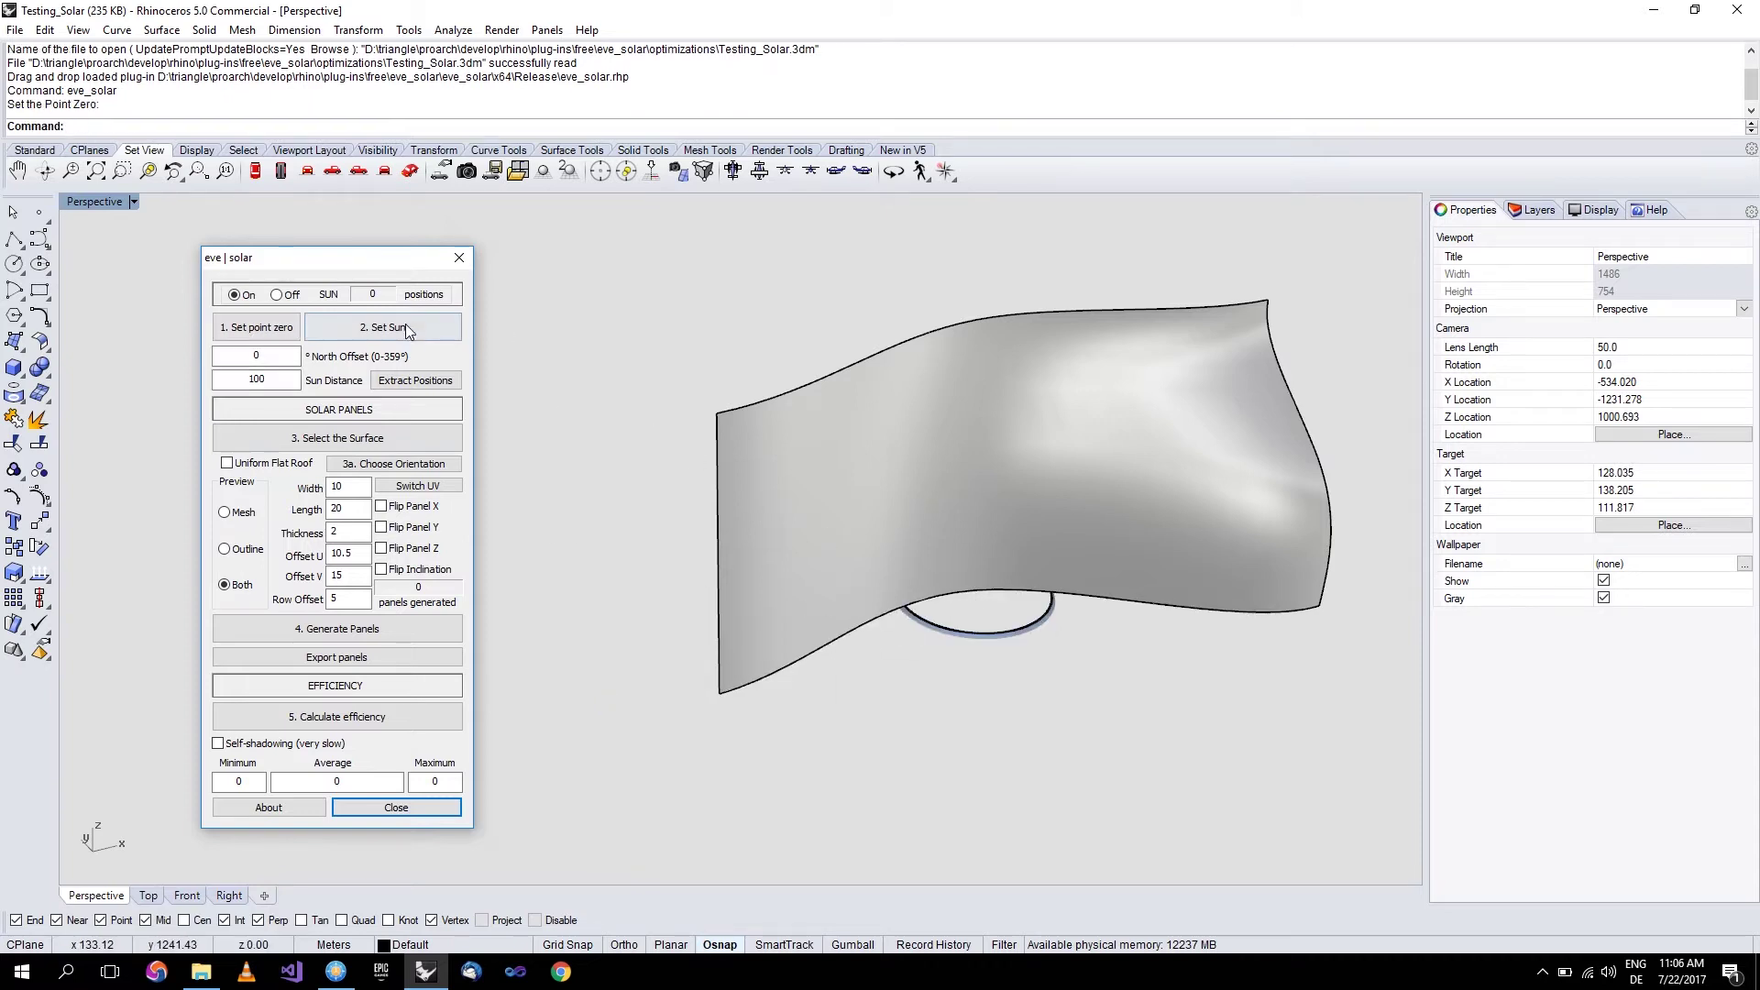
Try a sun distance of 500 for the sun circle.
double_click(268, 387)
type("500")
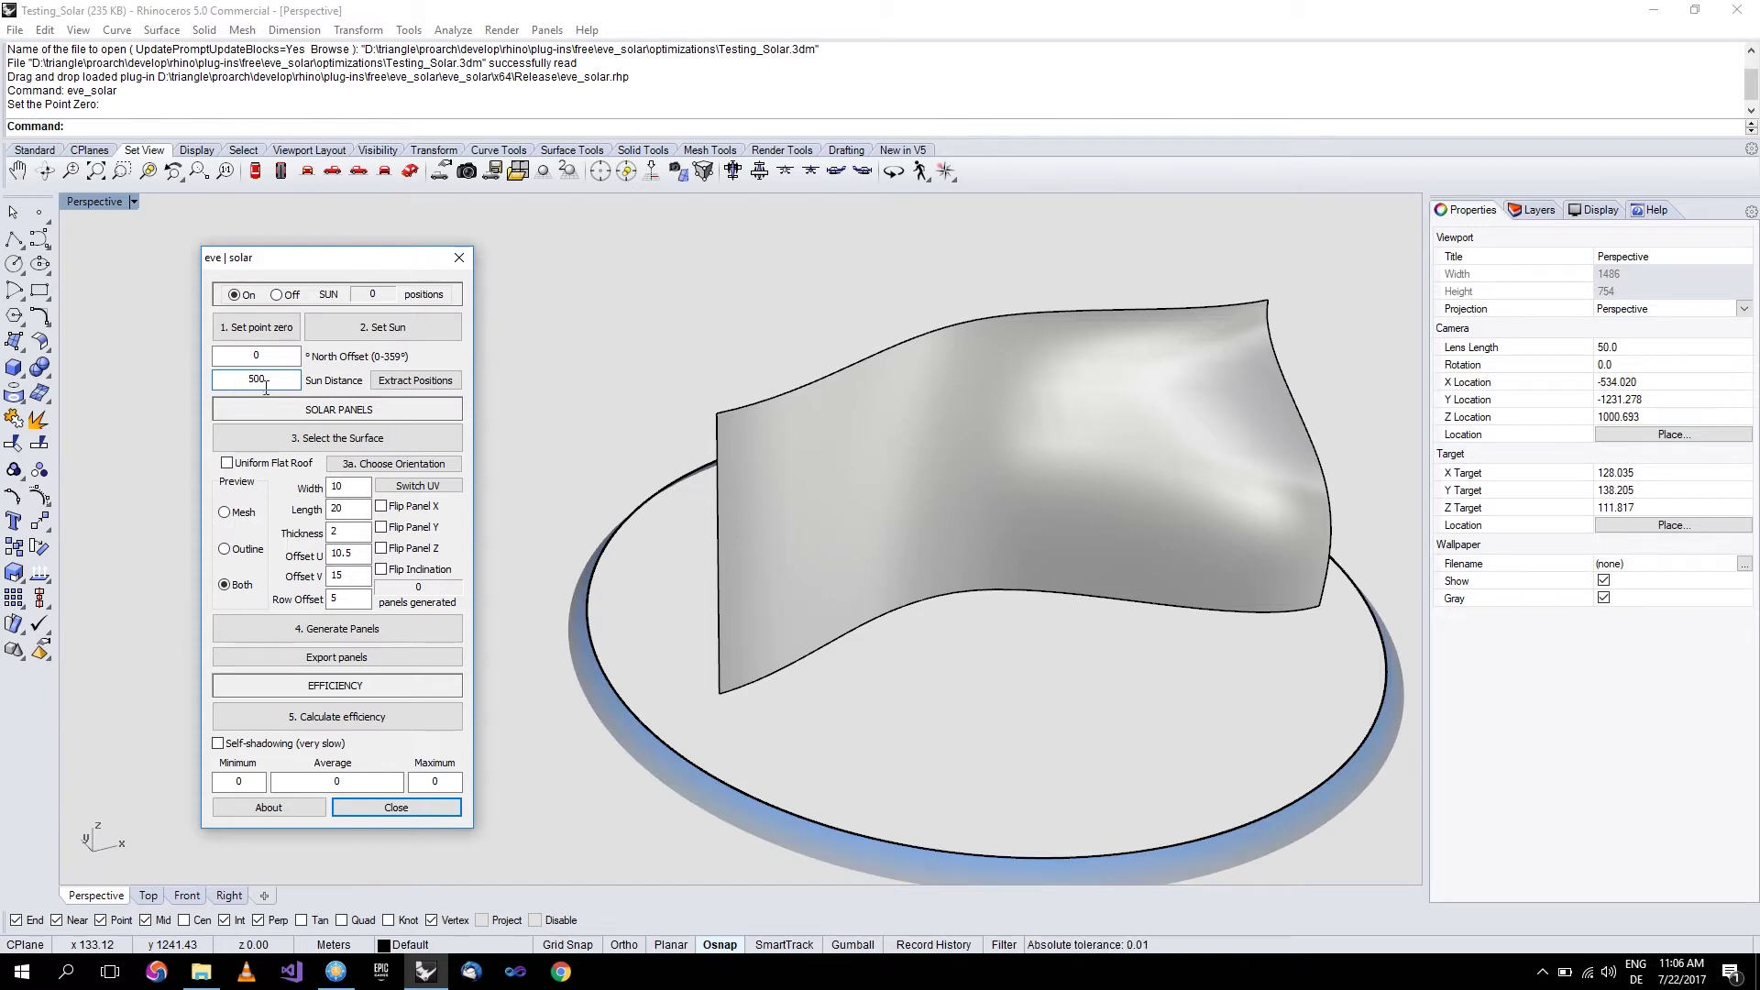
type("00")
right_click_drag(1046, 361, 1034, 426)
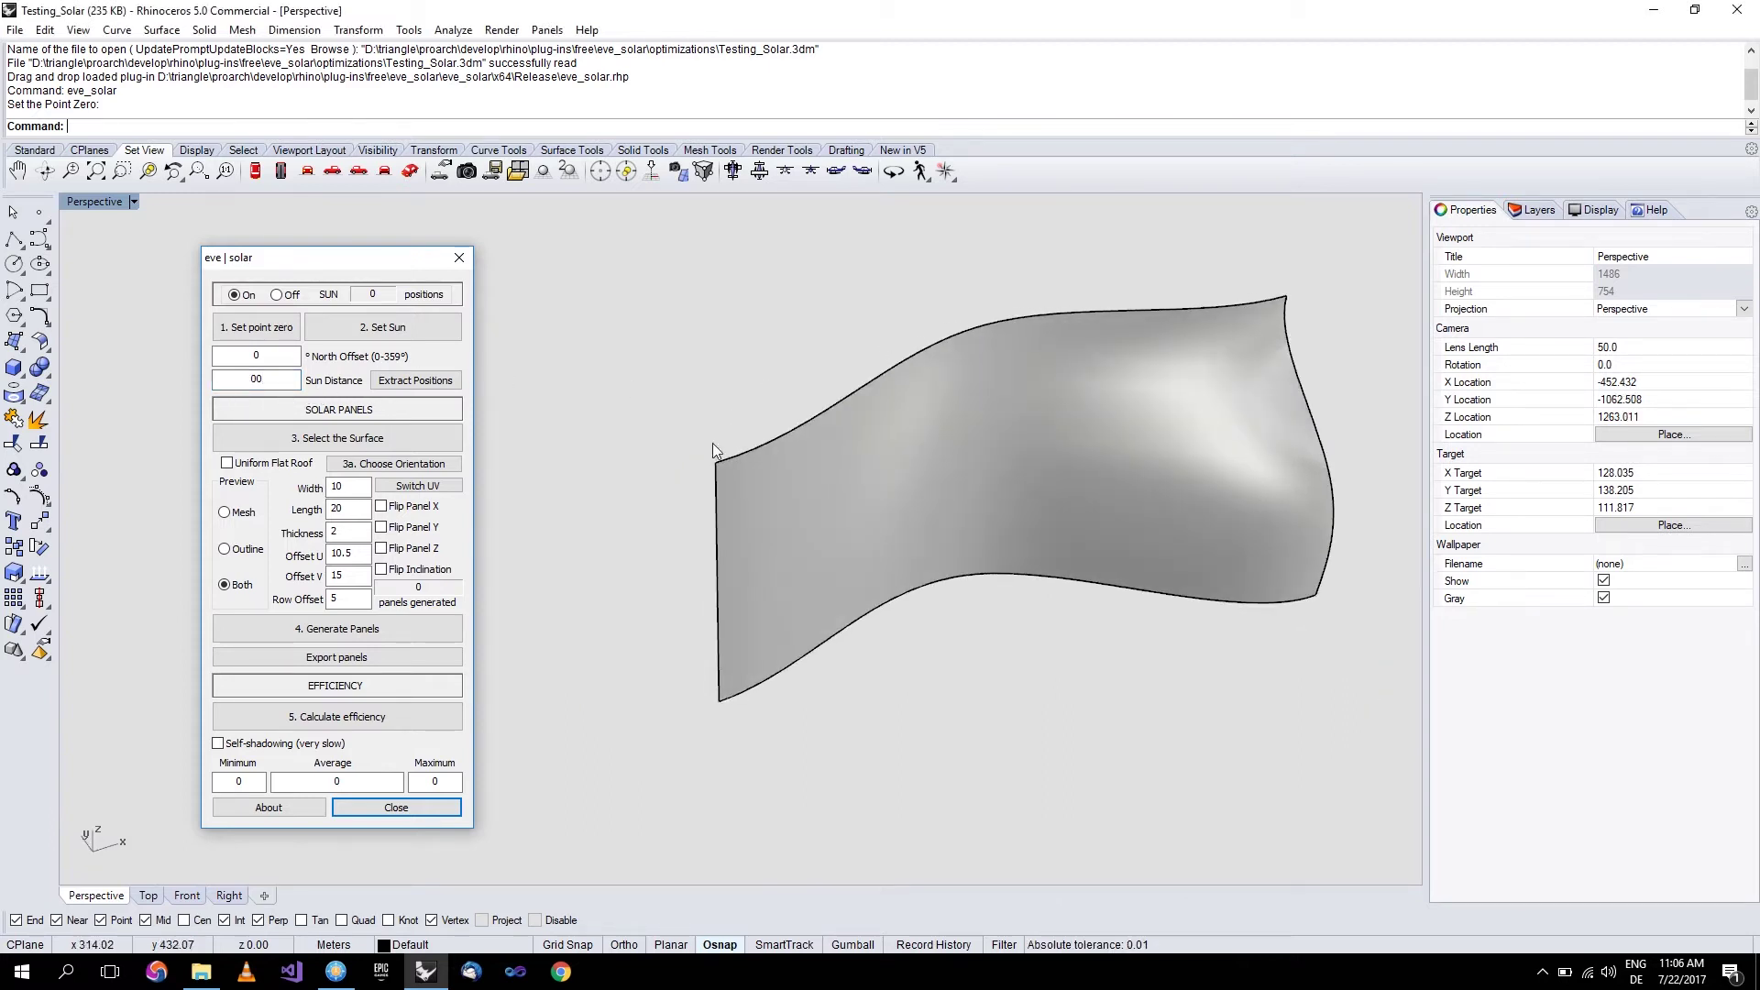
Set the sun distance to 700 so the circle surrounds the whole surface.
double_click(263, 375)
type("700")
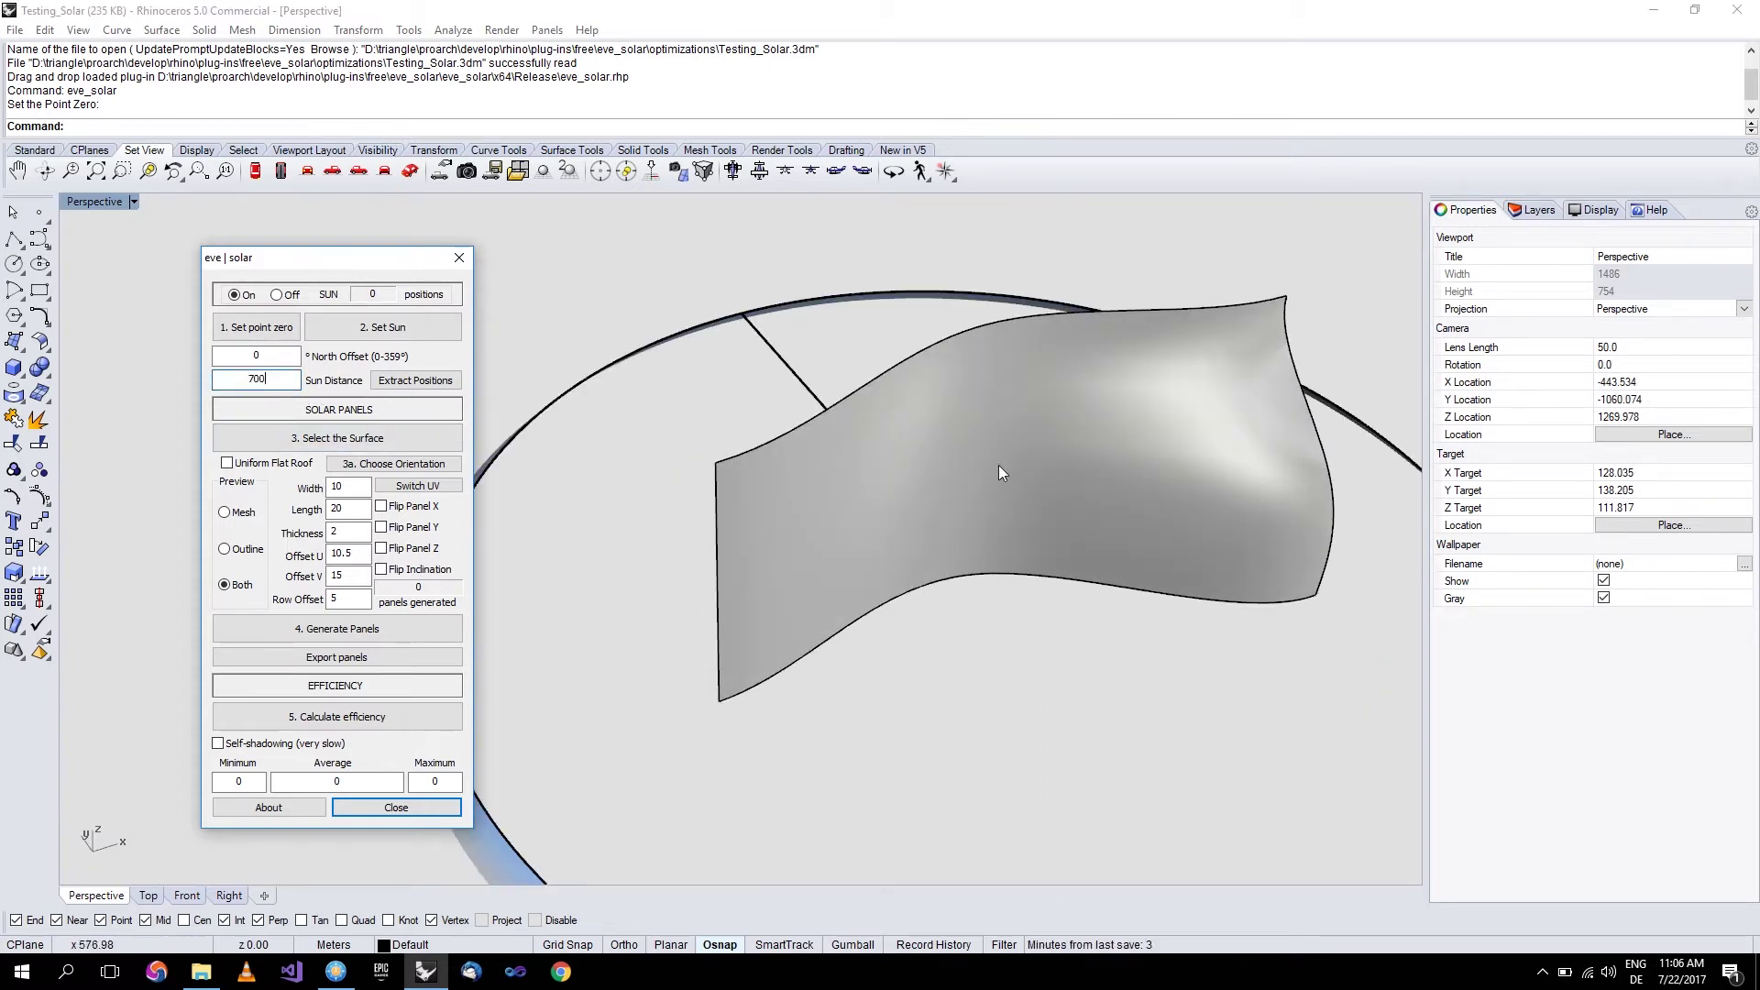
right_click_drag(1042, 459, 1065, 519)
scroll(1065, 519, "down", 4)
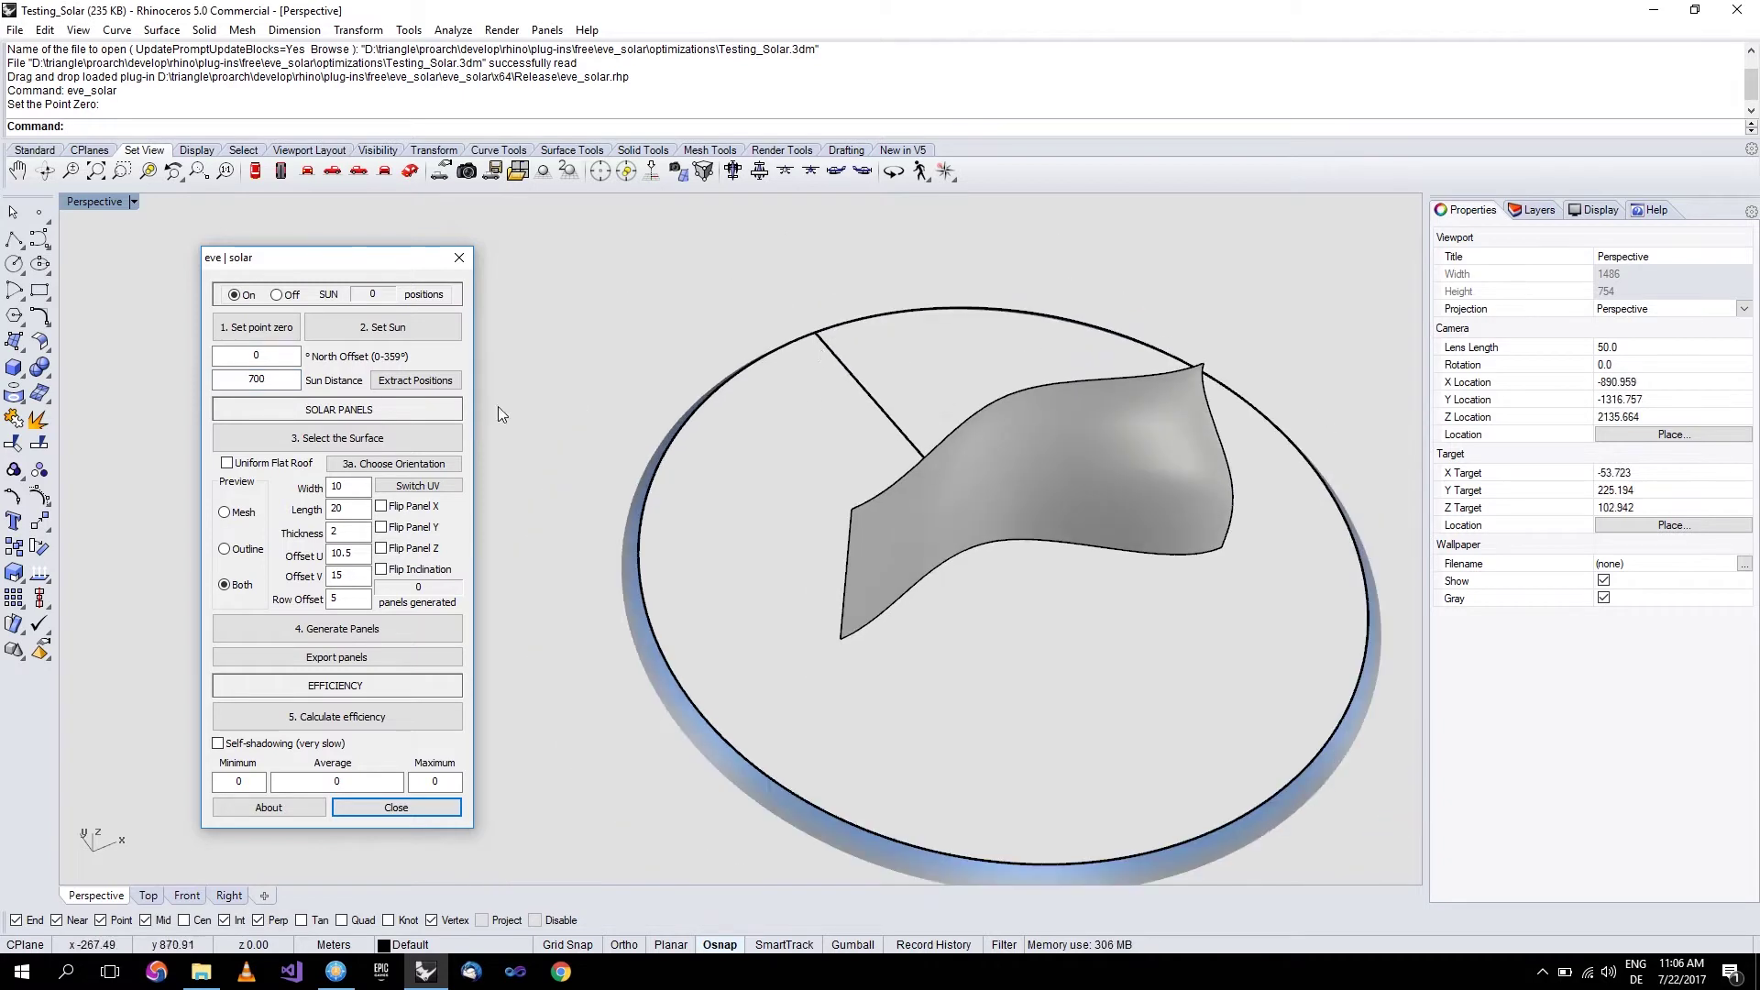
Try north offsets of 10, 20 and 30 degrees and return the offset to 0.
double_click(241, 360)
type("10")
key("Return")
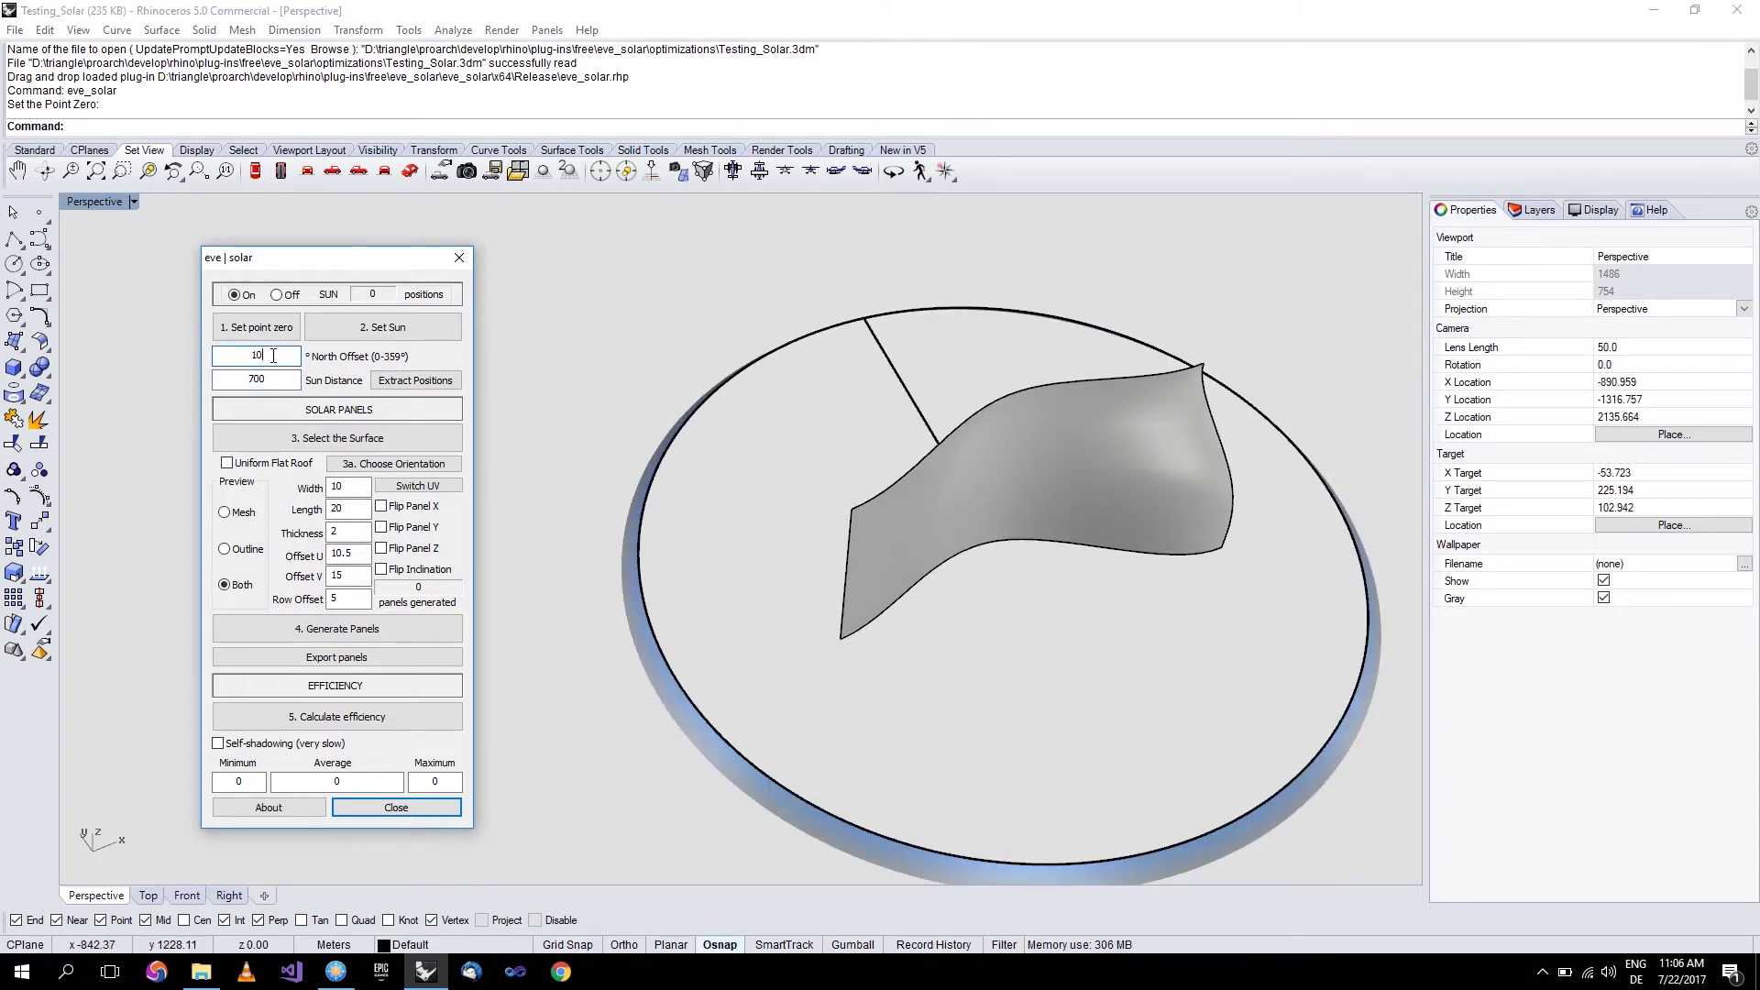
type("2030")
double_click(265, 360)
type("0")
left_click(270, 380)
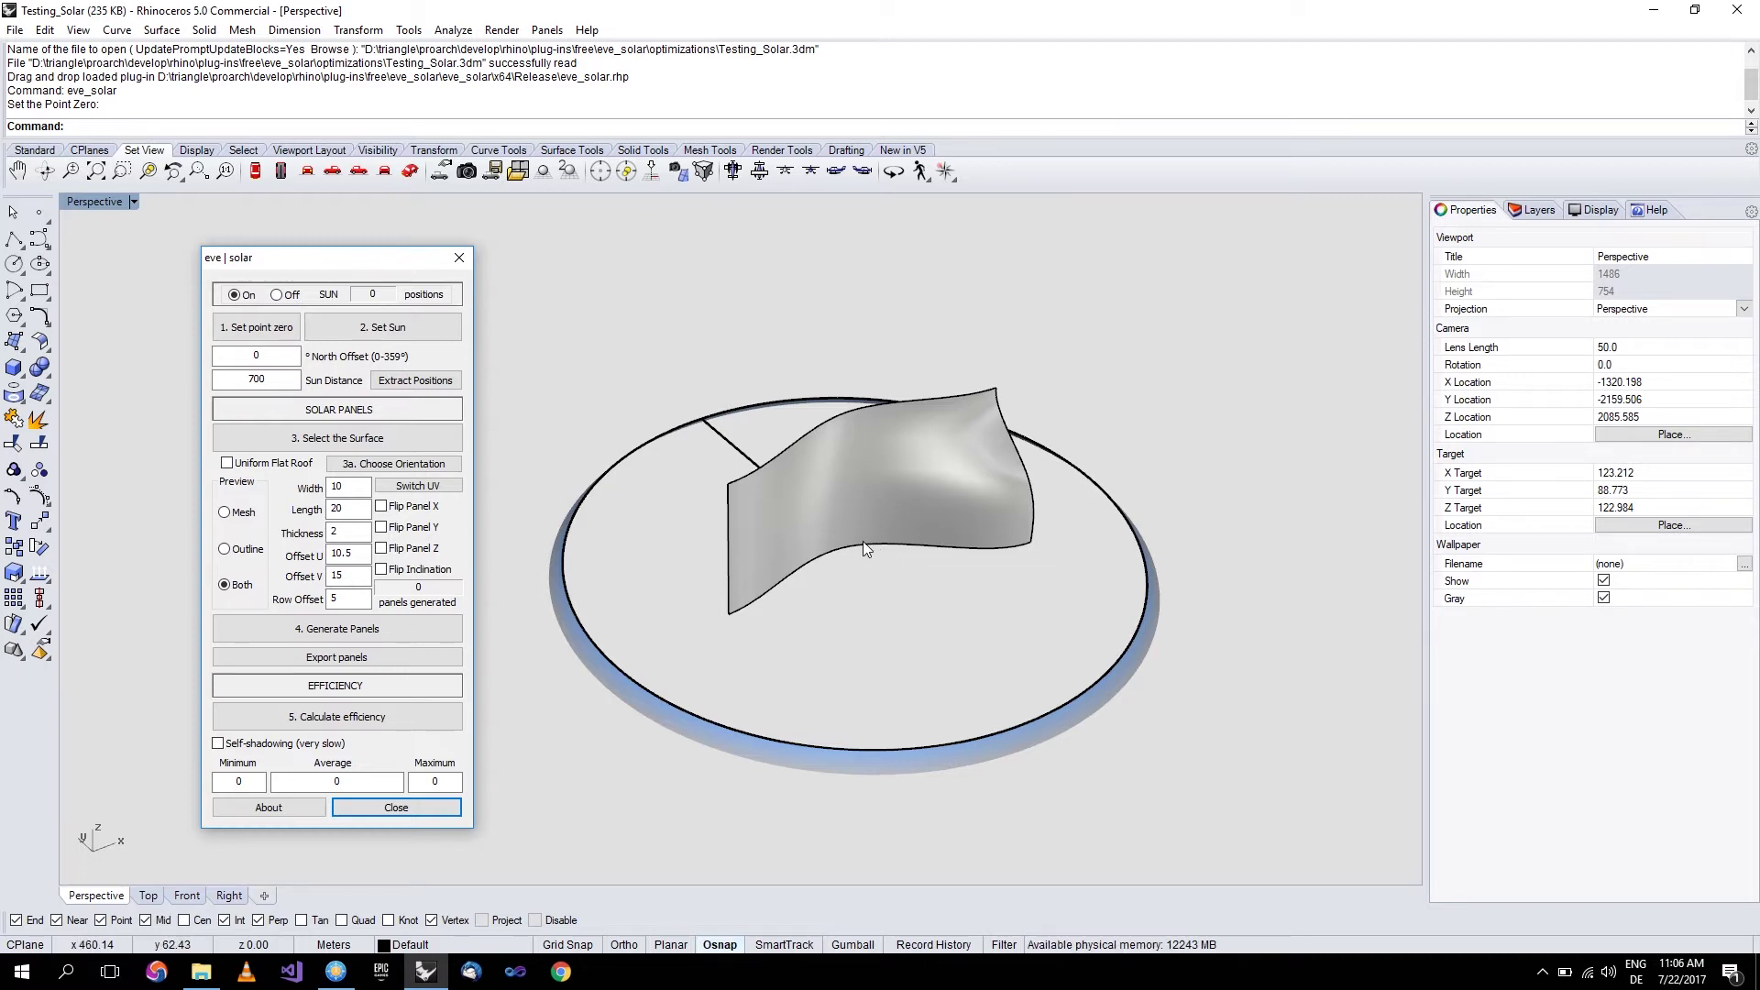
scroll(868, 542, "up", 4)
mouse_move(951, 500)
right_mouse_down()
mouse_move(943, 558)
mouse_move(969, 495)
mouse_move(947, 476)
mouse_move(942, 504)
right_mouse_up()
scroll(968, 495, "down", 2)
scroll(969, 495, "down", 3)
scroll(968, 496, "up", 3)
scroll(943, 503, "down", 4)
scroll(942, 503, "up", 4)
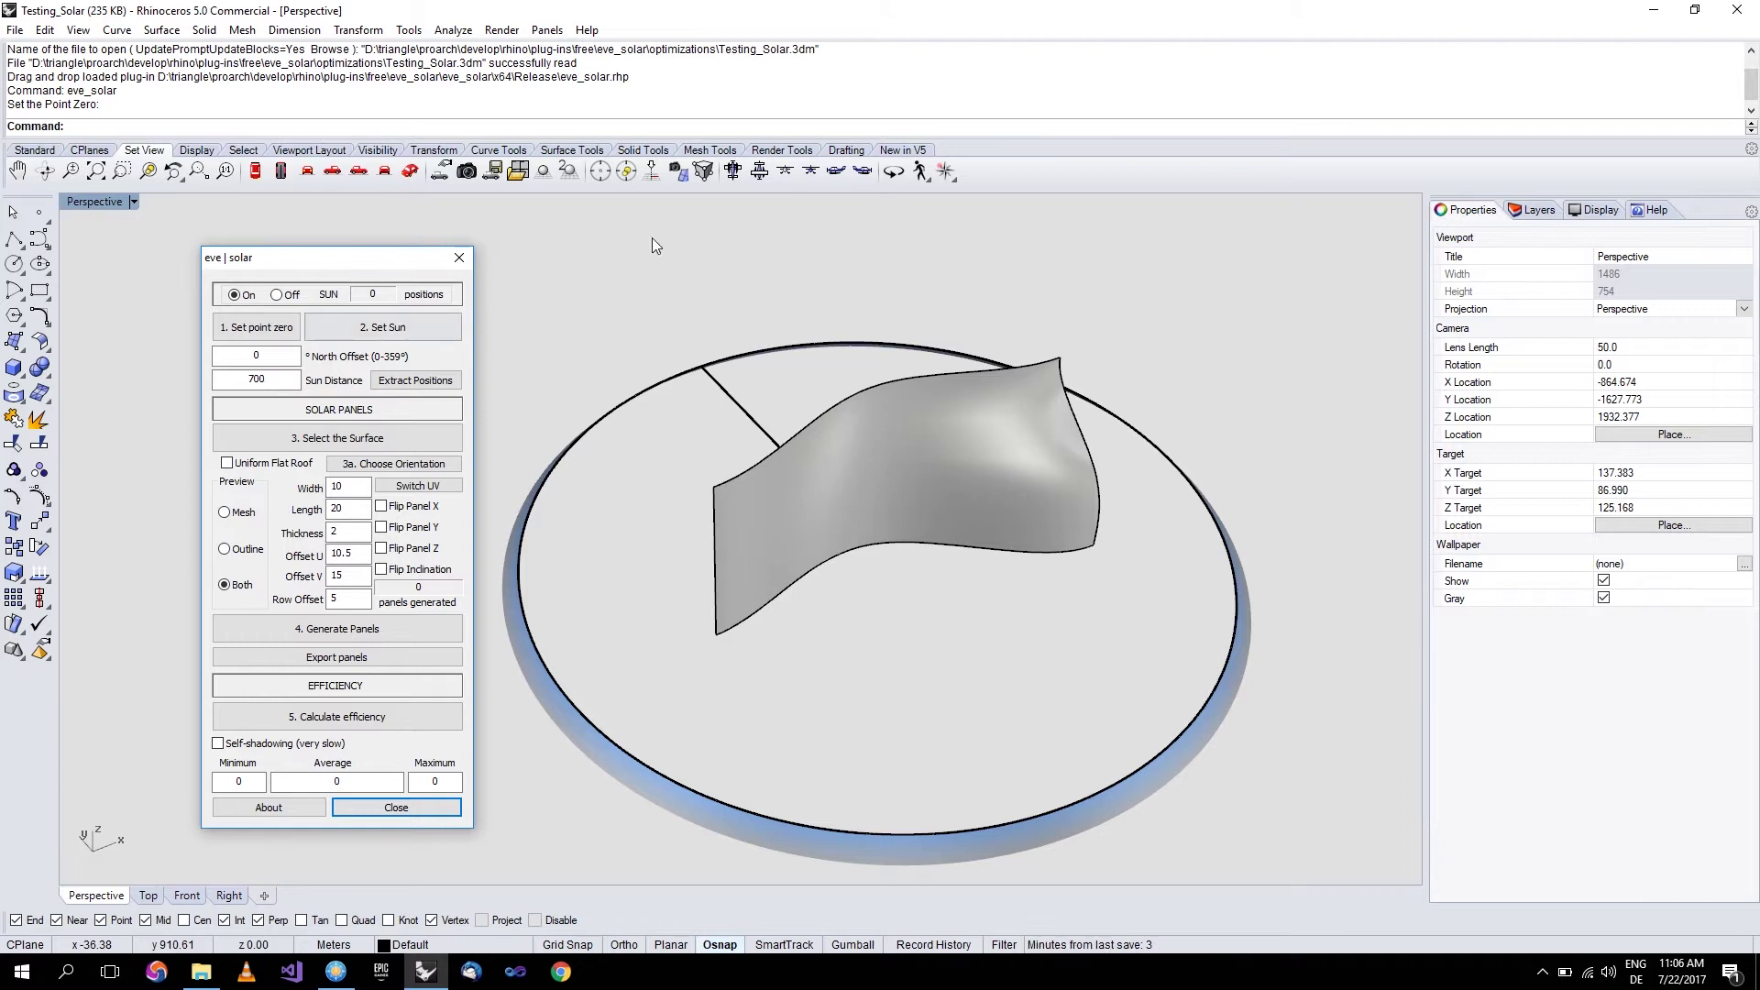
Switch the sun position setting to Revolution, keeping the date range from 6/21/2017 to 12/21/2017.
left_click(434, 322)
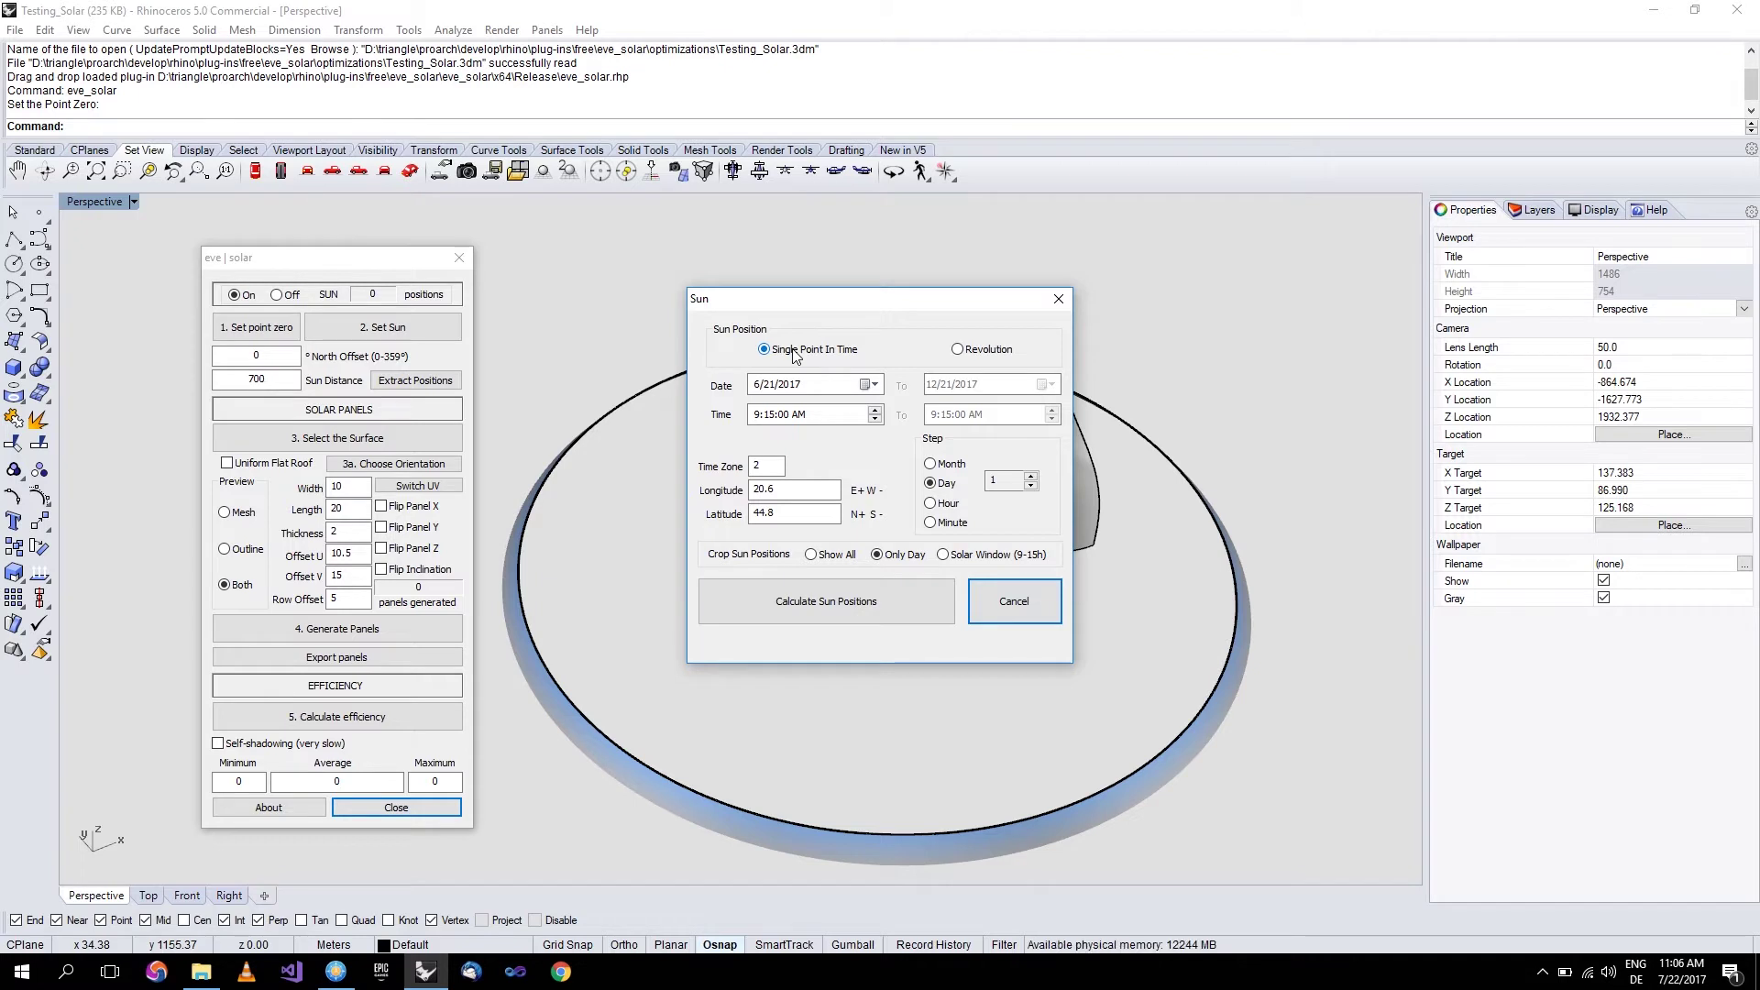
left_click(970, 352)
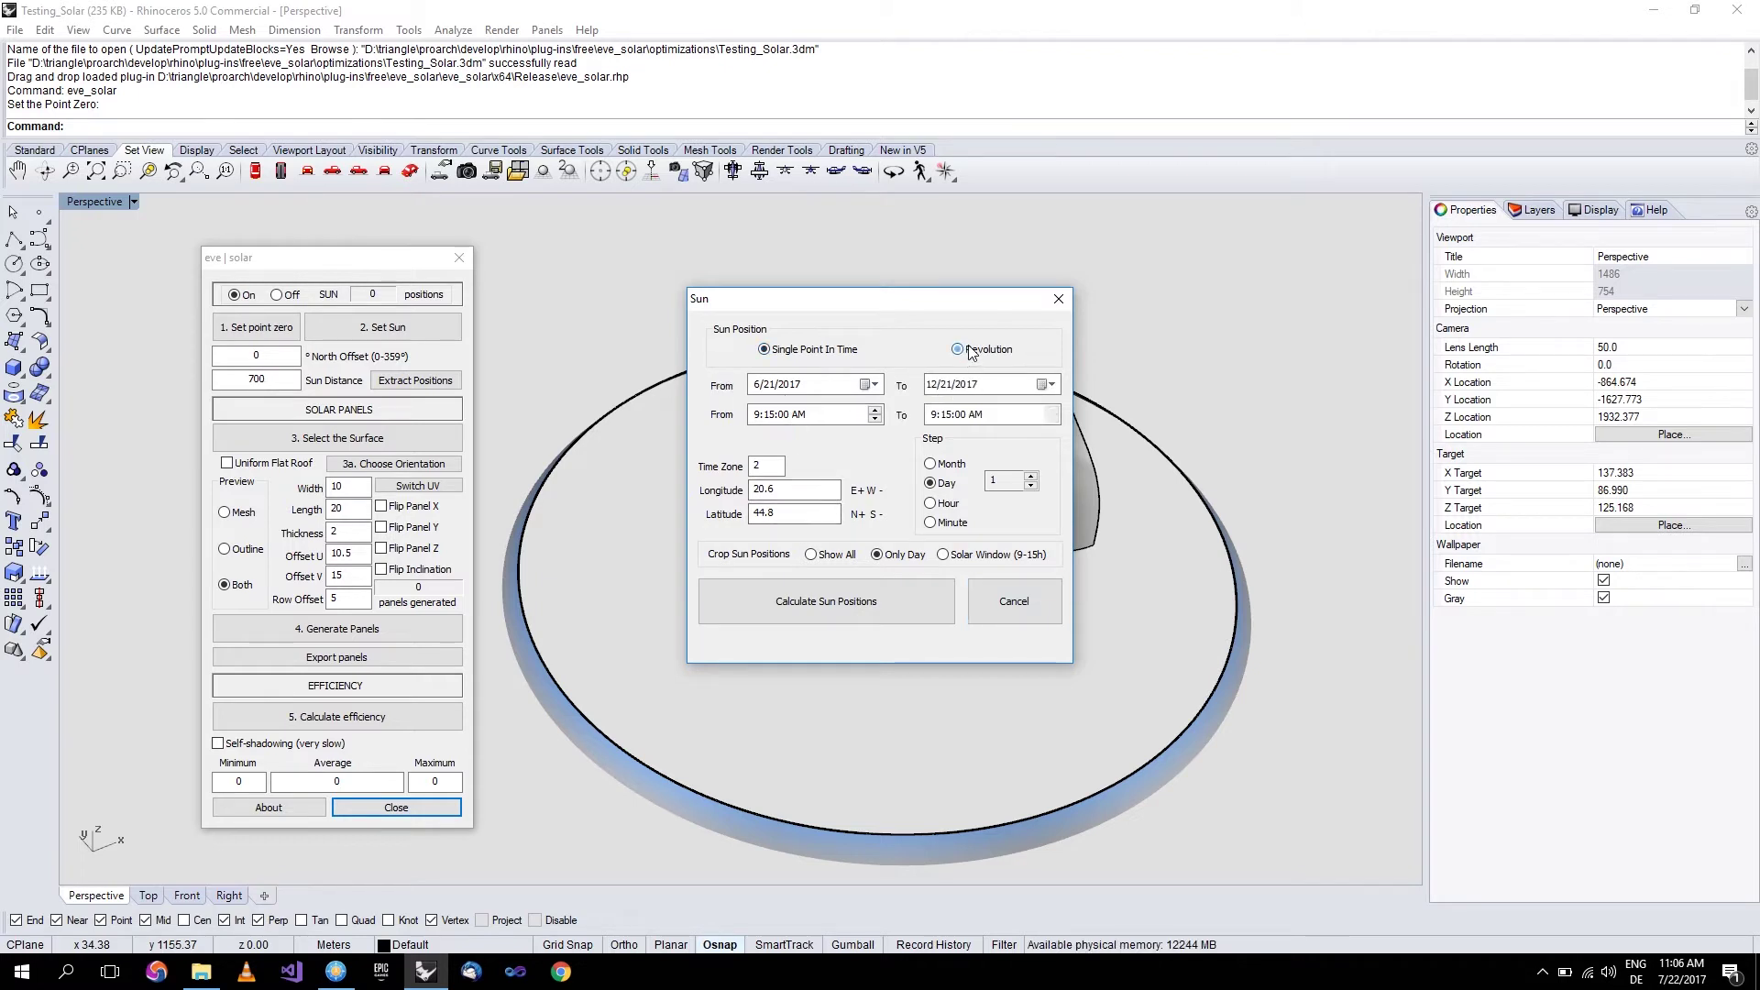
left_click(873, 385)
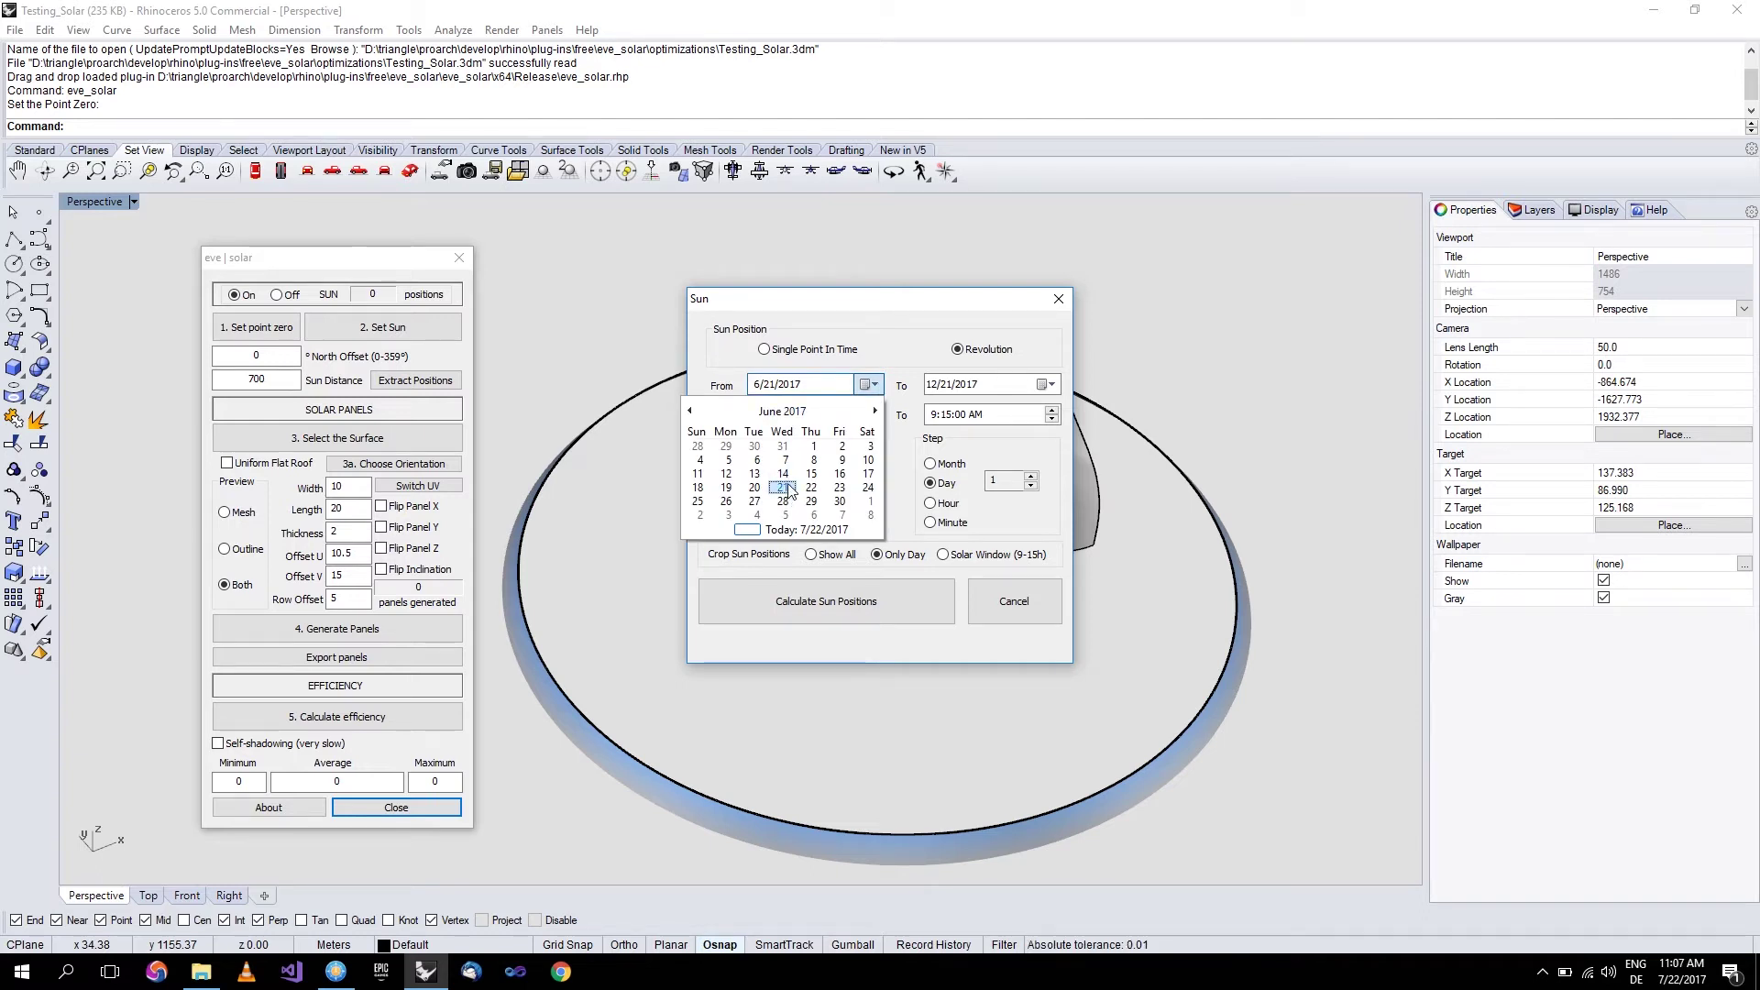
left_click(874, 385)
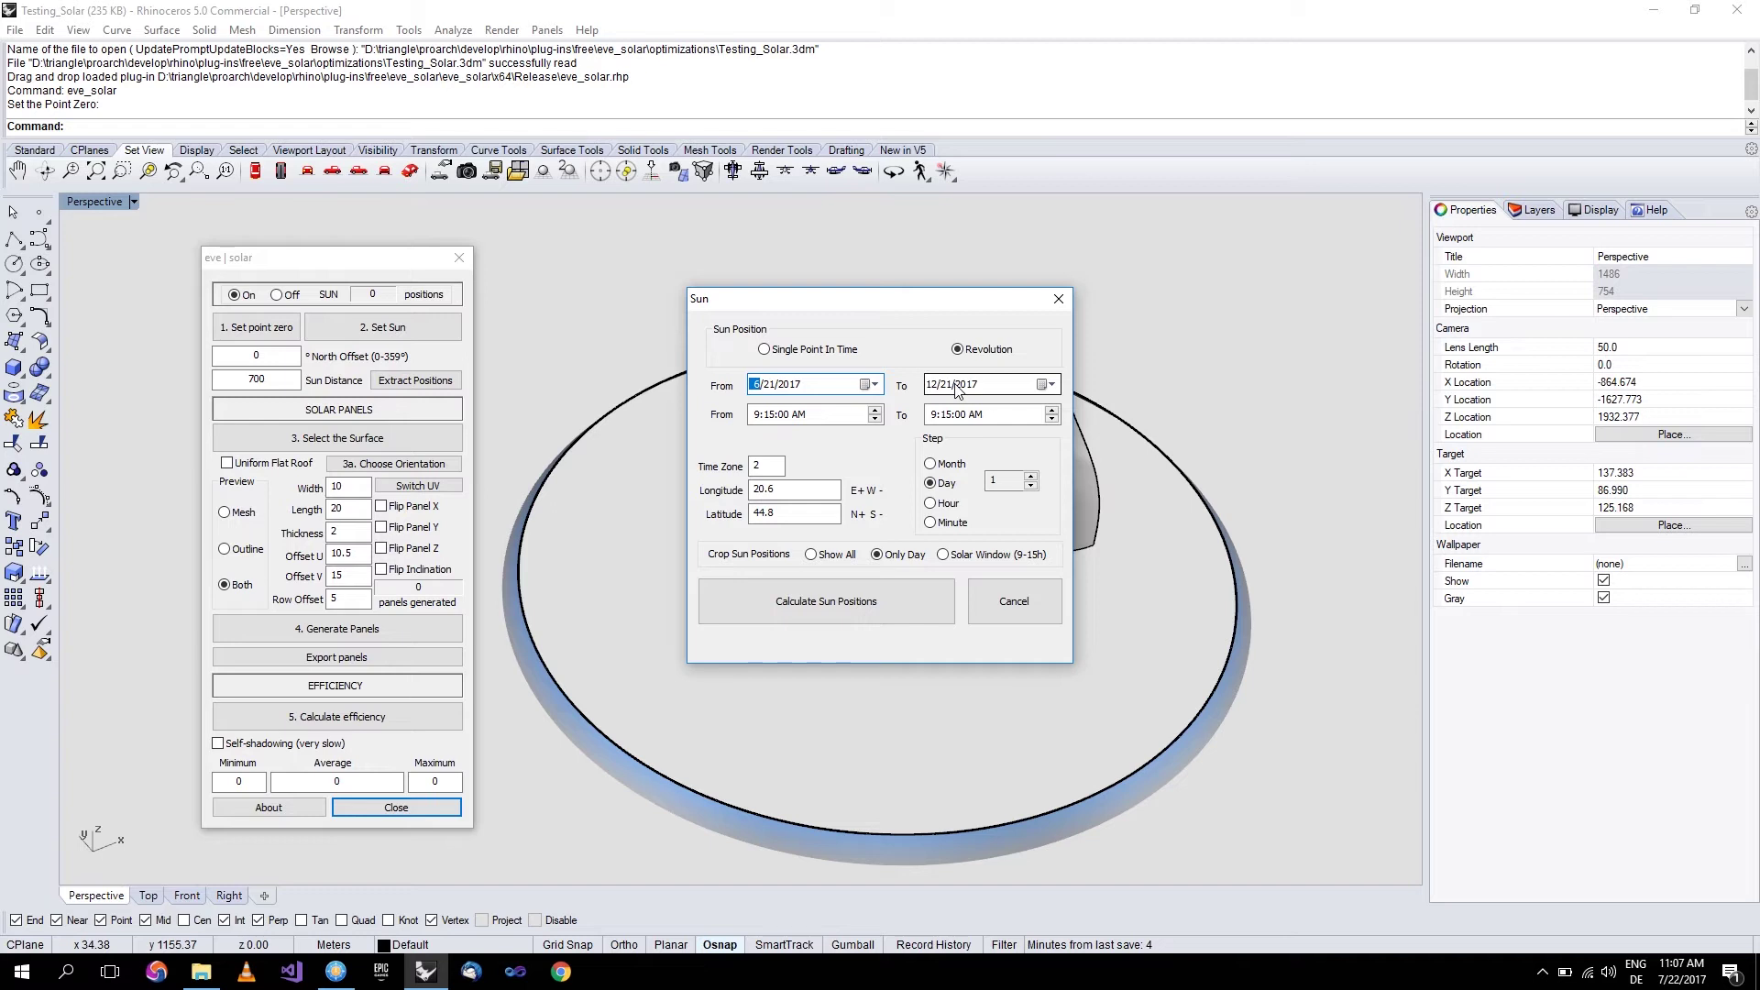
left_click(1051, 384)
left_click(1051, 385)
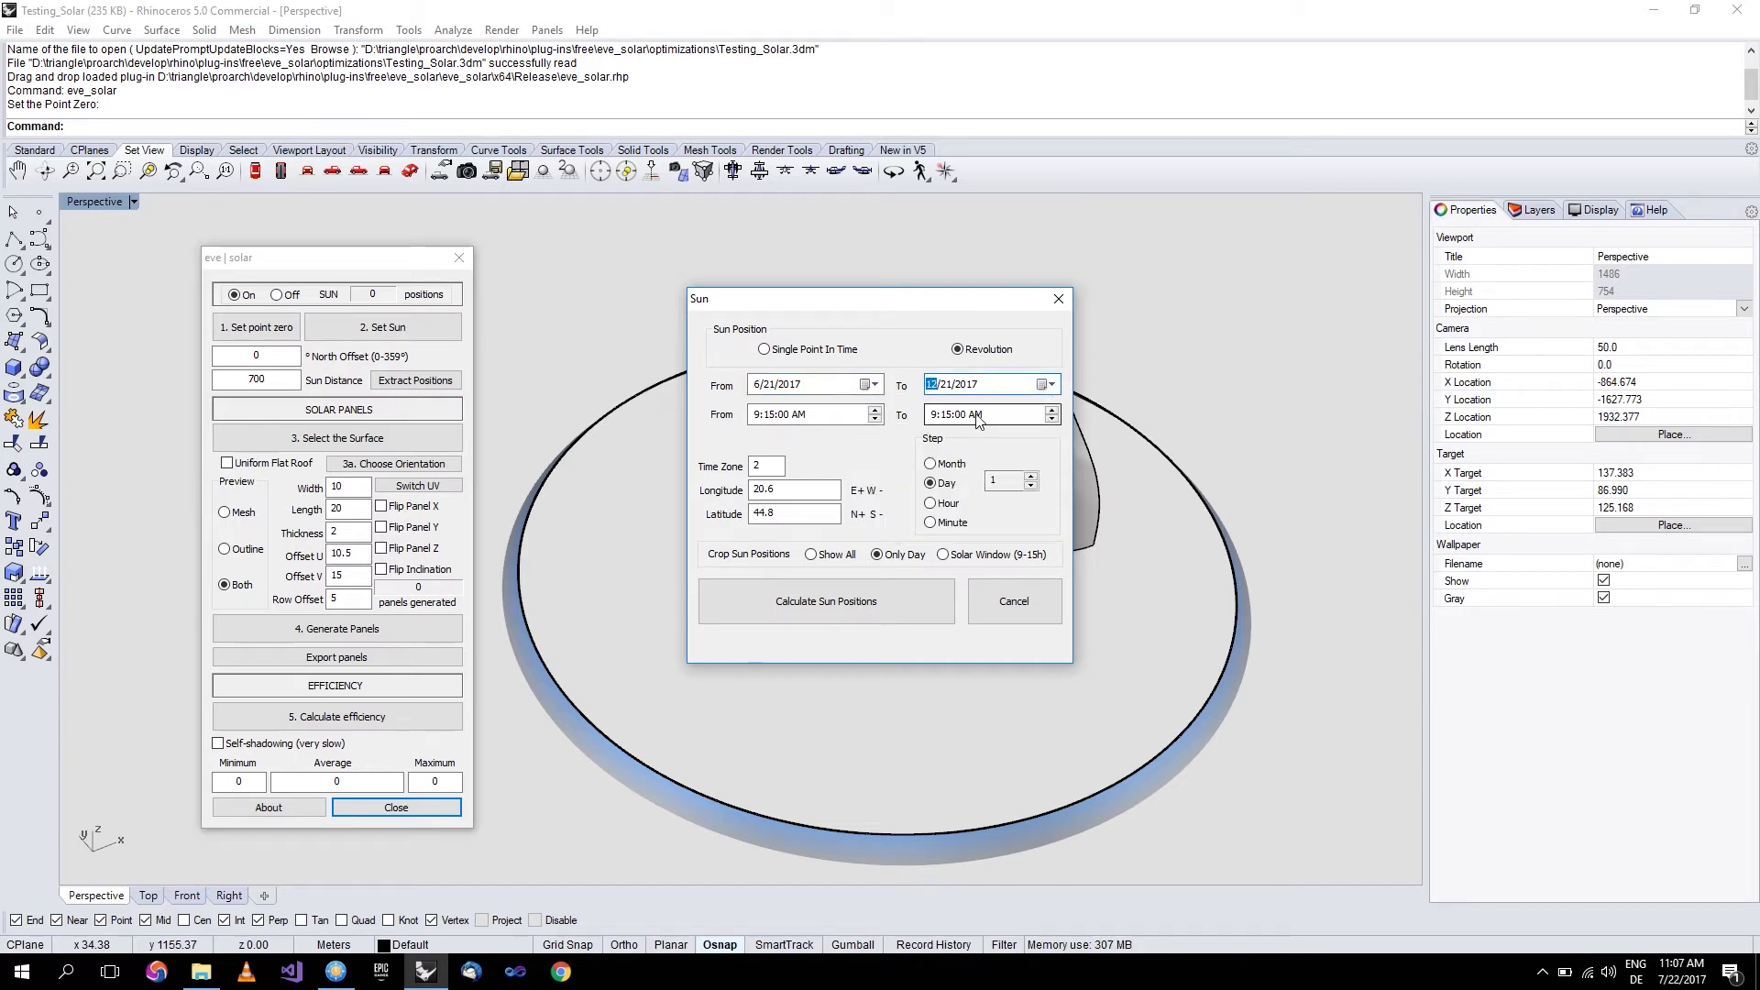
Set the revolution step to 5 hours and calculate the sun positions with cropping set to Show All.
left_click(766, 468)
left_click(782, 488)
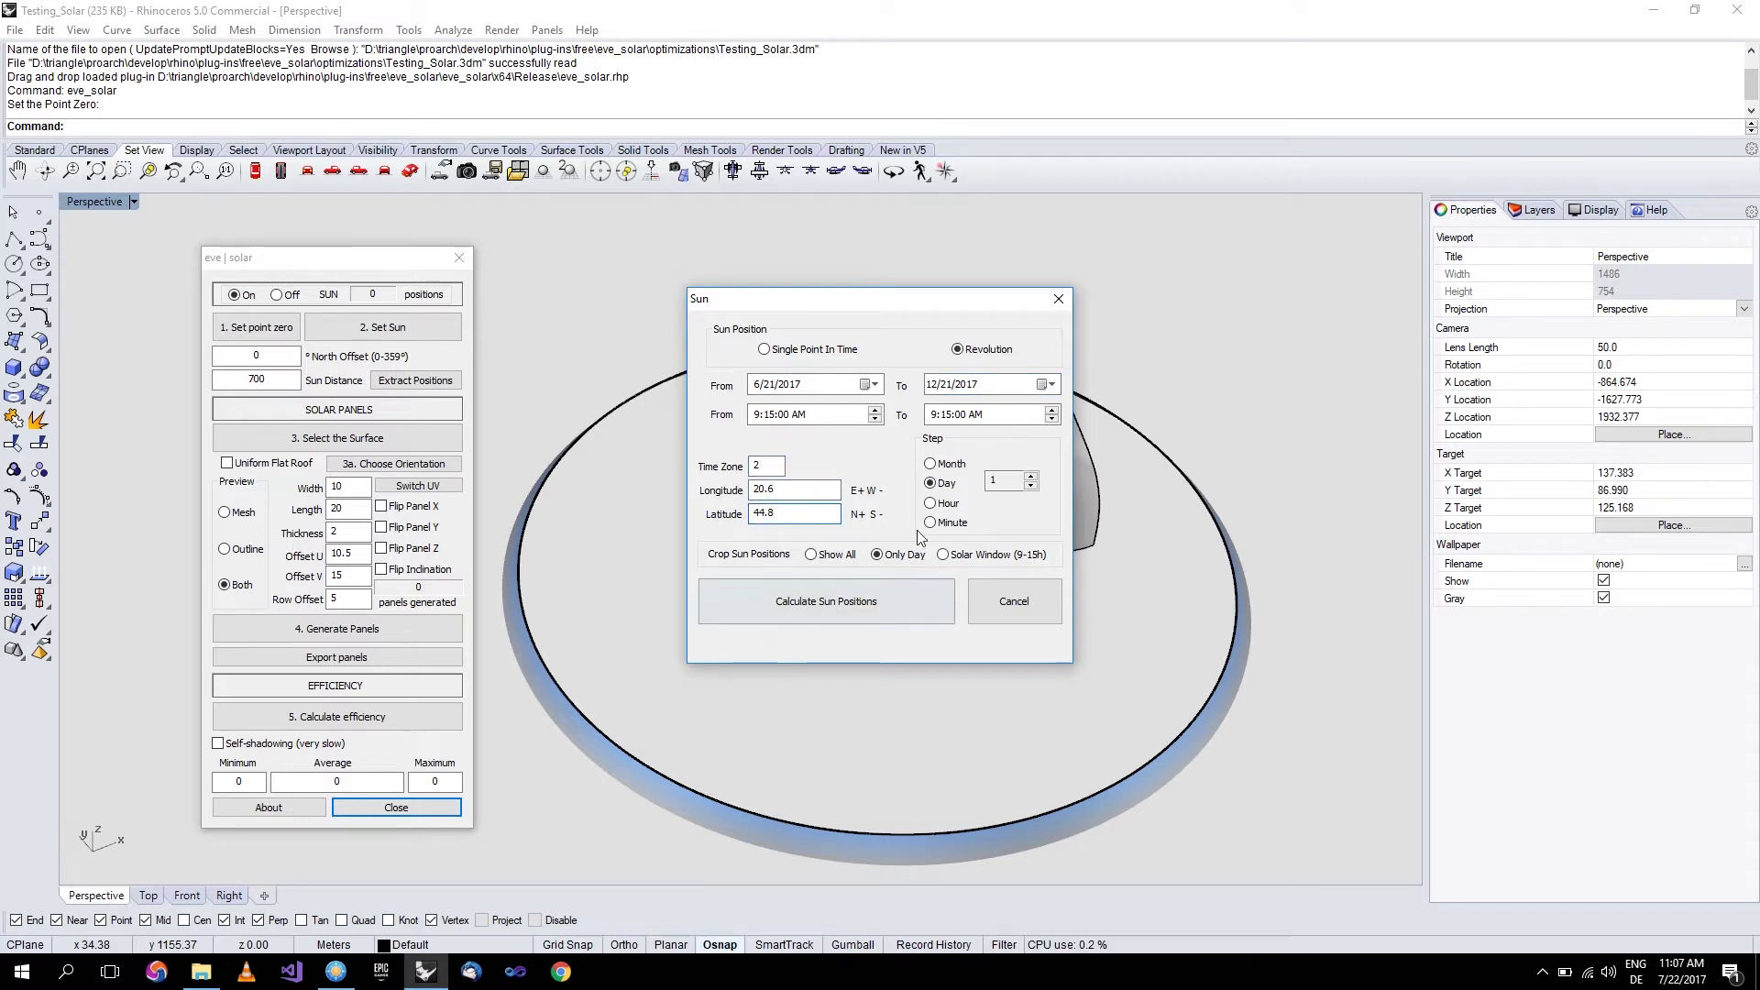
left_click(1033, 478)
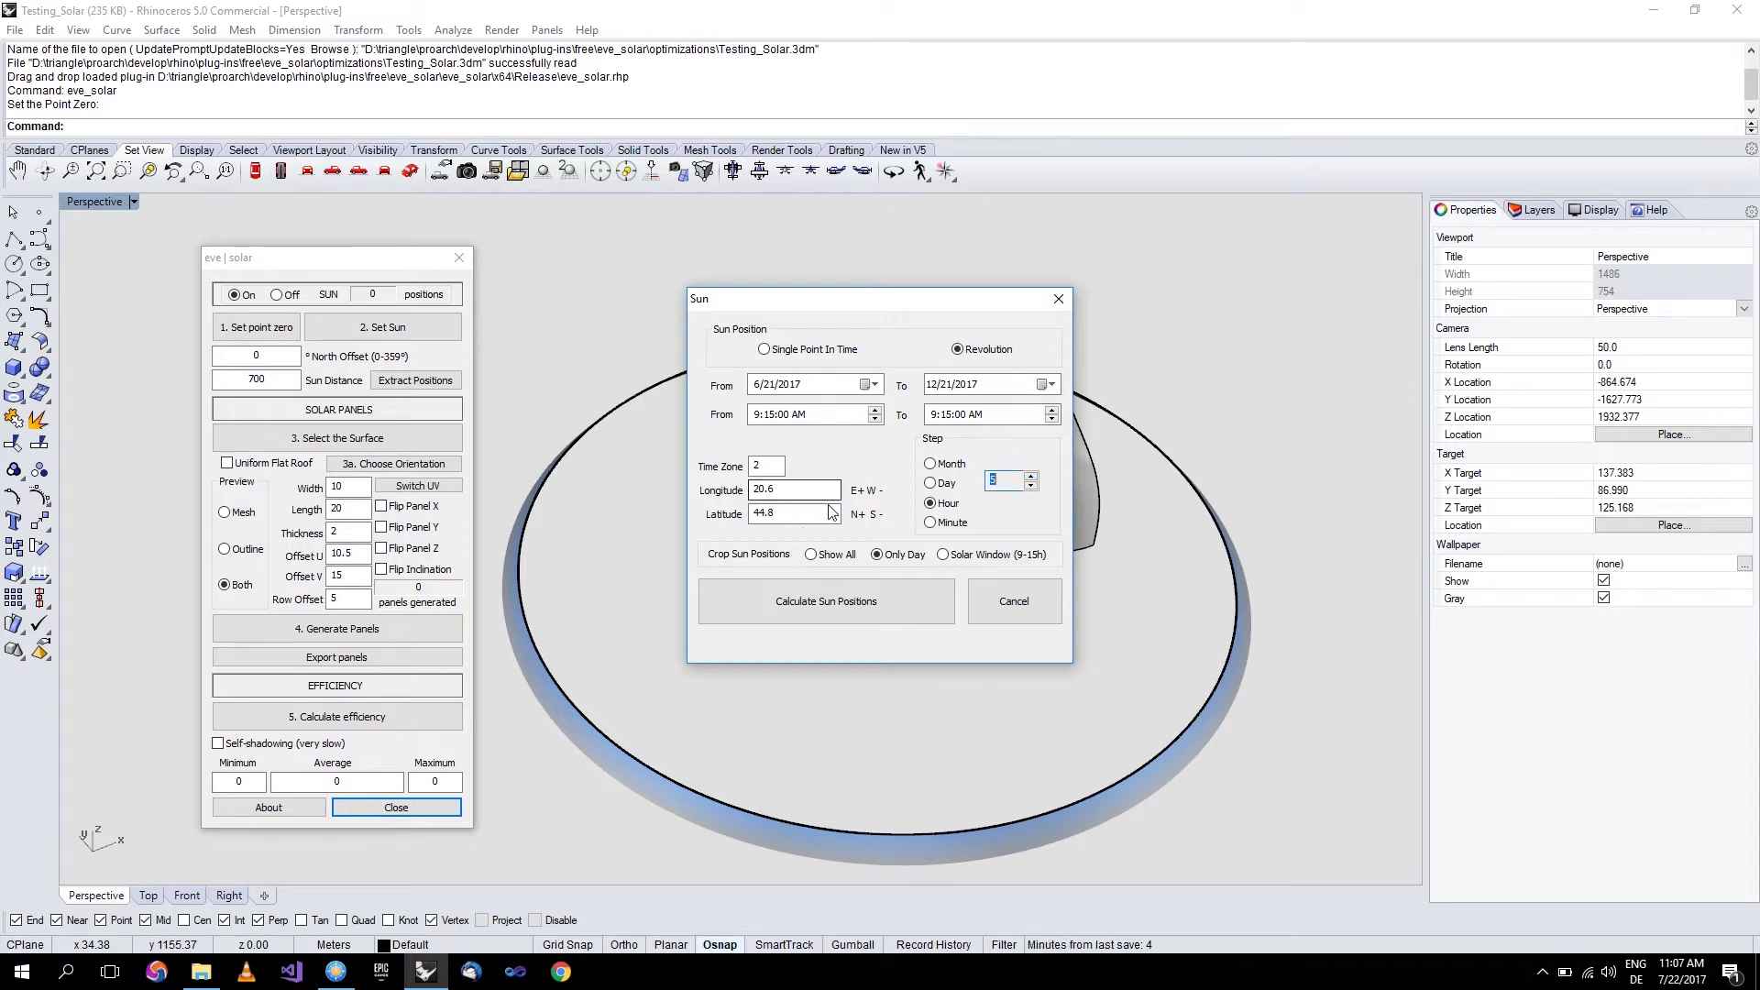
left_click(826, 598)
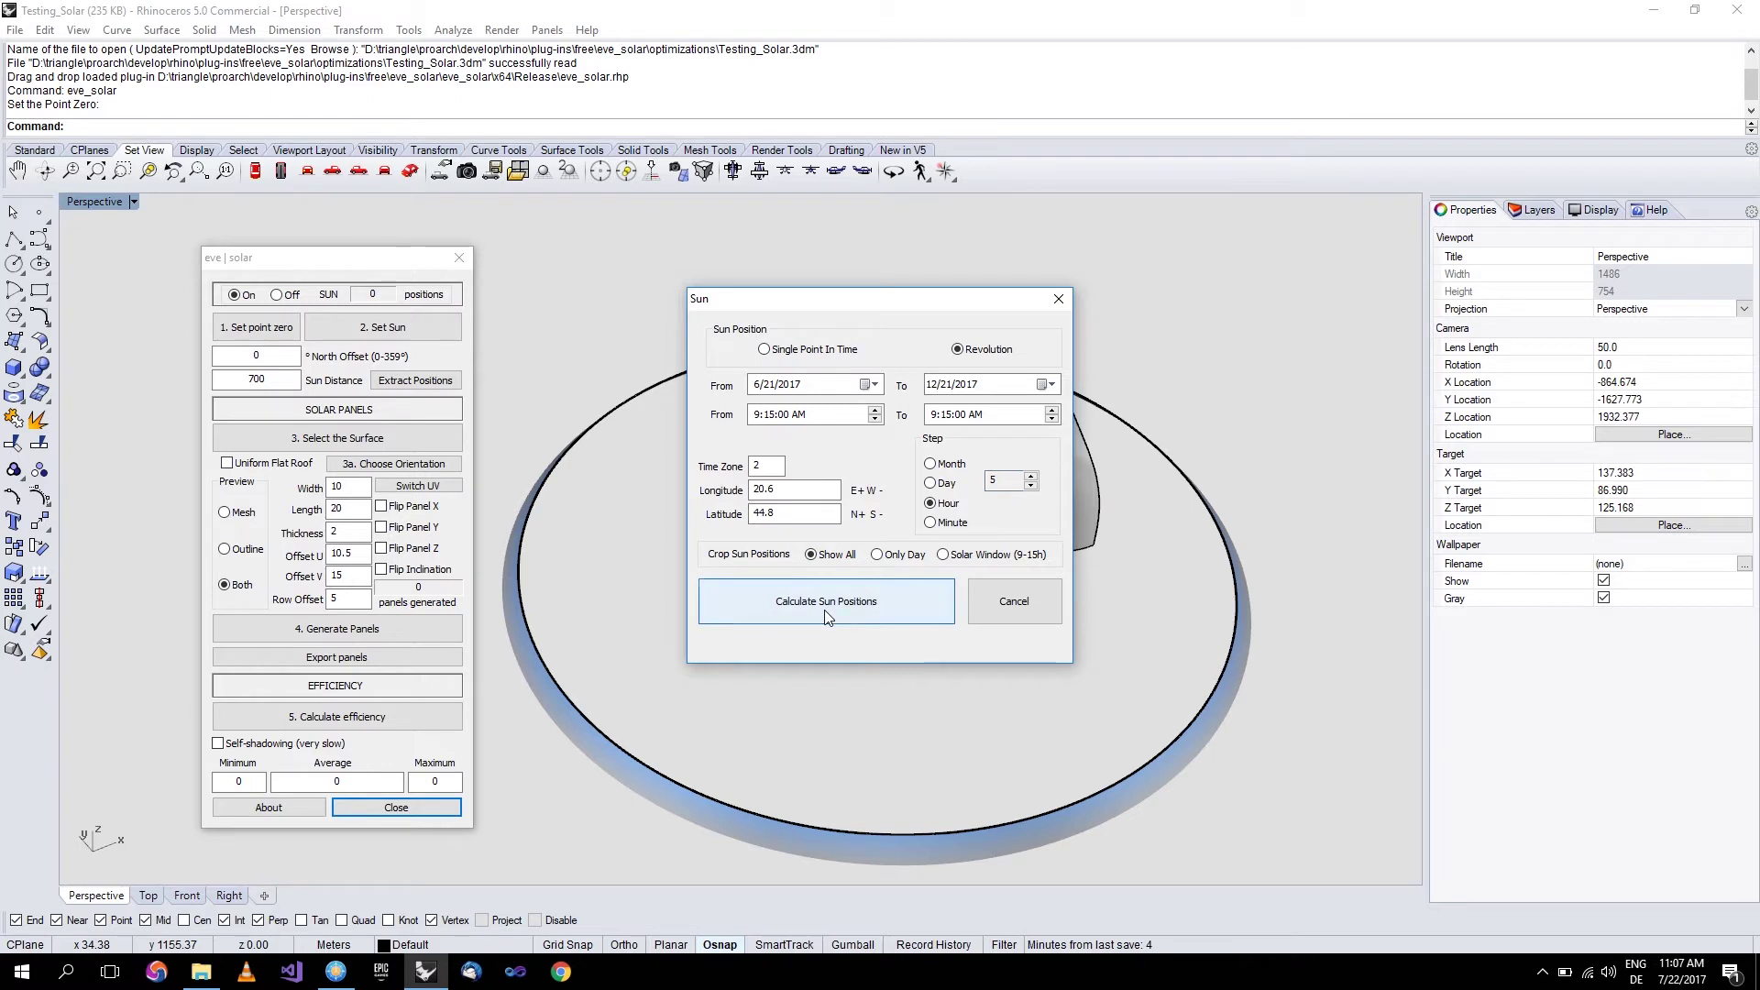
right_click_drag(871, 495, 876, 596)
right_click_drag(891, 503, 775, 594)
Recalculate the sun positions with cropping set to Only Day.
left_click(389, 330)
left_click(885, 557)
left_click(851, 589)
right_click_drag(873, 567, 745, 555)
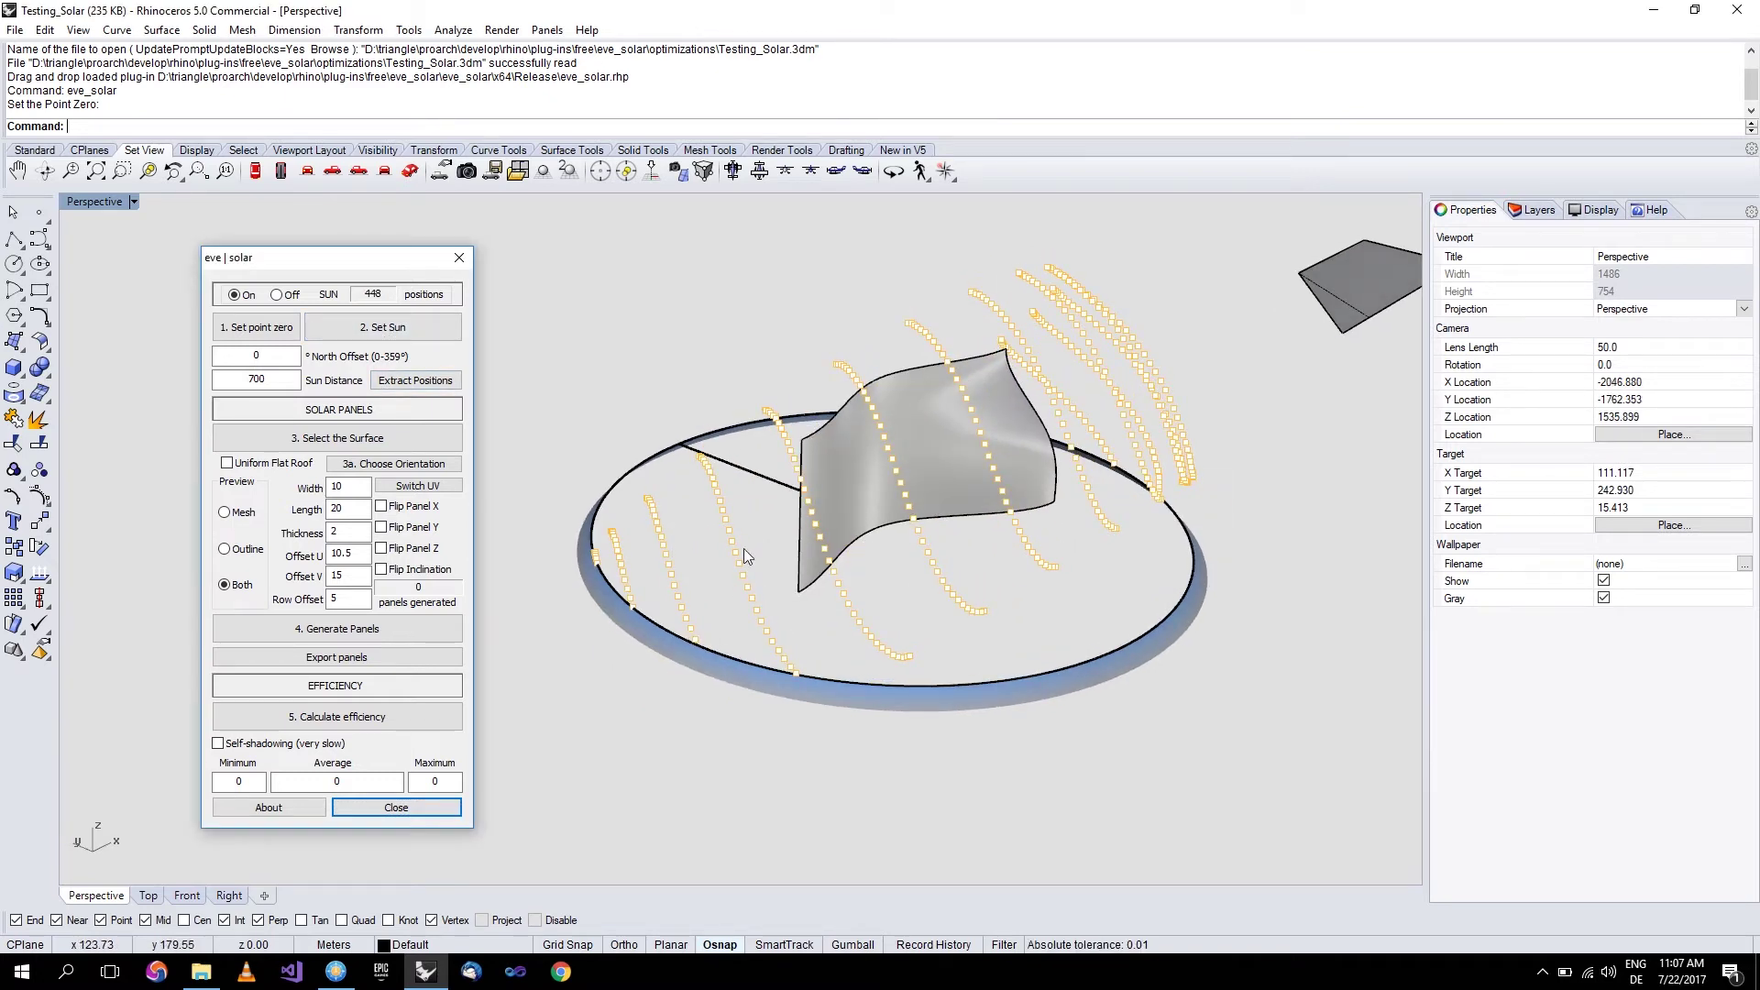
Recalculate the sun positions with cropping set to Solar Window (9-15h).
left_click(385, 328)
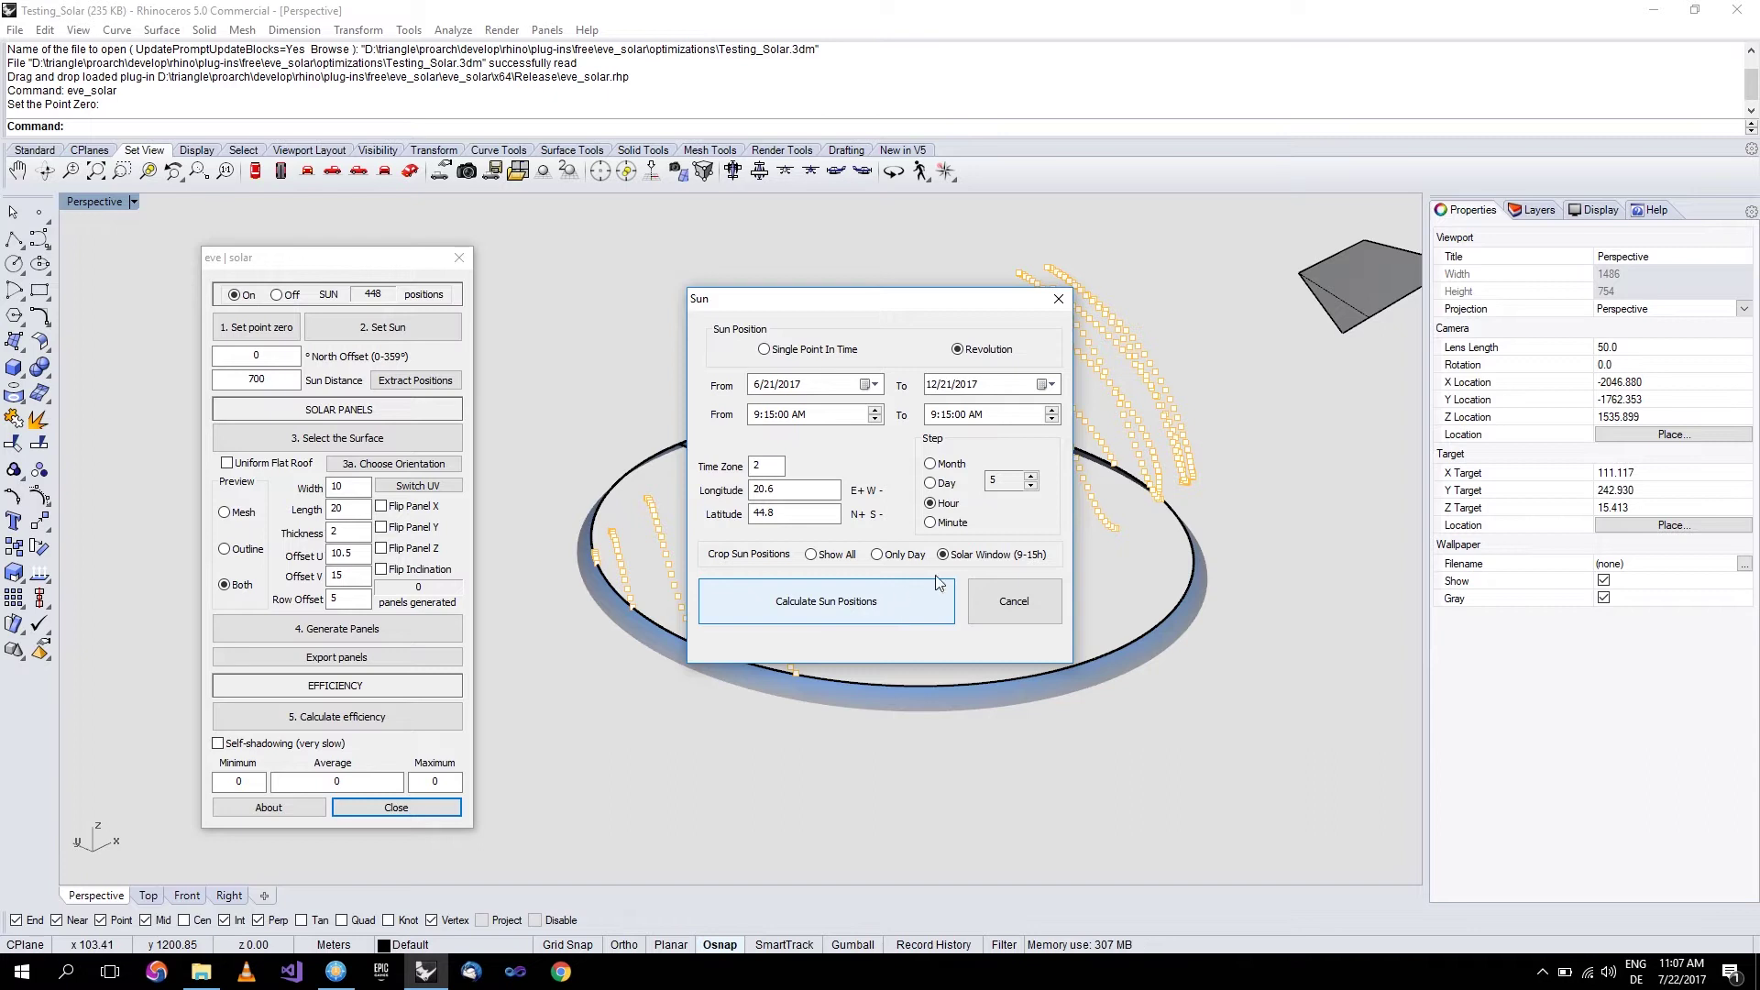
left_click(850, 601)
right_click_drag(902, 584, 876, 483)
Restore the Only Day cropping and calculate the sun positions again.
left_click(383, 327)
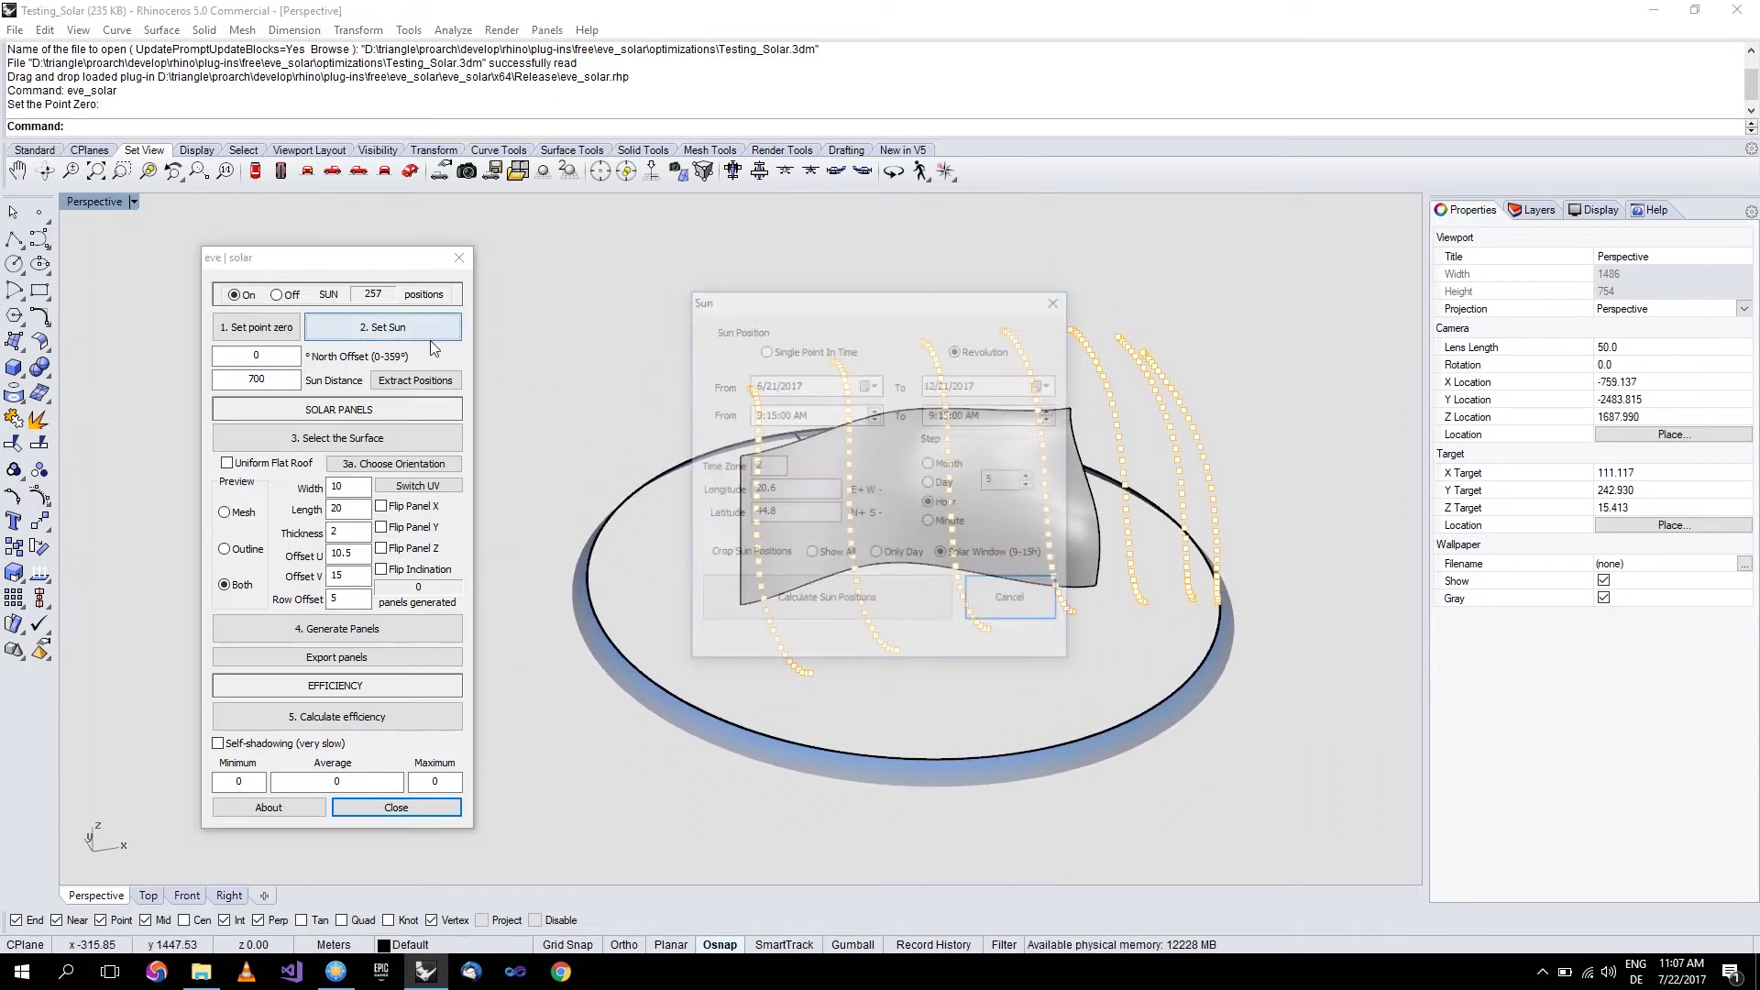
left_click(850, 601)
right_click_drag(861, 586, 876, 541)
scroll(904, 514, "up", 5)
scroll(917, 511, "down", 5)
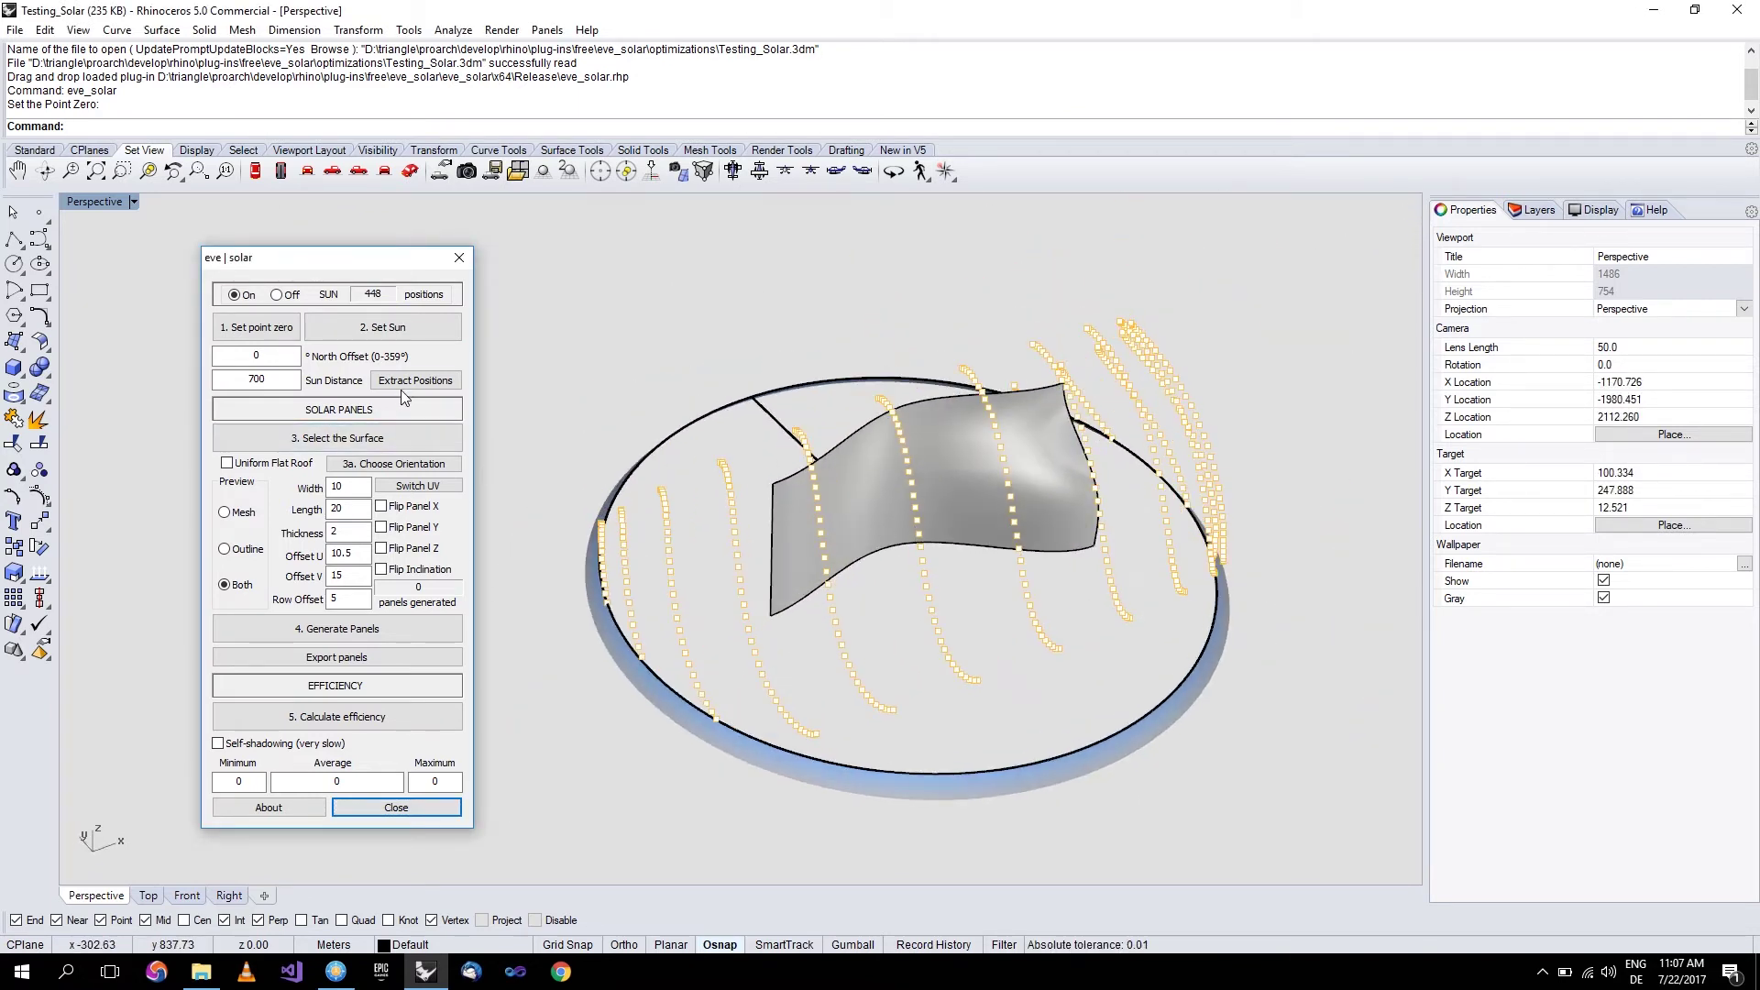
Extract the sun positions as points and delete all objects on the eVe_solar_sun layer.
left_click(404, 382)
left_click(1545, 212)
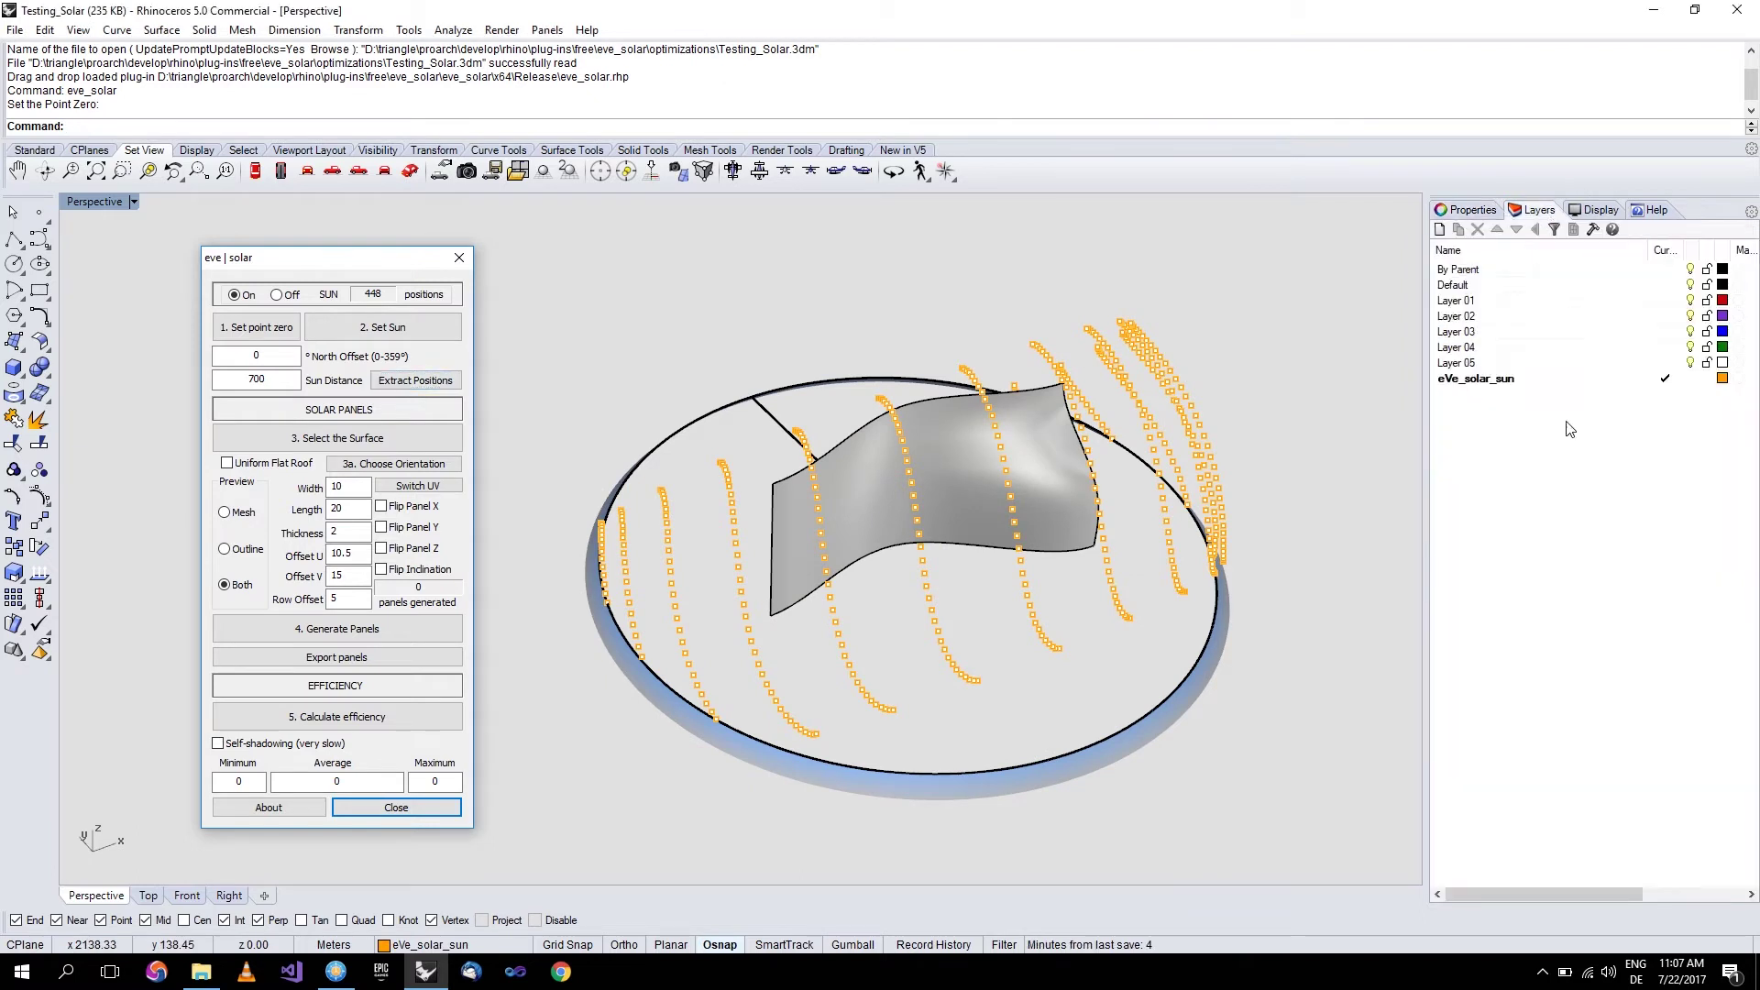
right_click(1471, 388)
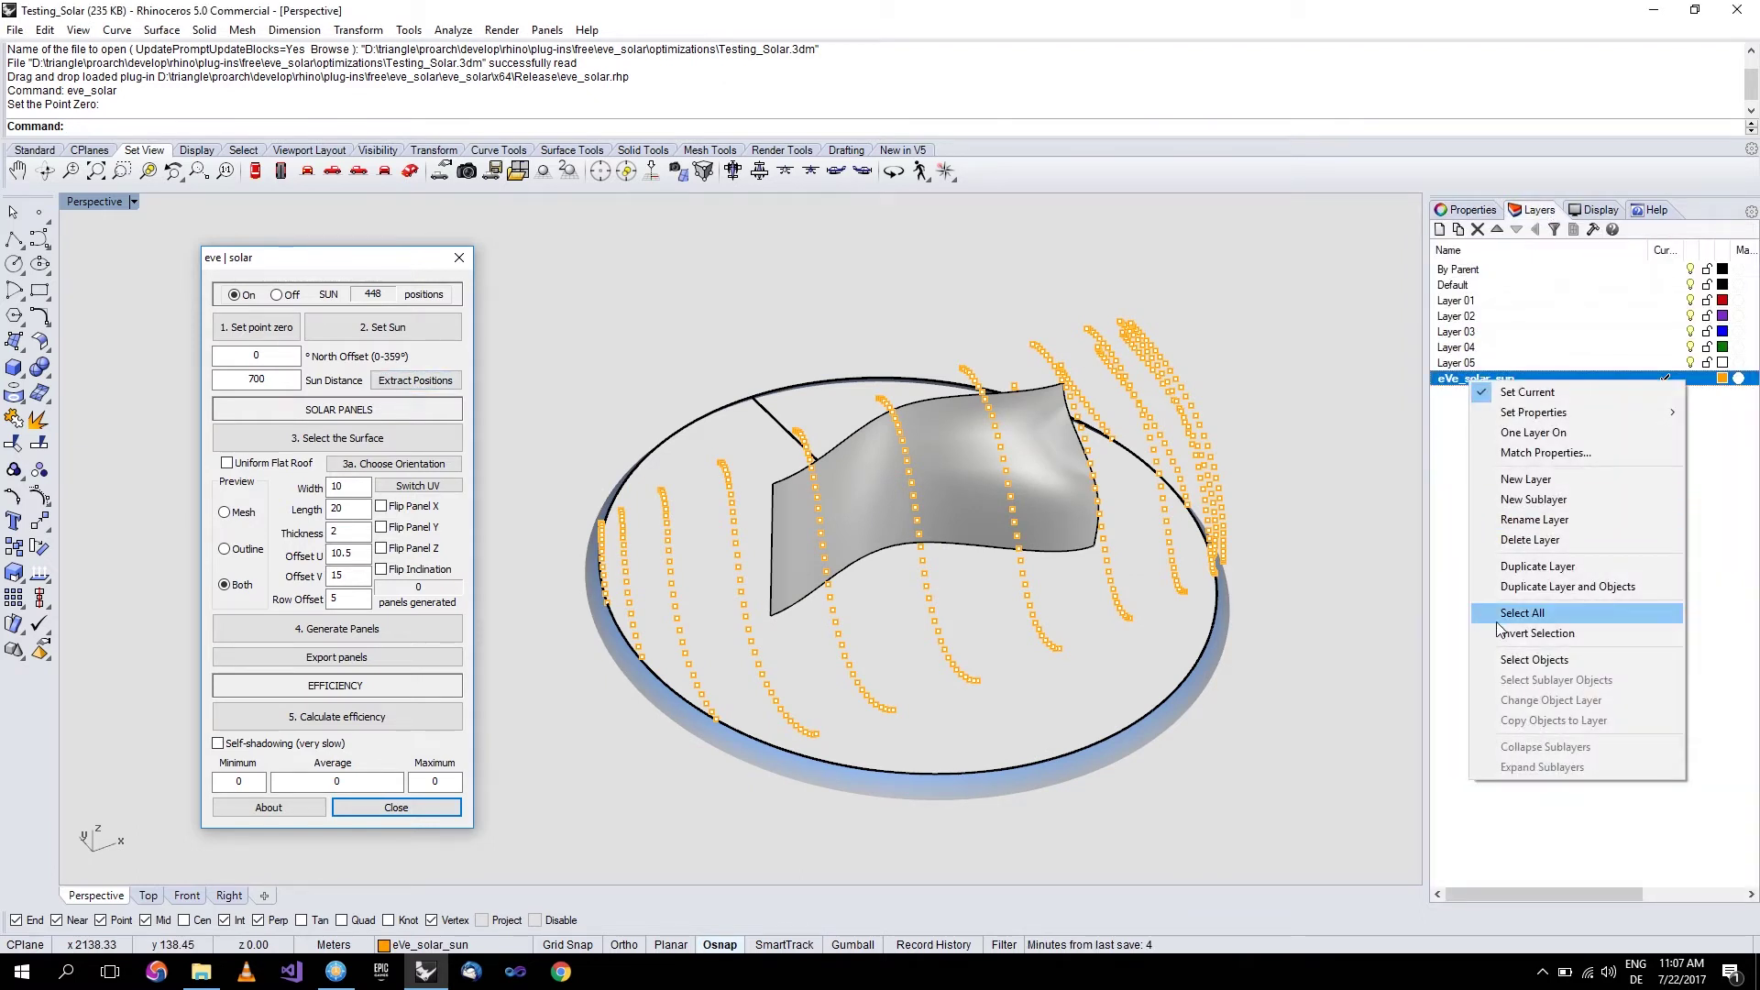
left_click(1508, 660)
key("Delete")
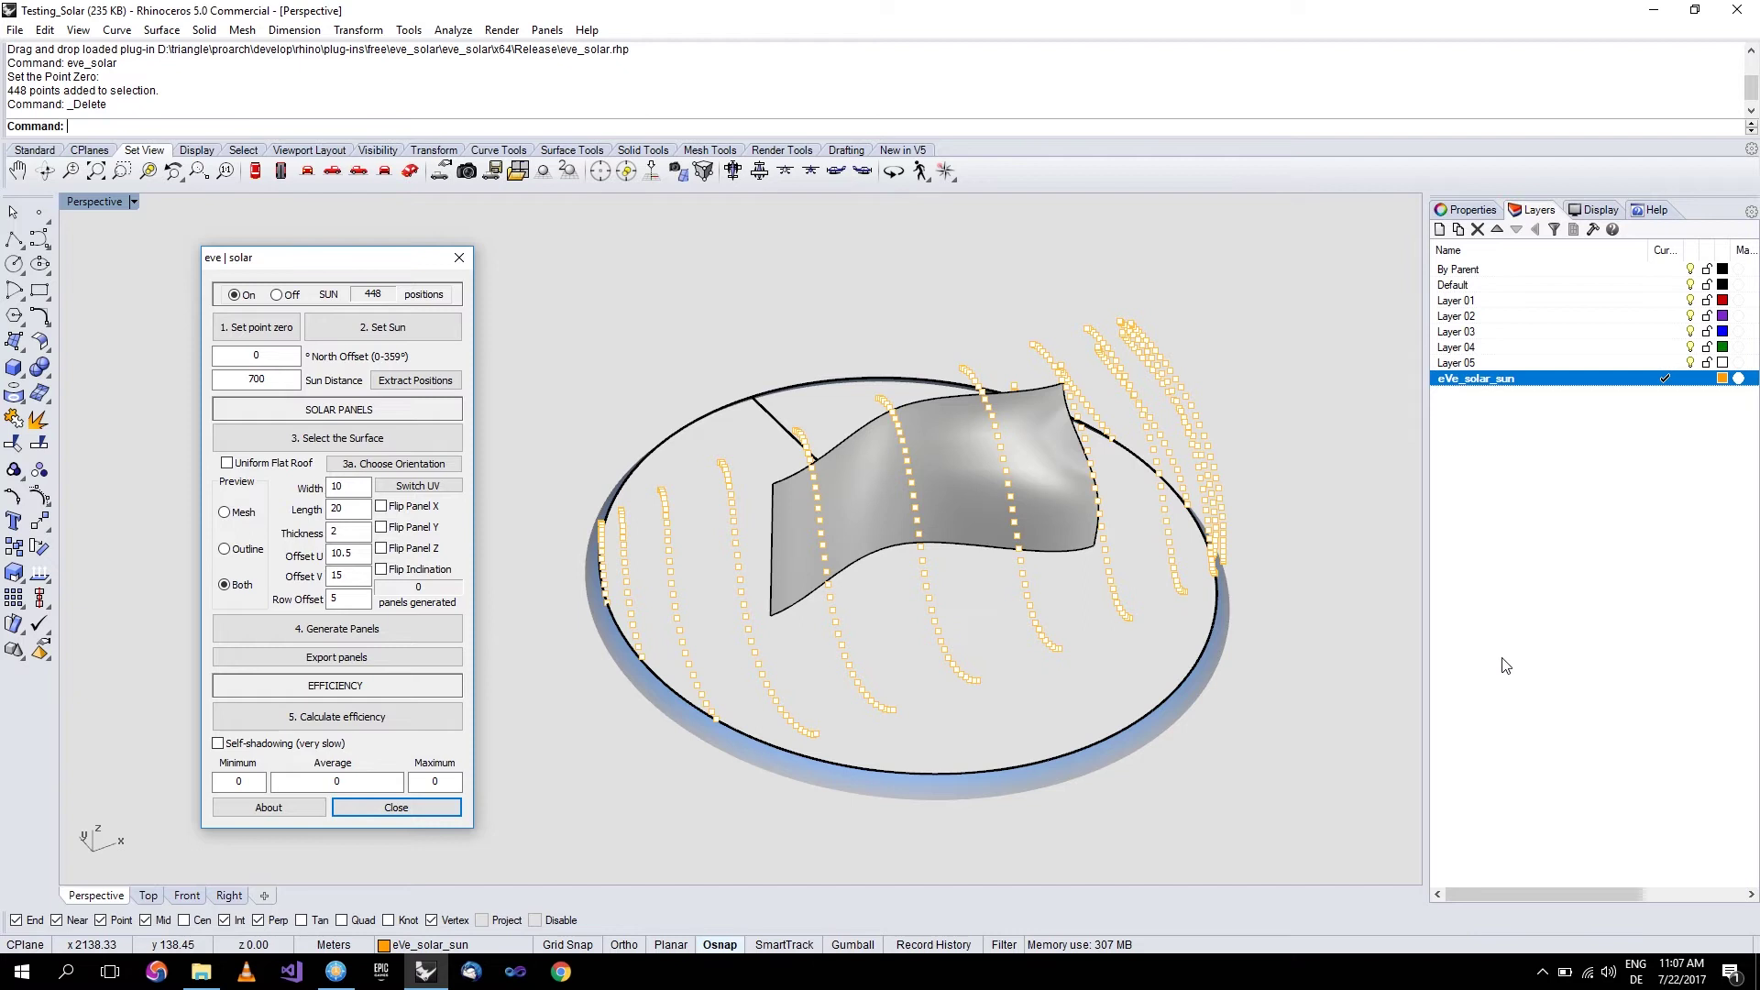
left_click(1467, 210)
Turn off the sun display, leaving only the surface in view.
scroll(977, 404, "down", 4)
scroll(979, 408, "up", 4)
scroll(984, 415, "down", 2)
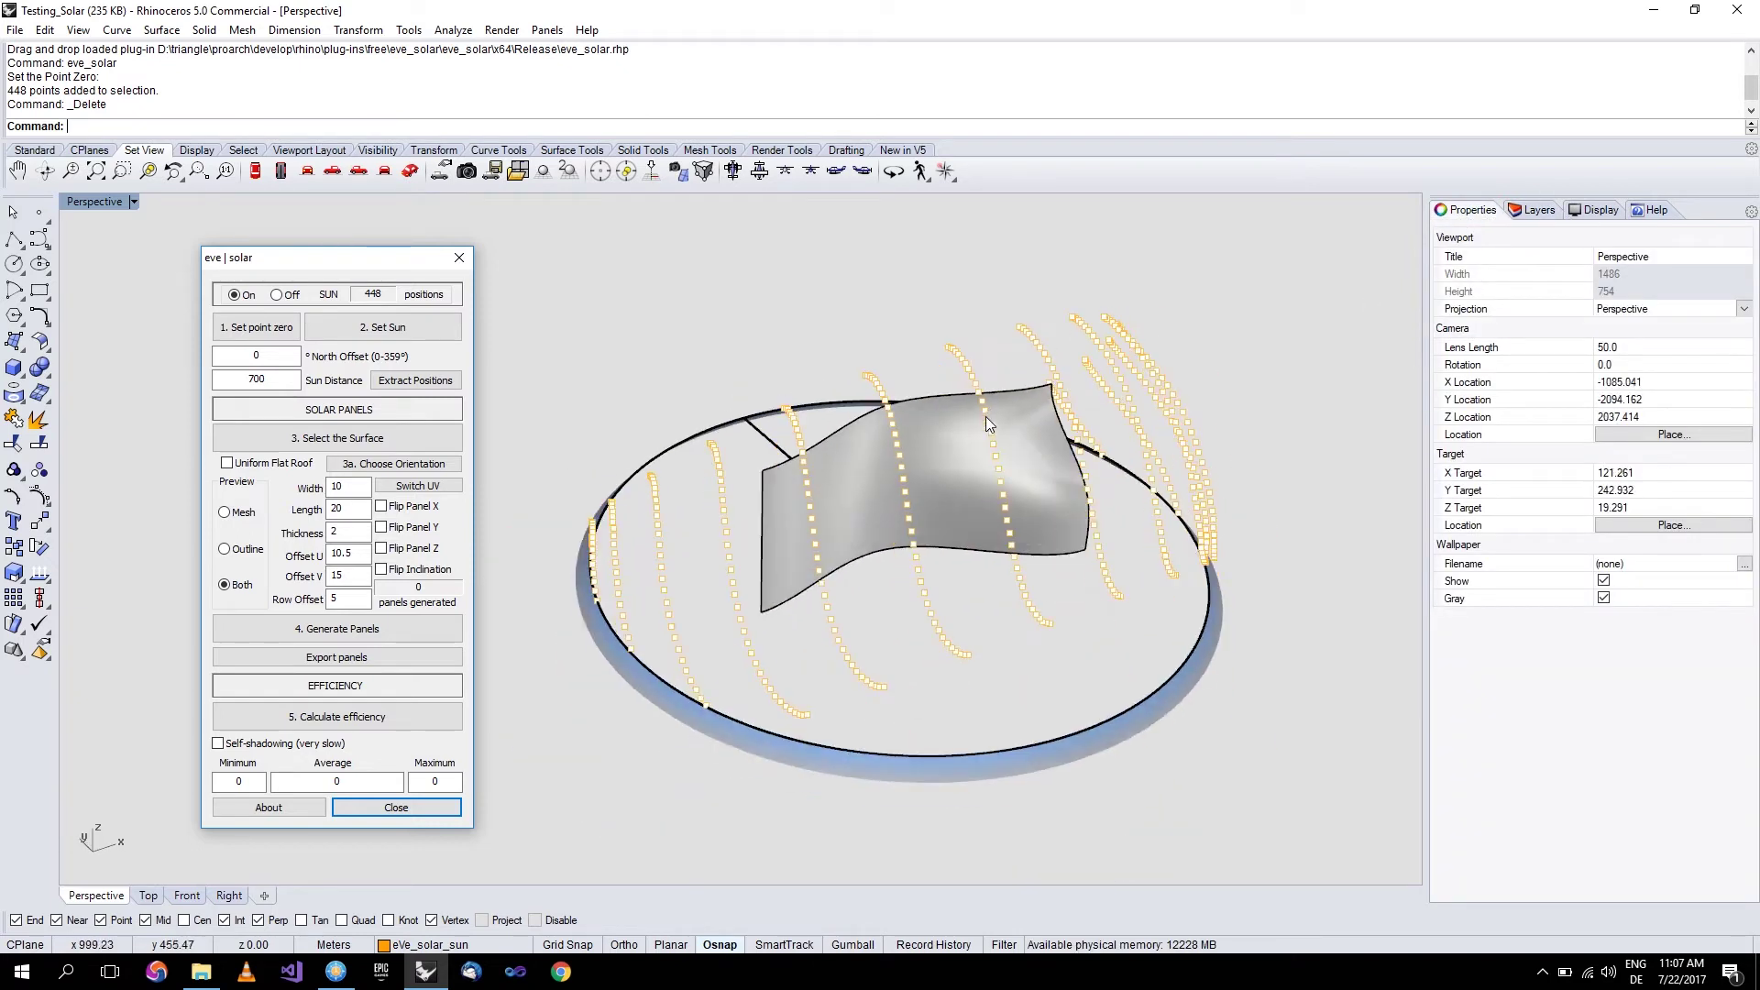
left_click(276, 295)
left_click(241, 296)
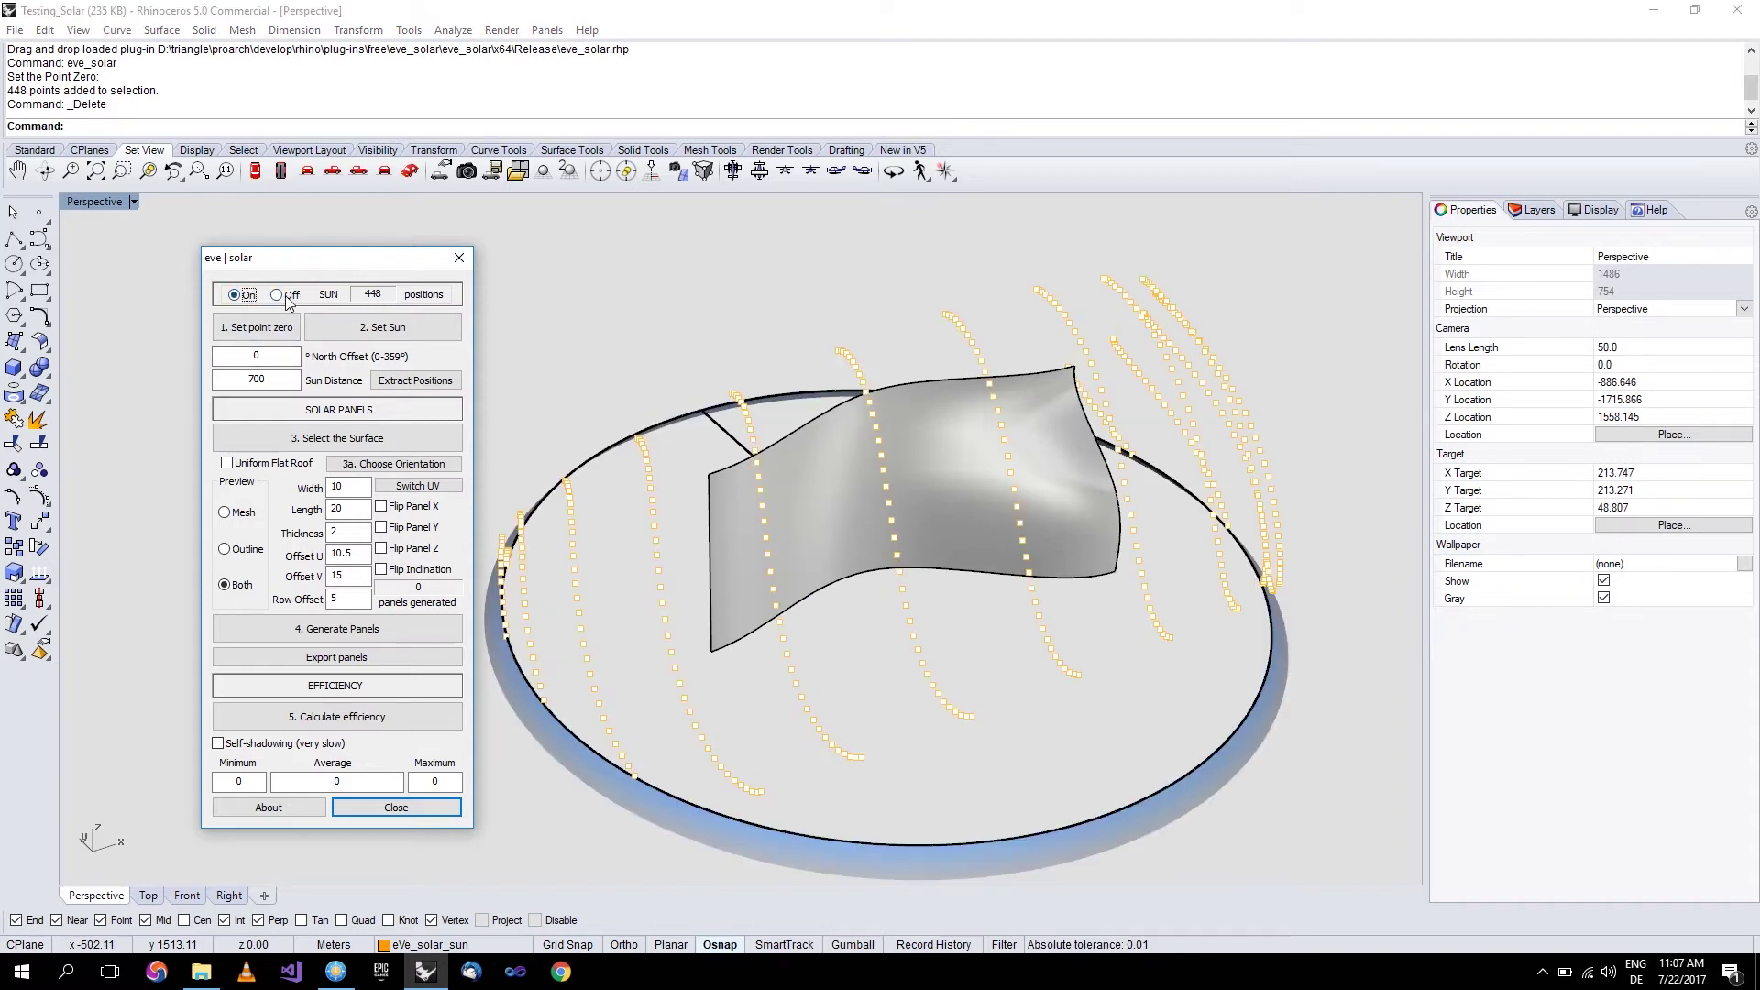
left_click(276, 295)
scroll(911, 469, "up", 3)
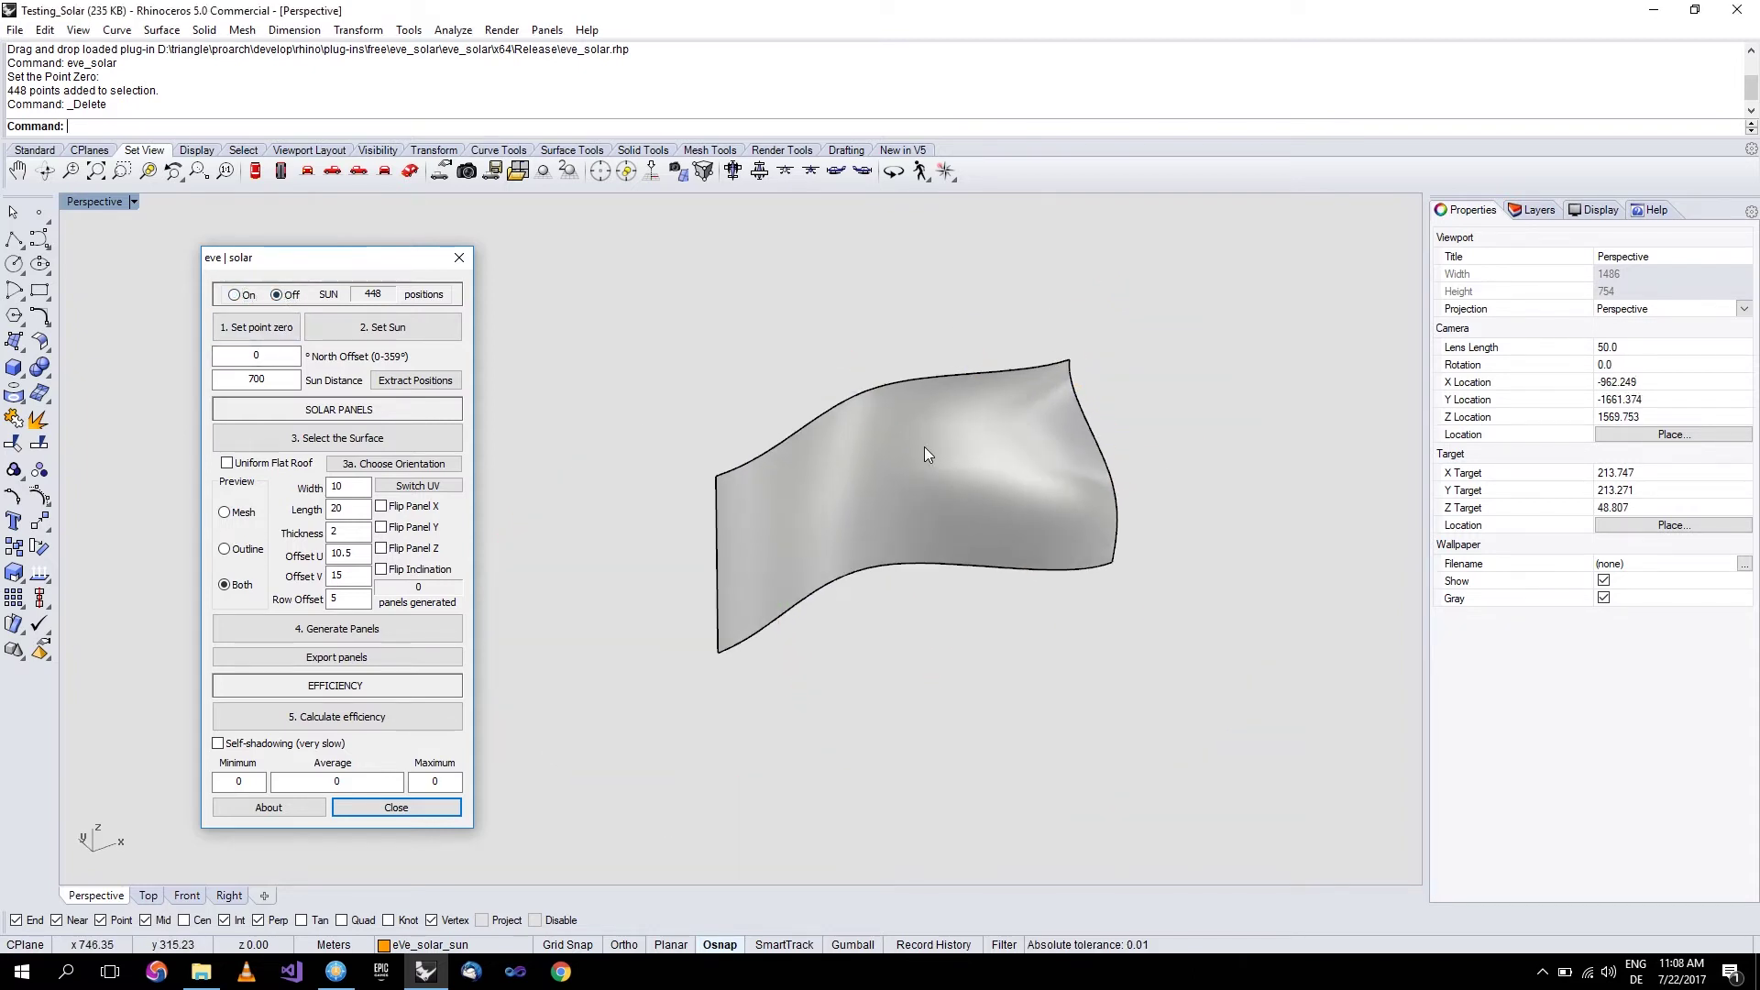
scroll(875, 481, "down", 1)
Select the curved surface as the surface for the solar panels.
left_click(275, 438)
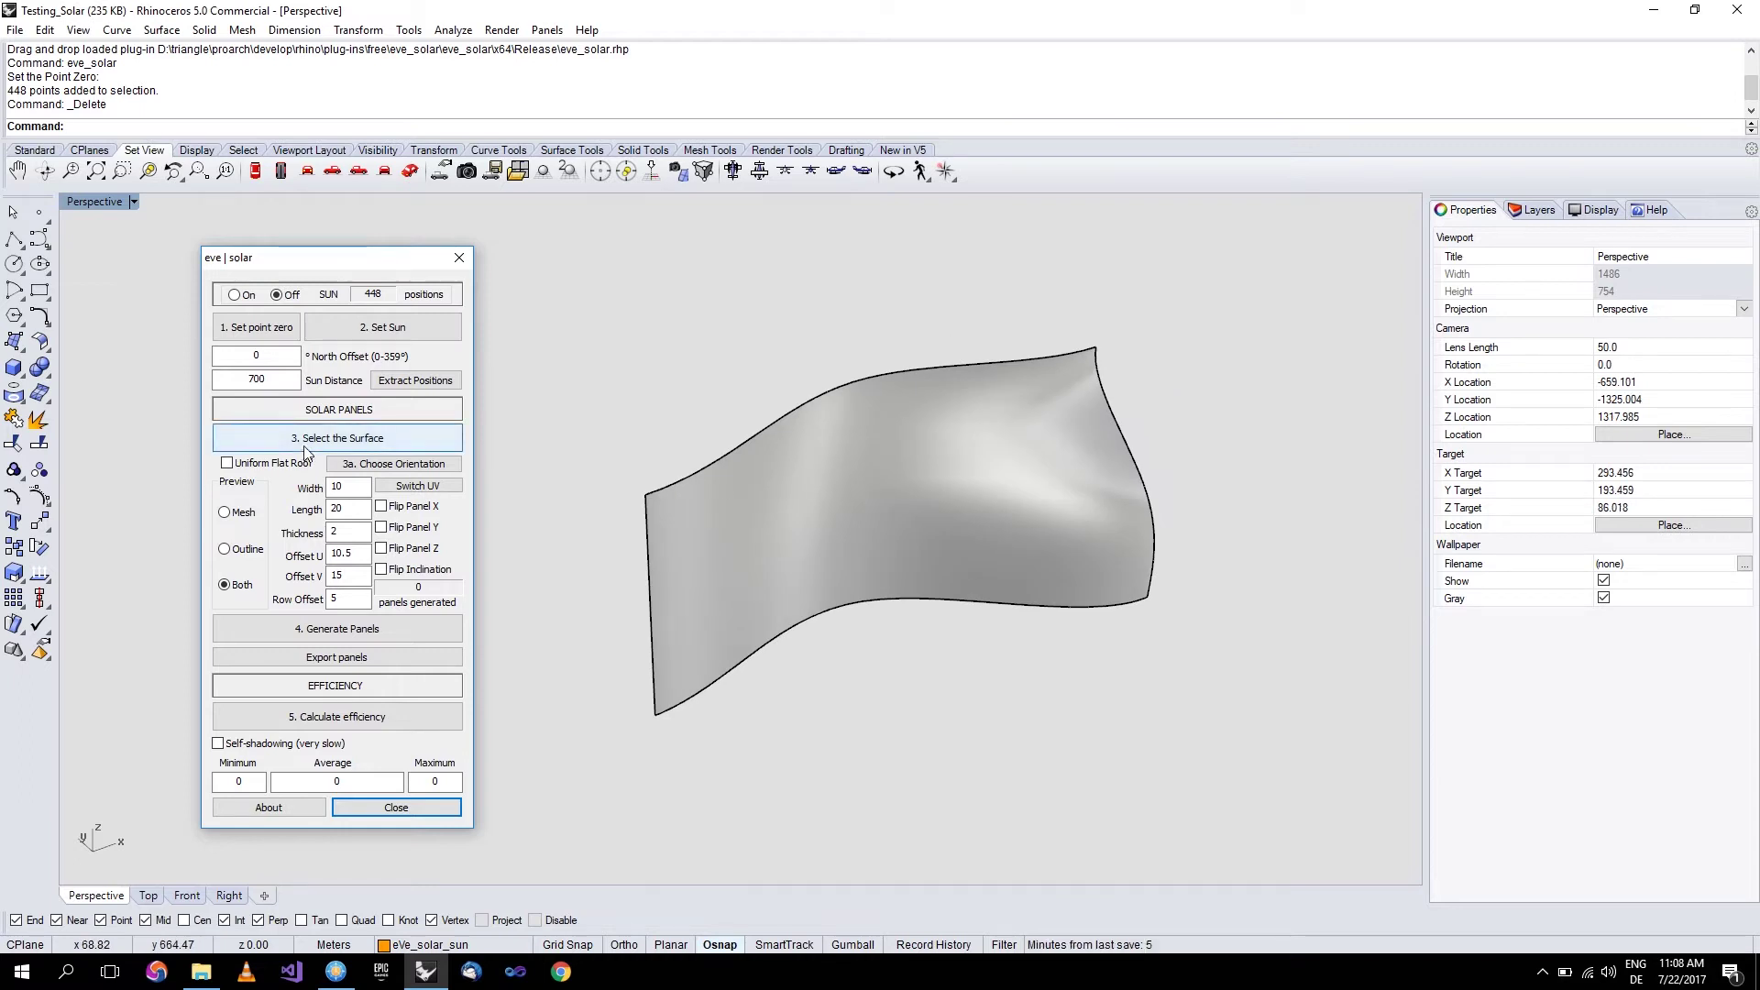
left_click(751, 476)
scroll(675, 499, "down", 2)
right_click_drag(869, 568, 890, 543)
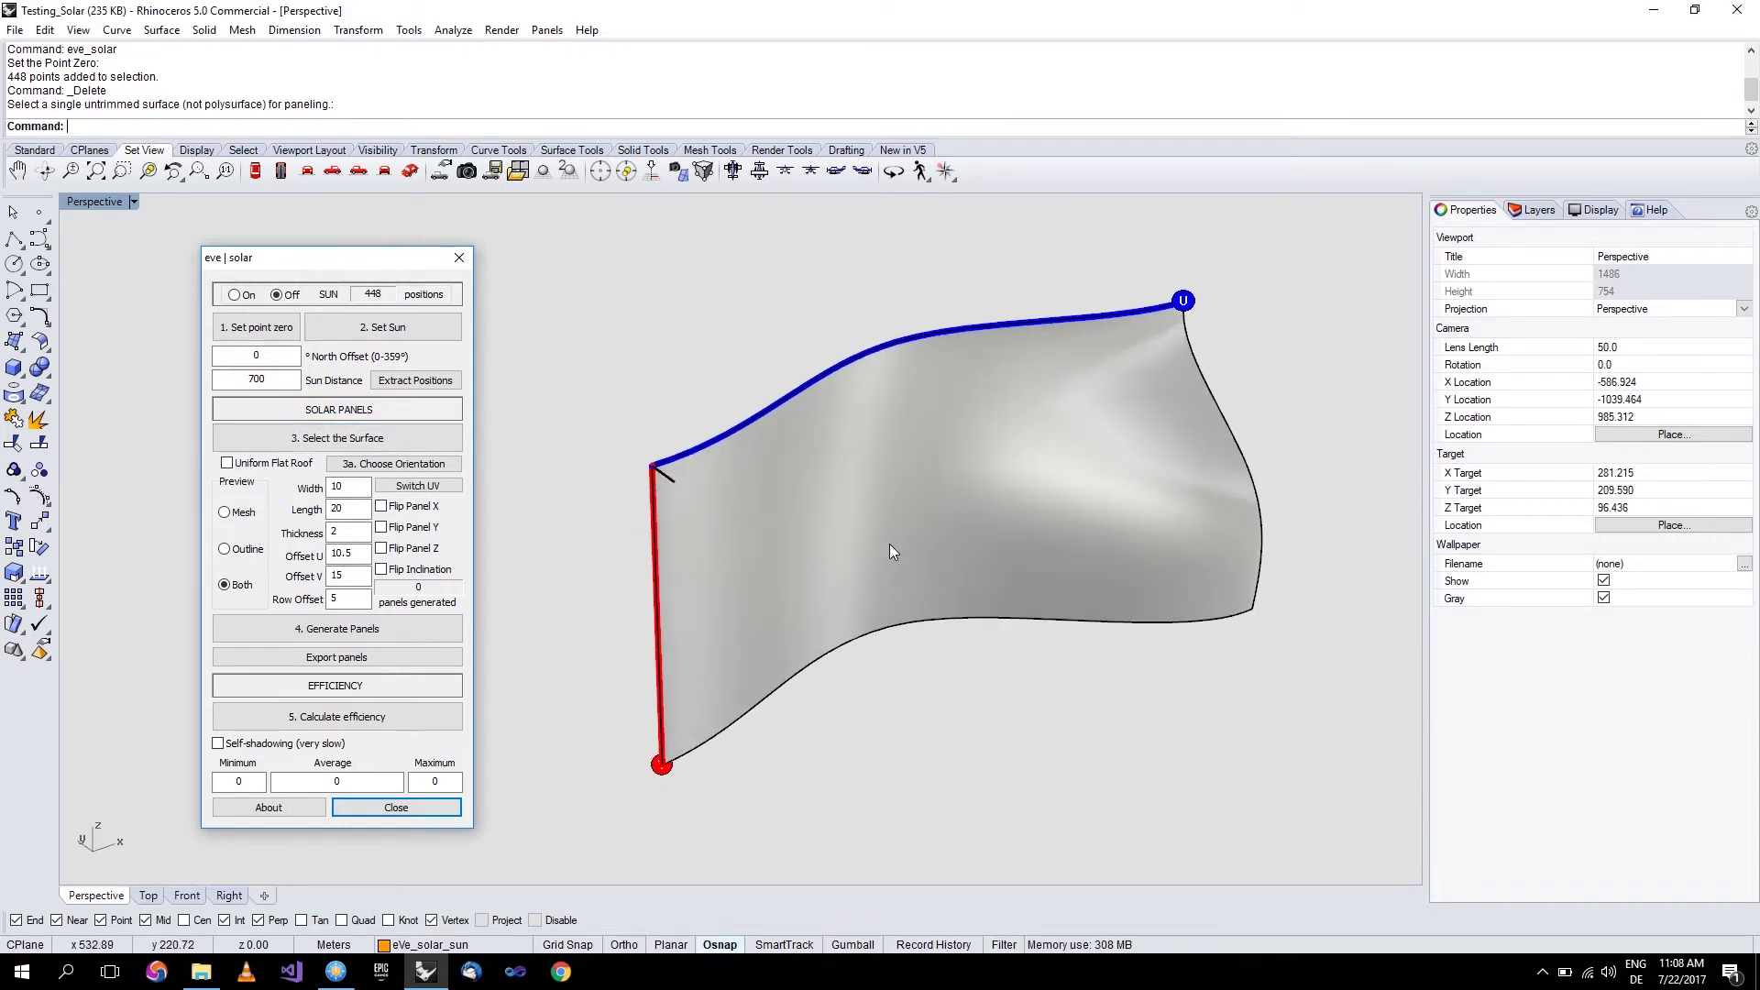
Examine the curved surface's marked U and V edges and the normal line at their shared corner.
scroll(665, 563, "up", 2)
scroll(781, 502, "down", 2)
scroll(782, 502, "up", 4)
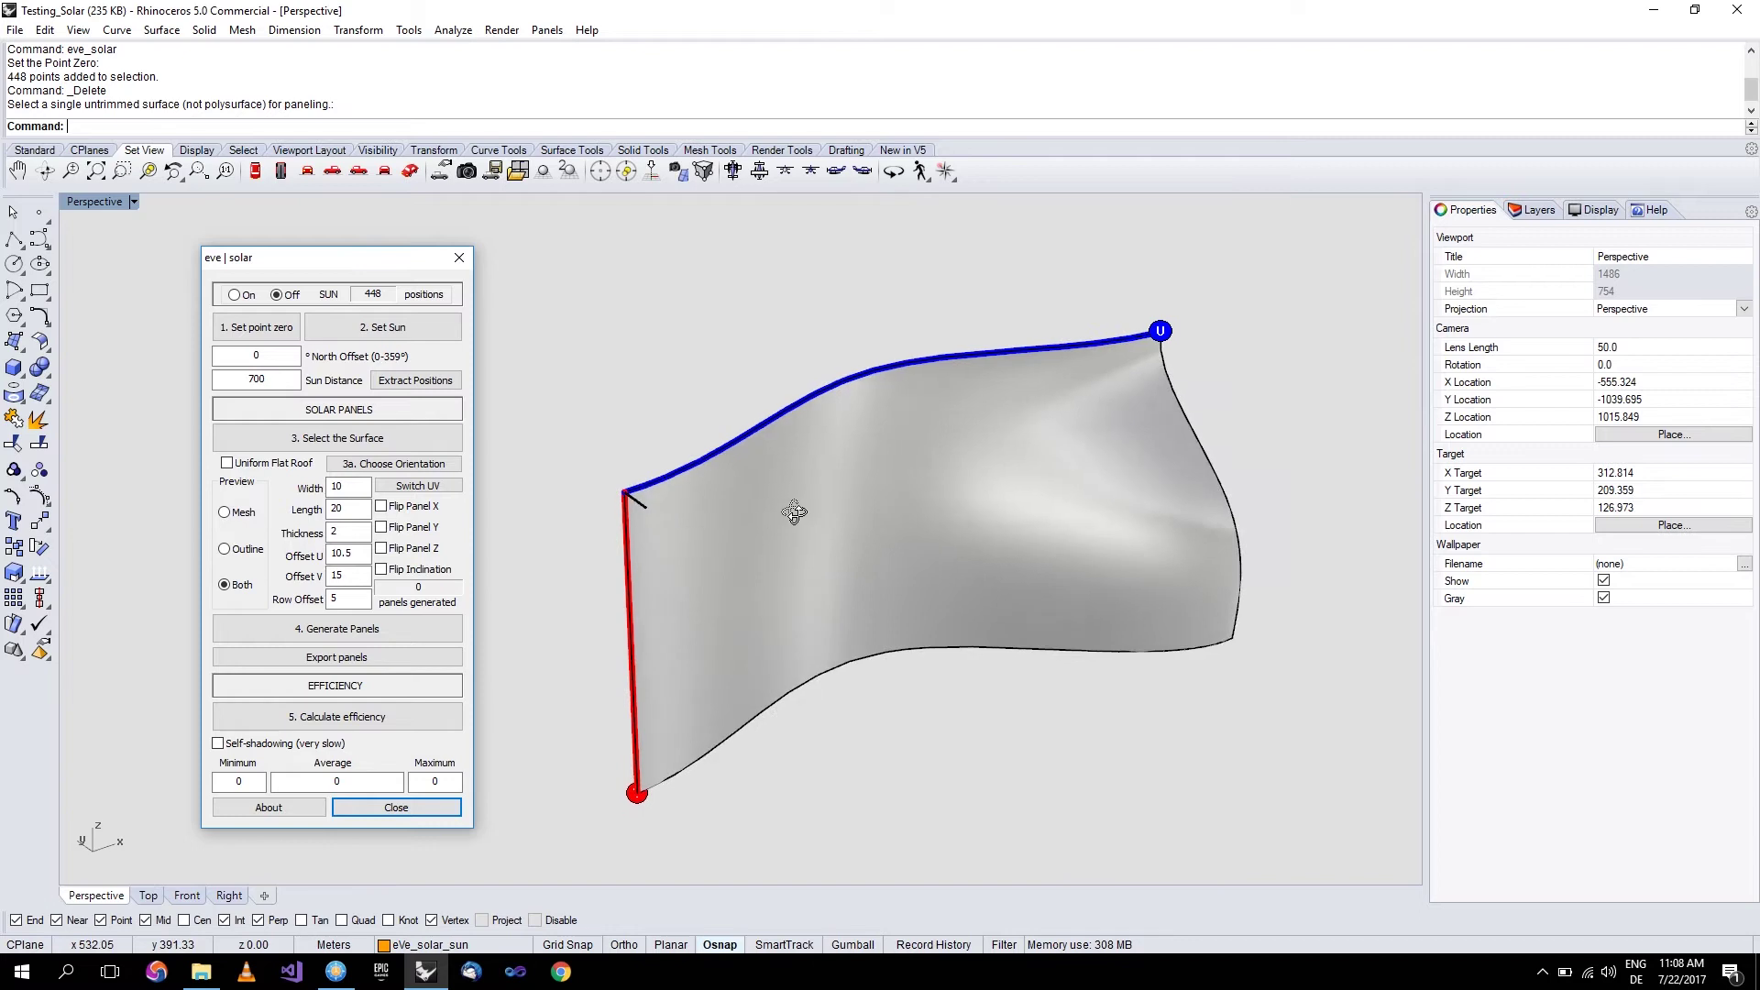
scroll(713, 494, "up", 1)
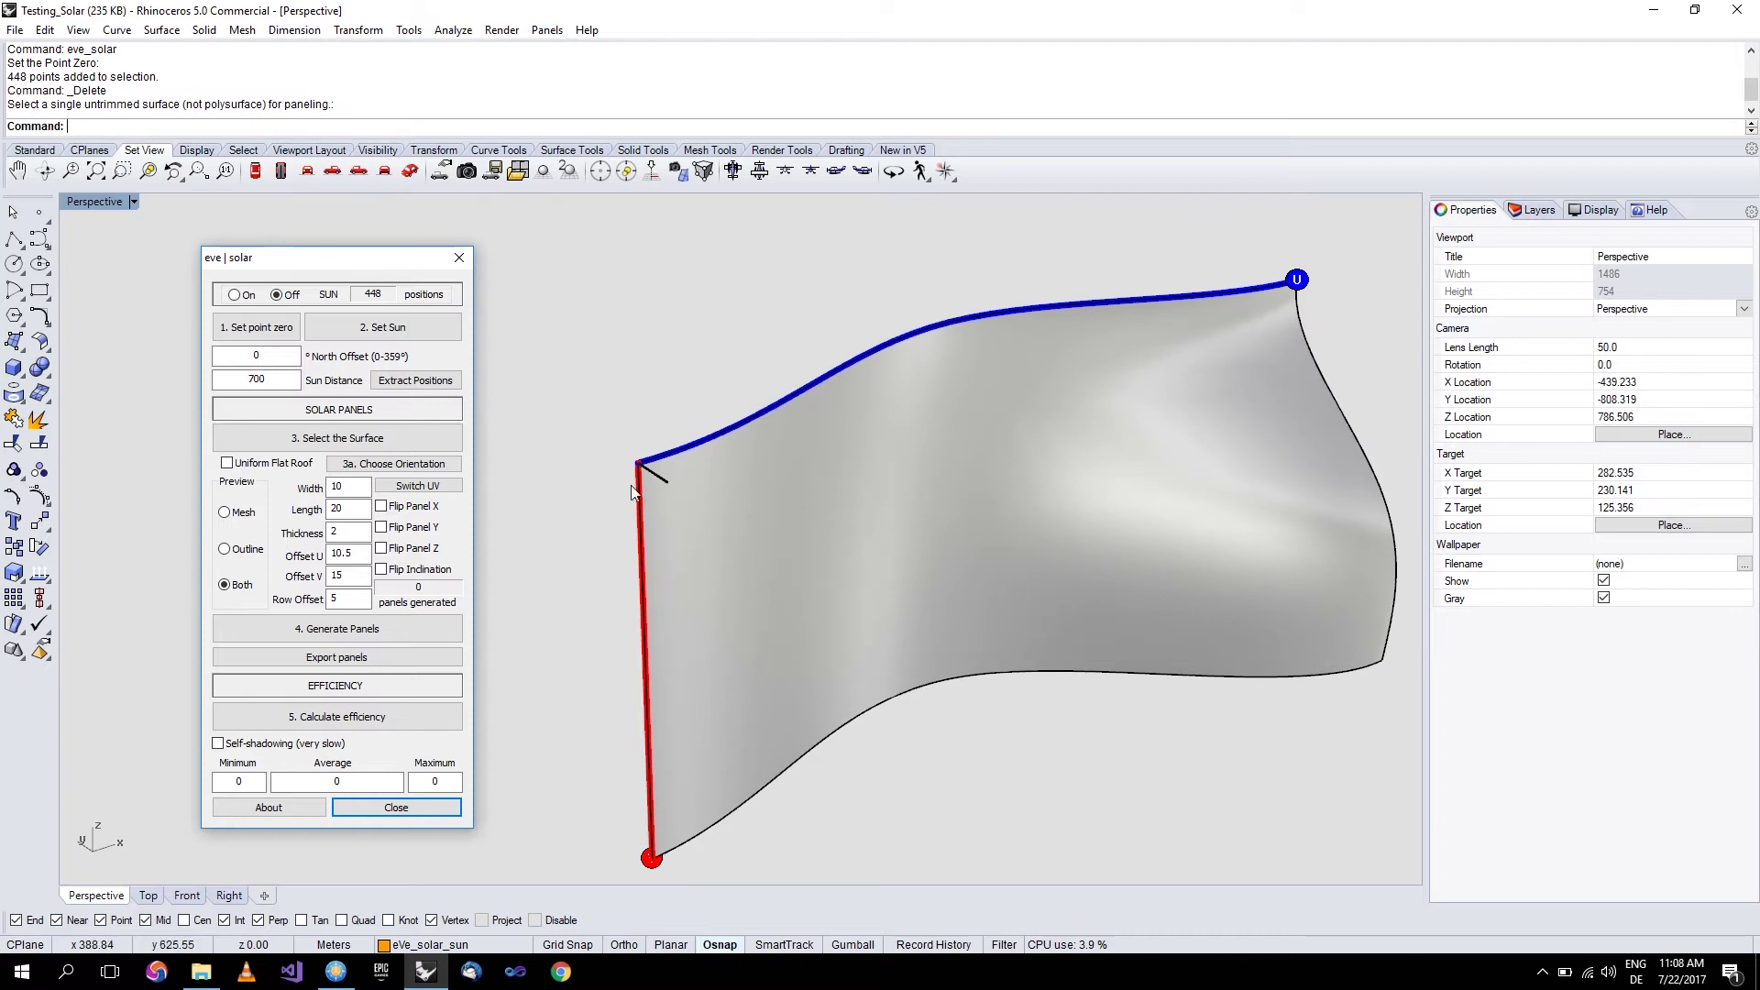
right_click_drag(633, 493, 970, 419)
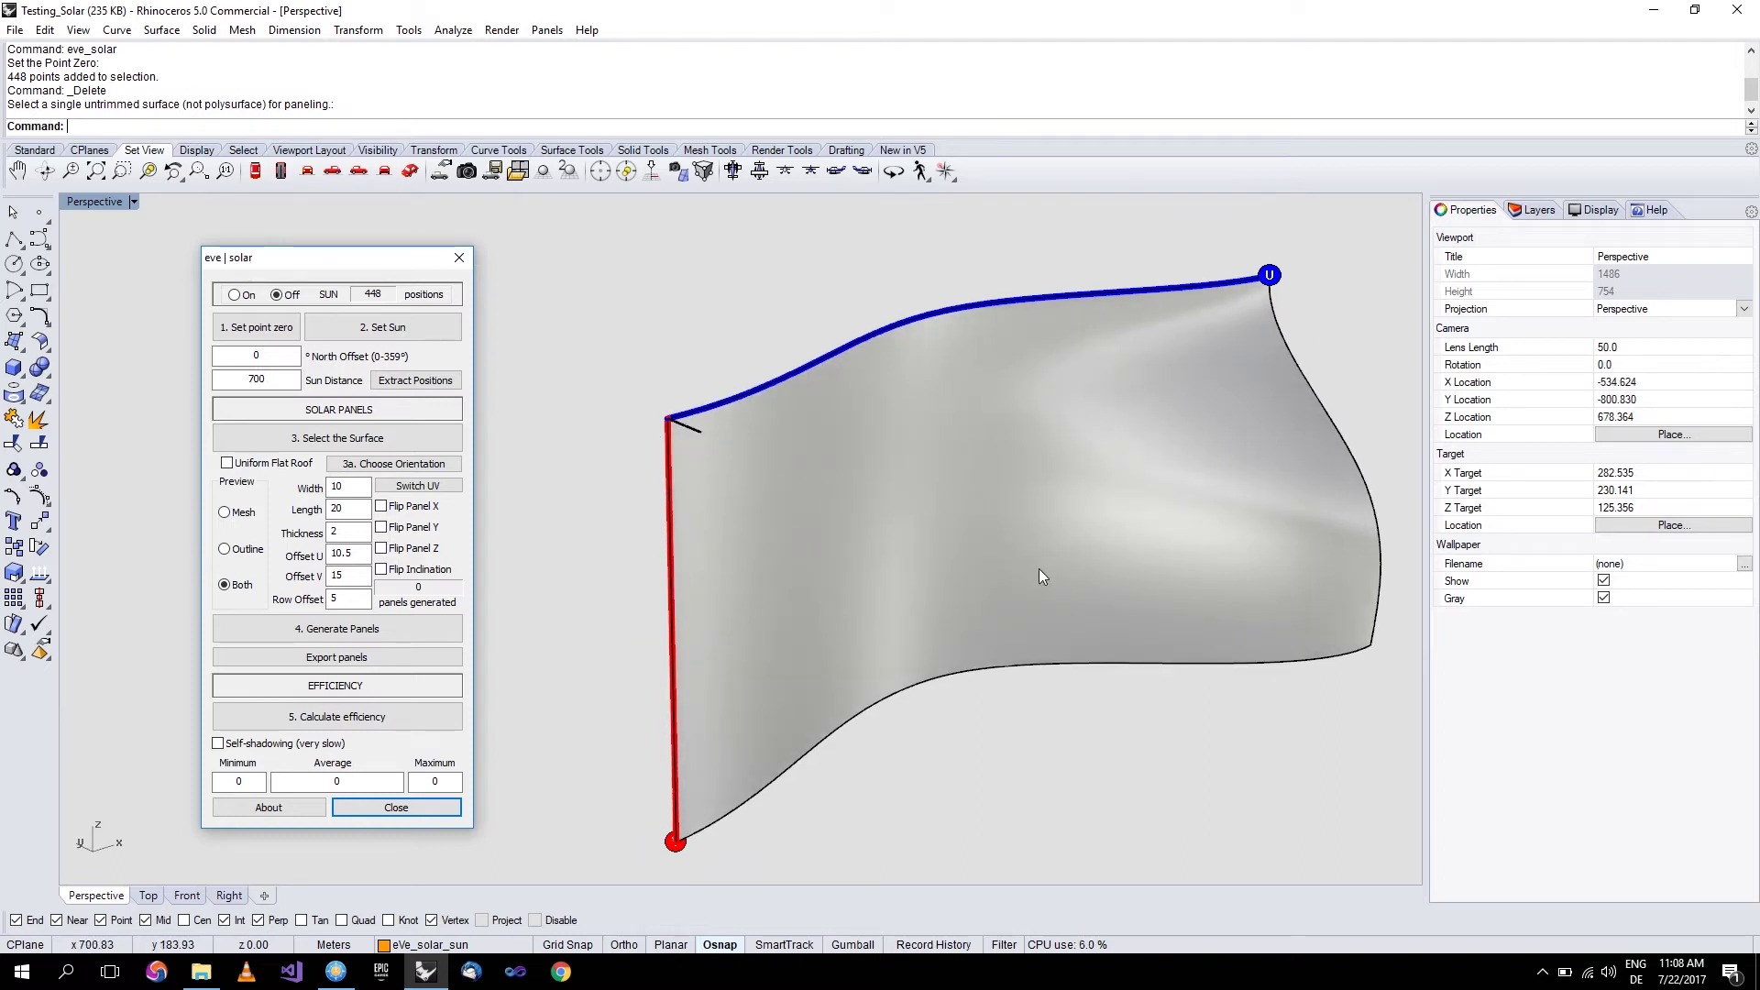
right_click_drag(707, 553, 745, 546)
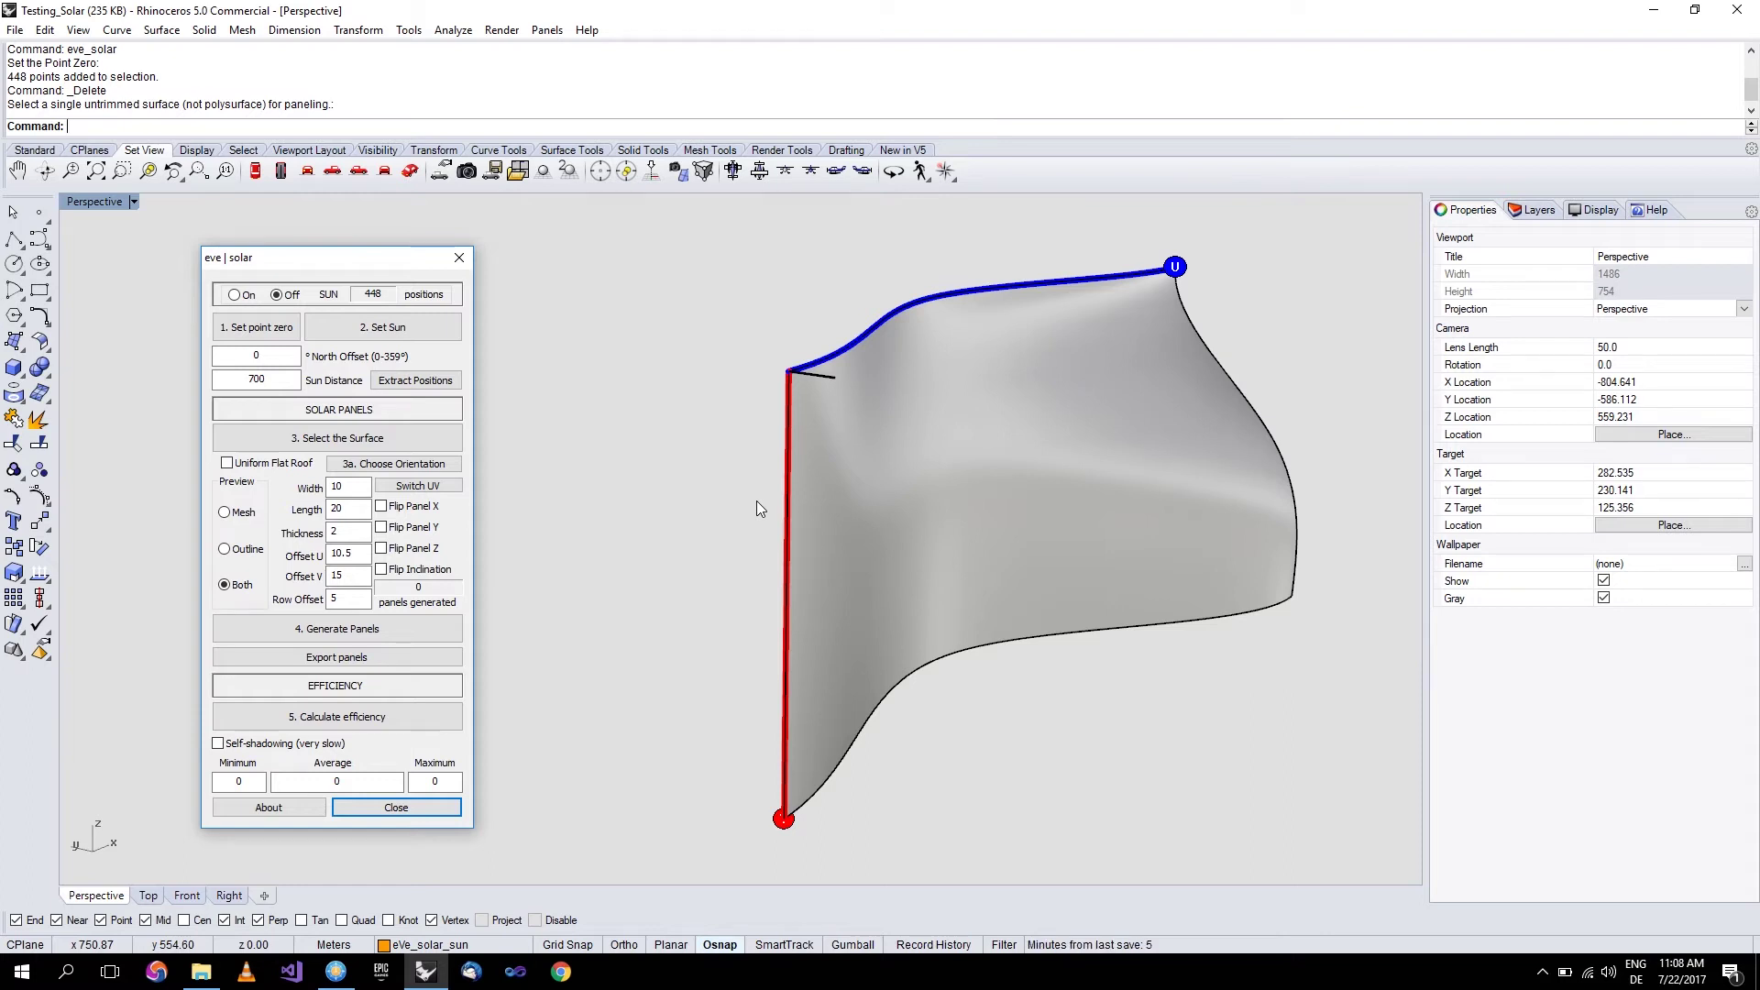
scroll(710, 449, "down", 2)
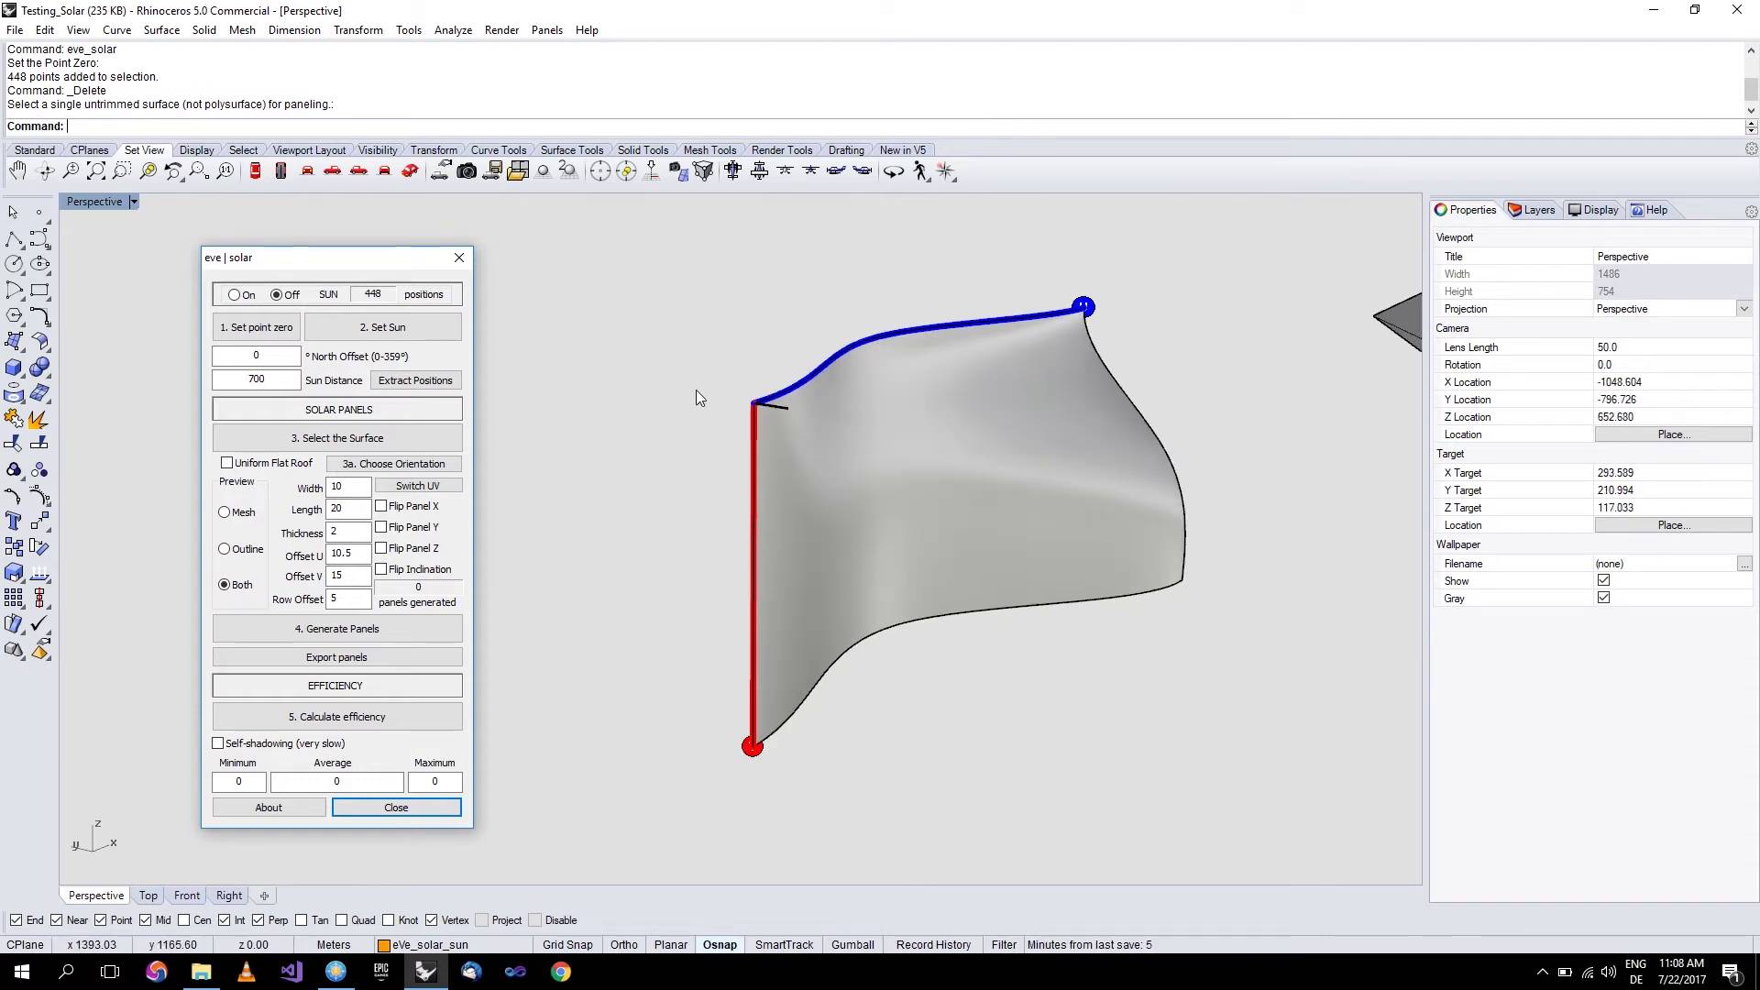
scroll(851, 536, "up", 2)
right_click_drag(851, 537, 766, 525)
scroll(766, 525, "down", 2)
scroll(766, 525, "up", 2)
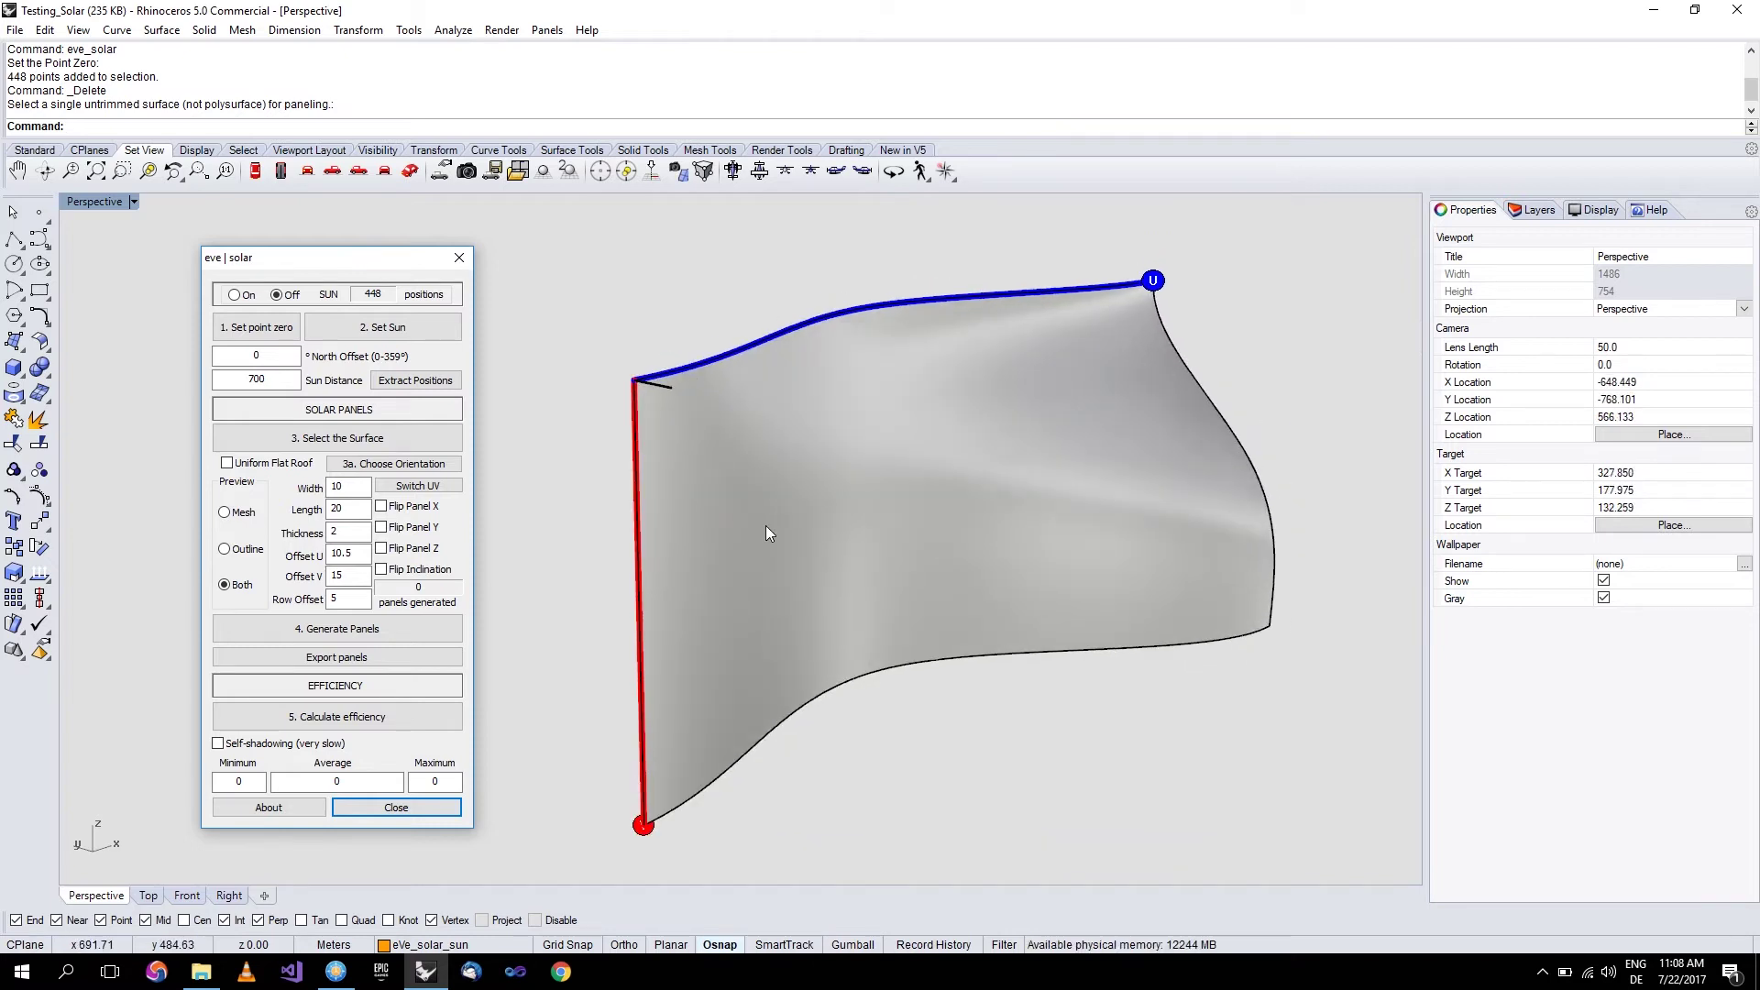
scroll(761, 494, "down", 2)
scroll(688, 490, "up", 5)
scroll(642, 466, "down", 2)
scroll(642, 465, "up", 3)
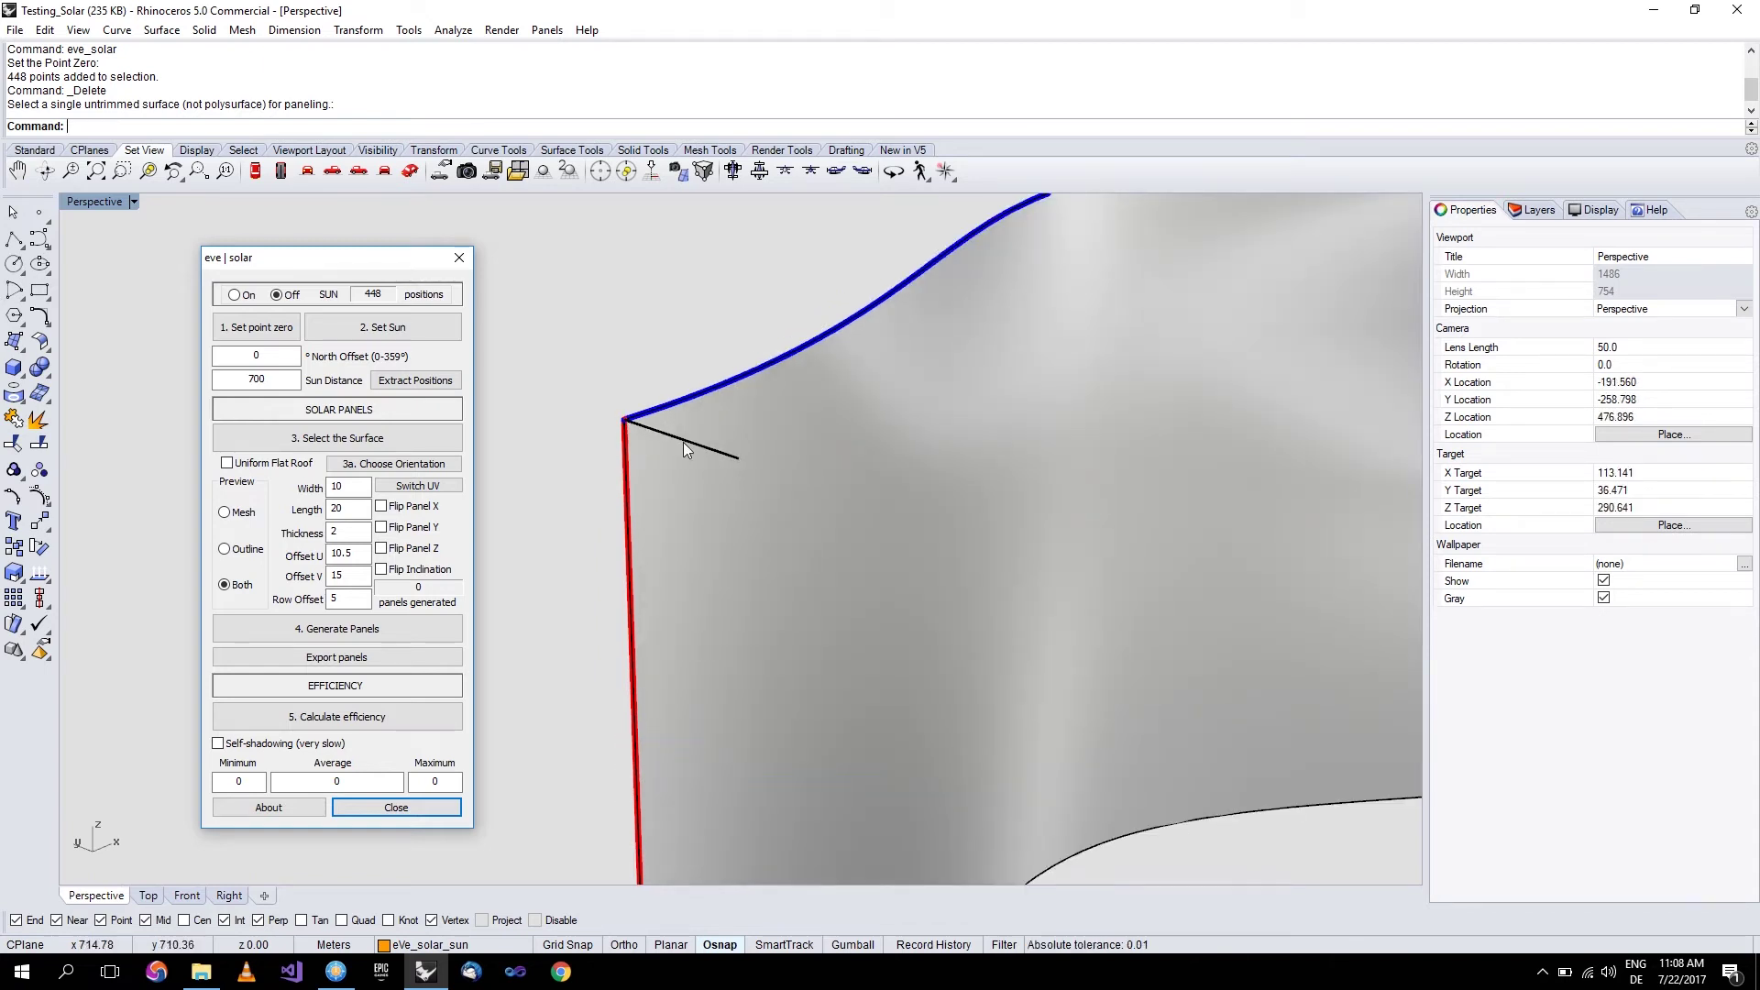
scroll(743, 463, "down", 2)
scroll(921, 548, "up", 1)
Check the curved surface's direction with the Dir command and reselect it as the surface for the solar panels.
left_click(920, 548)
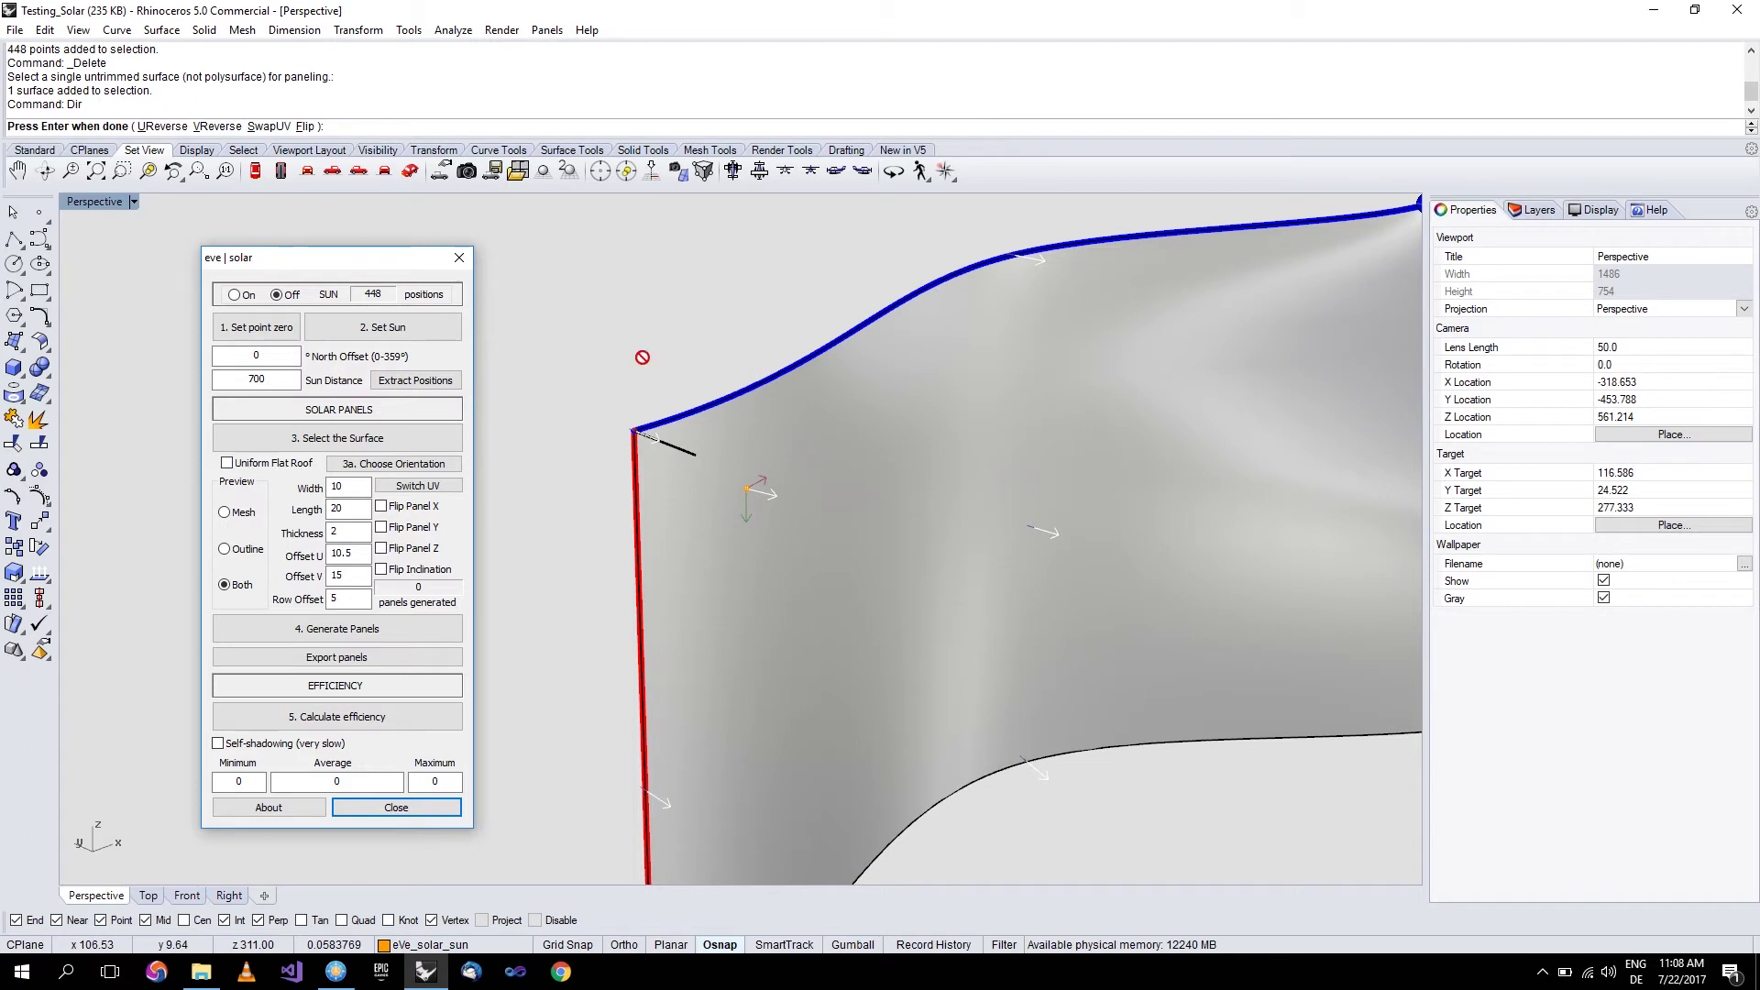
key("Return")
left_click(418, 440)
left_click(746, 580)
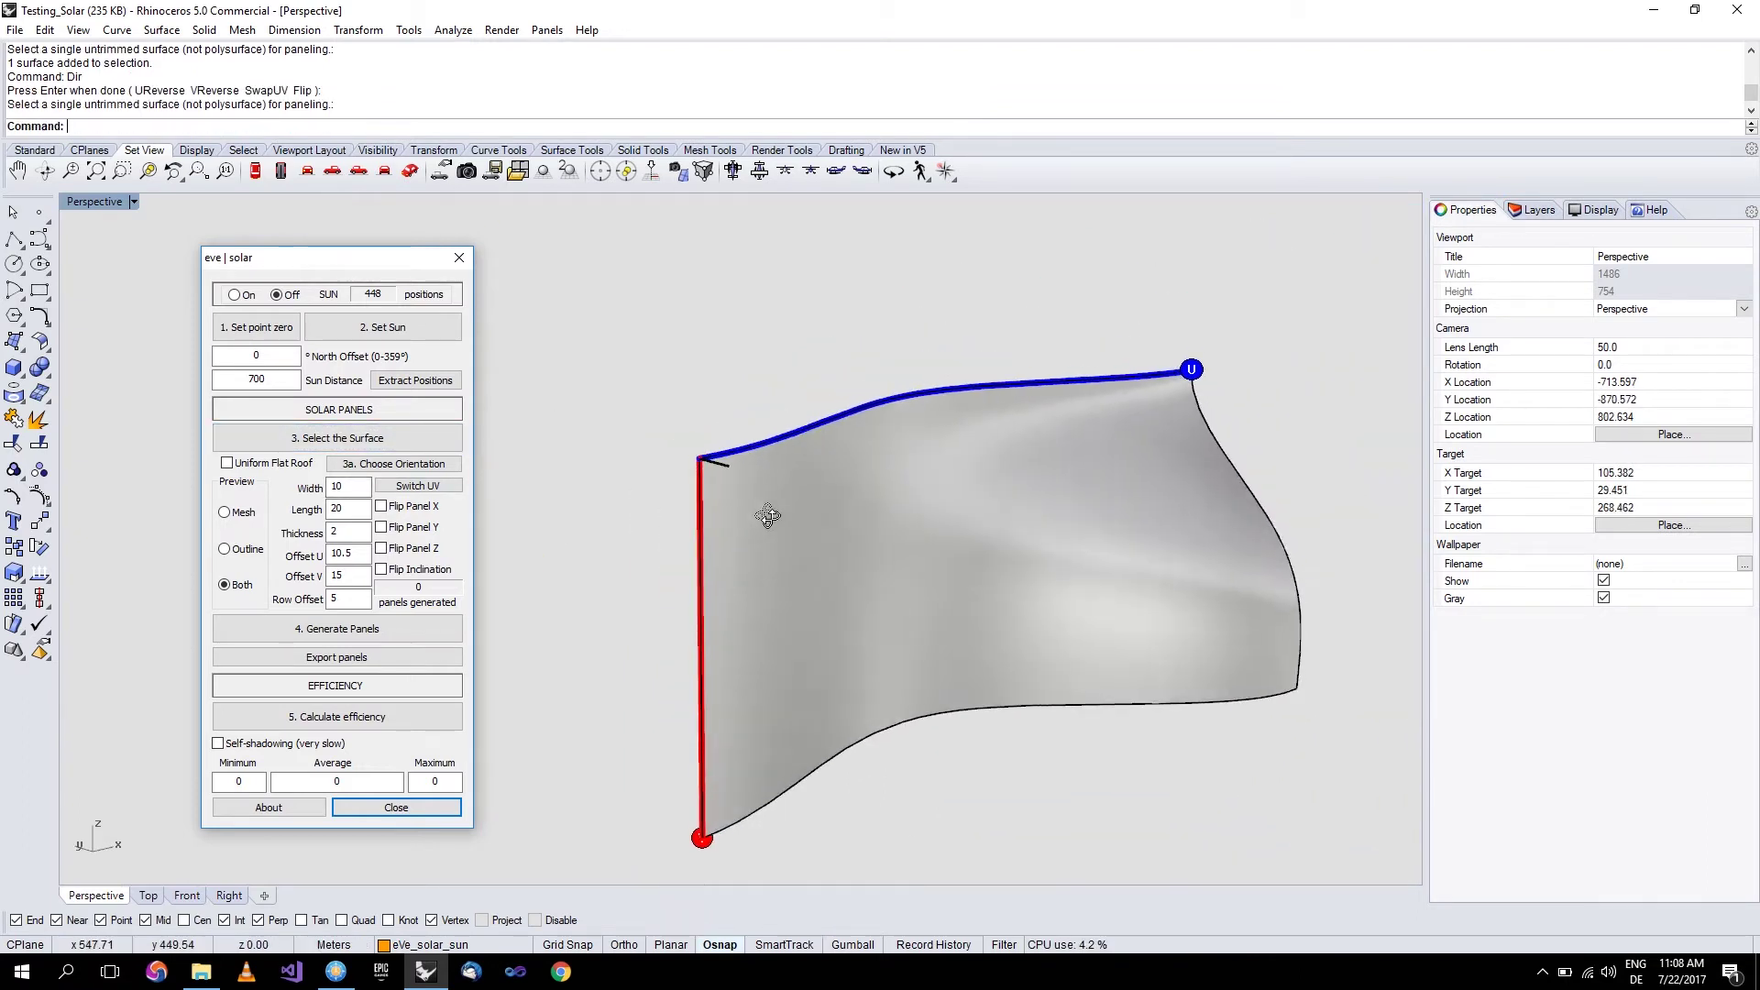
Generate the solar panels across the curved surface with the current panel dimensions and offsets.
left_click(363, 464)
scroll(642, 500, "down", 4)
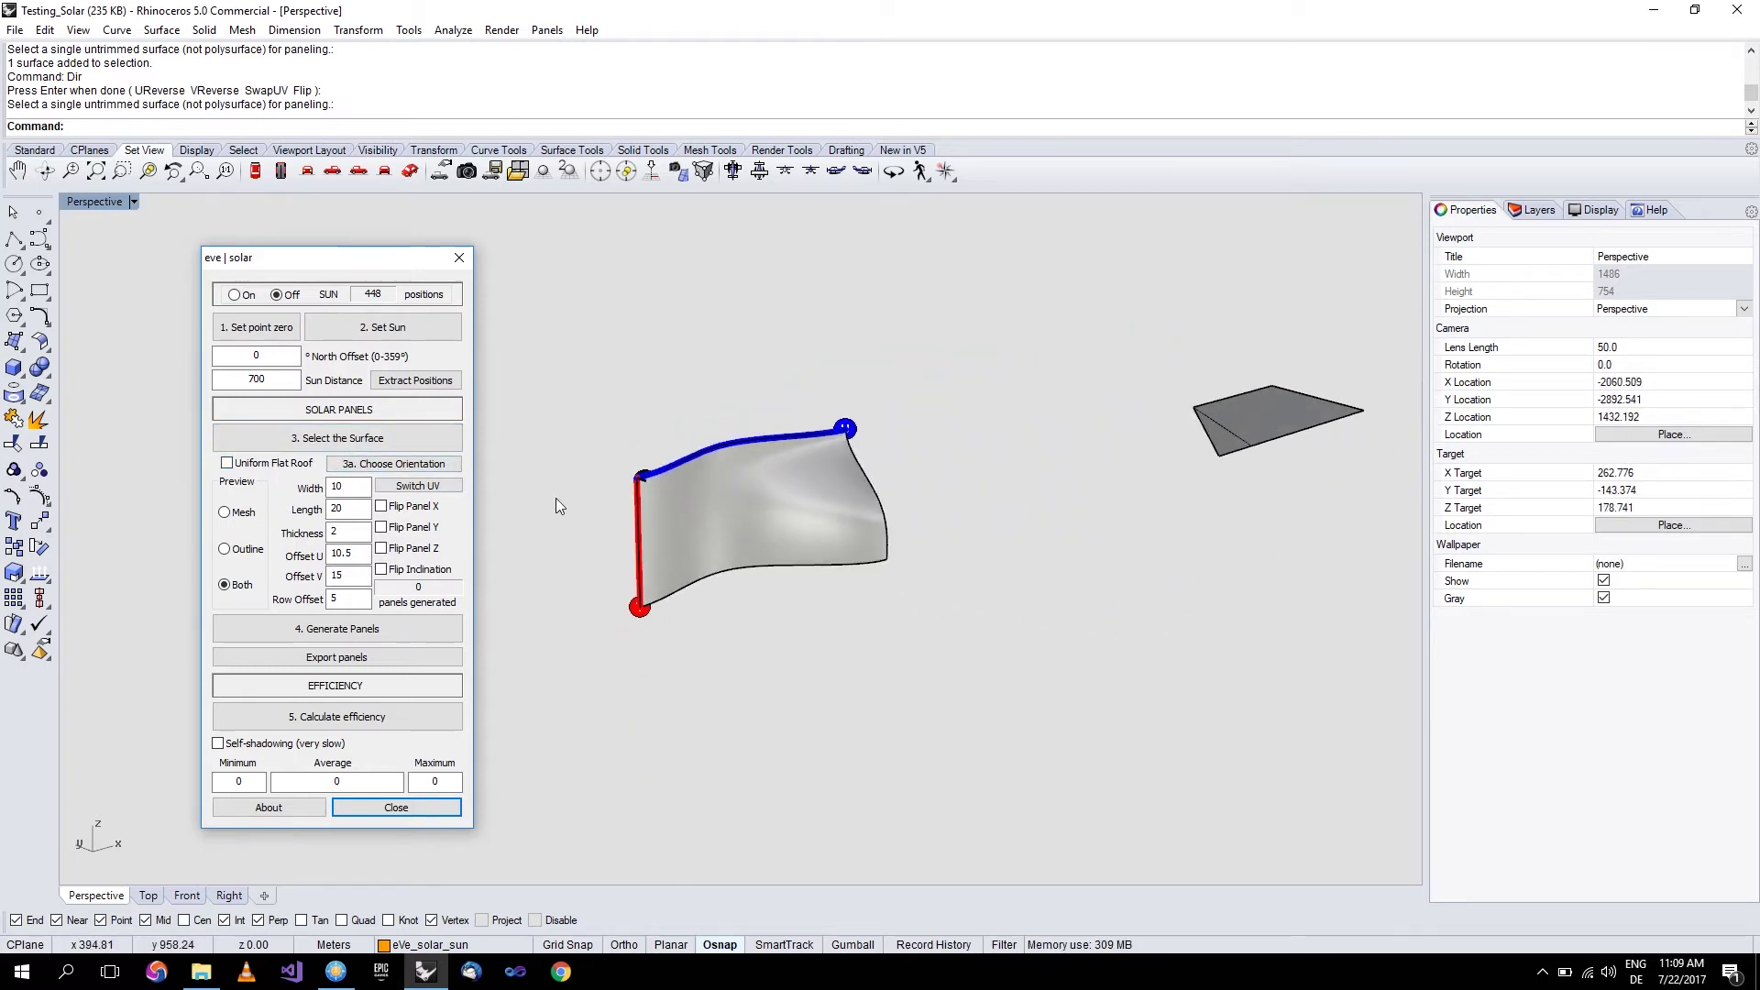
scroll(691, 497, "up", 3)
scroll(802, 541, "down", 1)
scroll(803, 548, "up", 3)
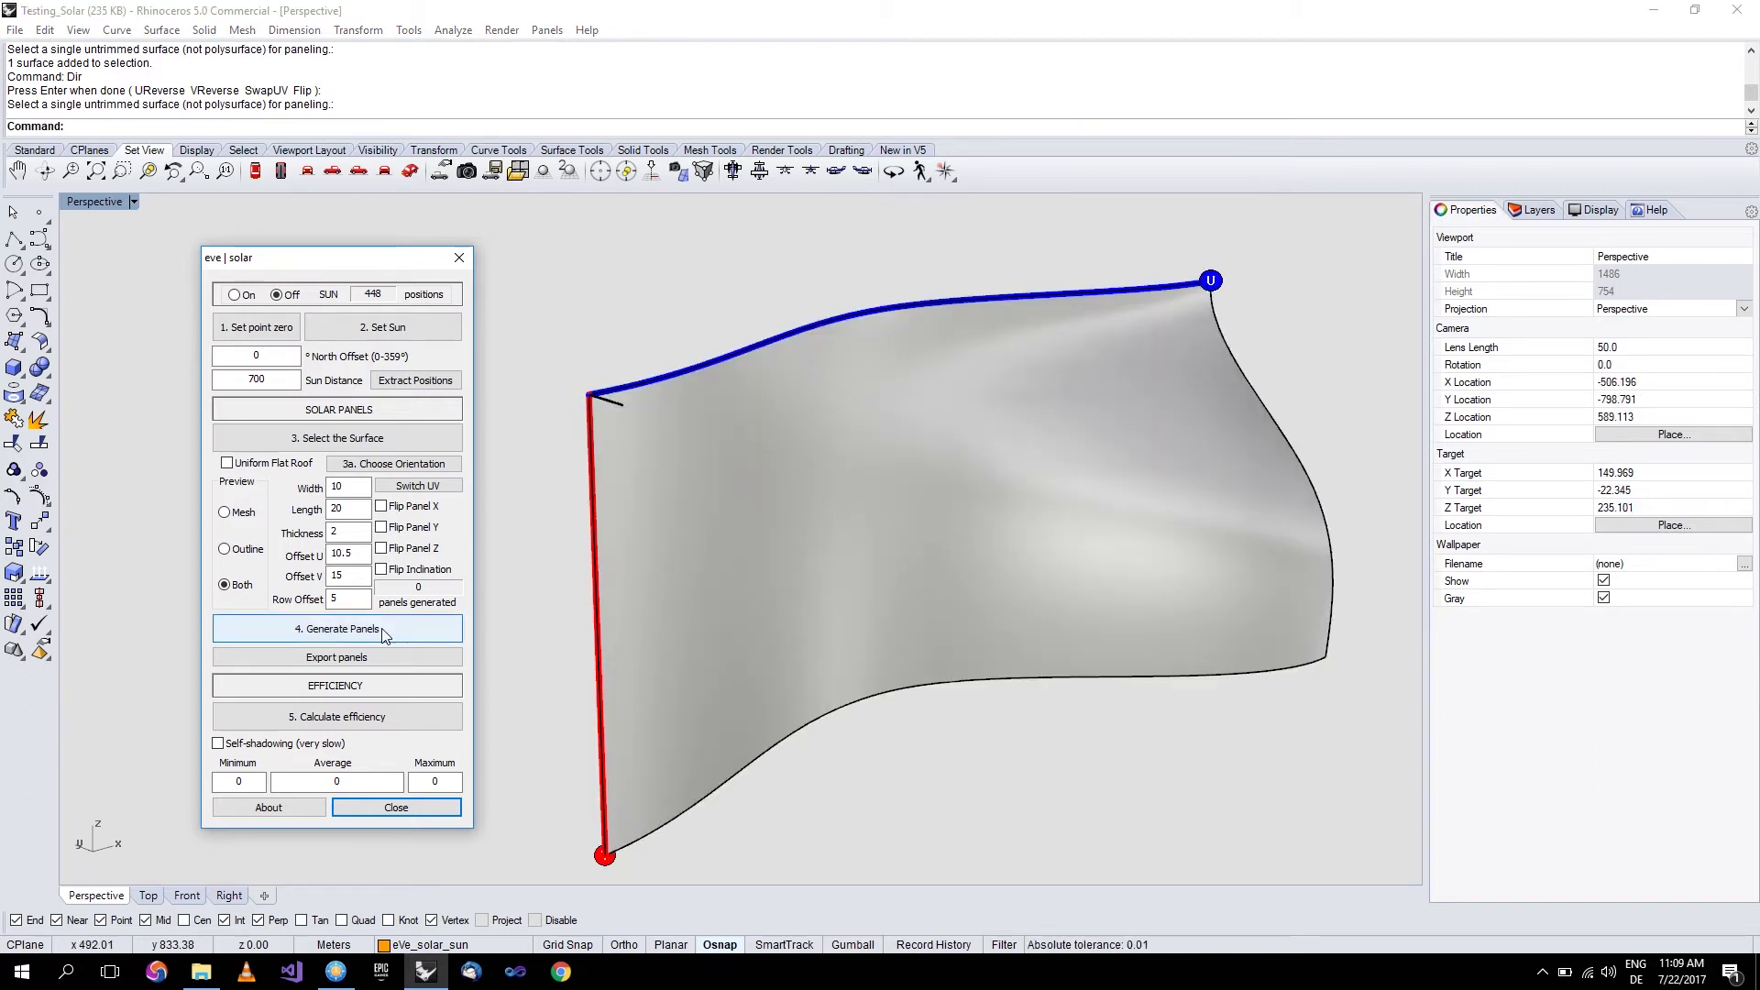
left_click(385, 631)
scroll(728, 521, "down", 4)
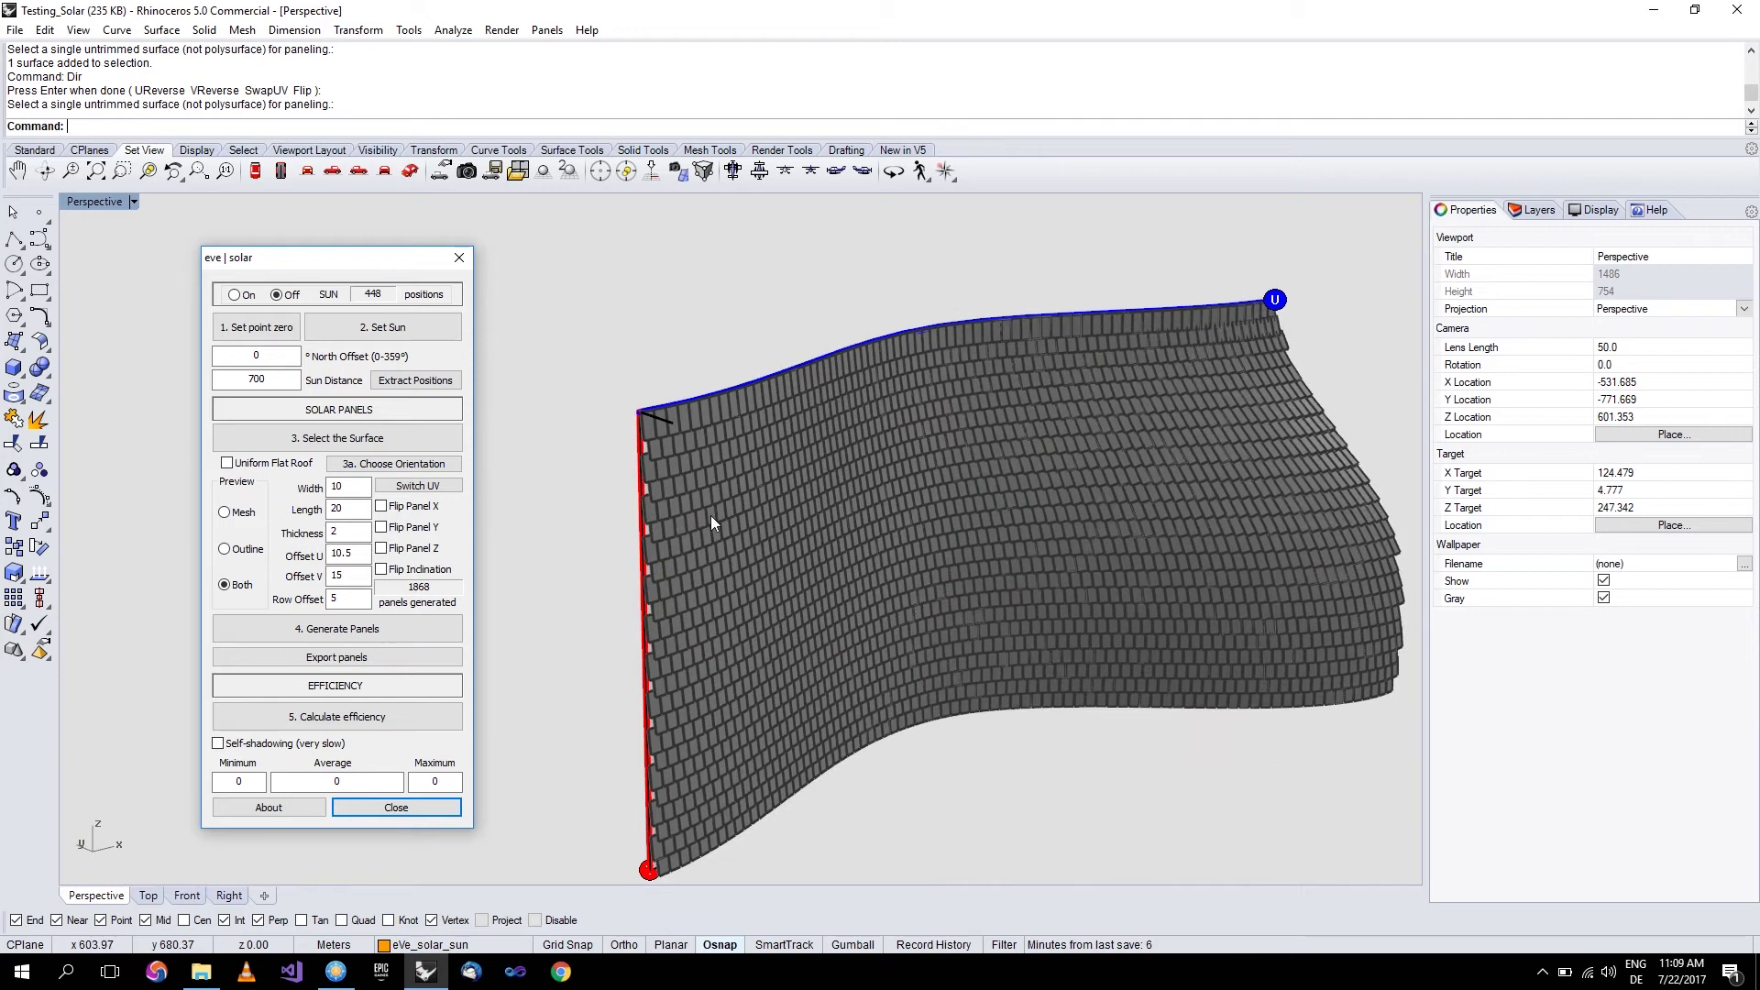
Examine the spacing, overlap and row offset of the generated panels at the surface's corner.
left_click(338, 597)
type("5")
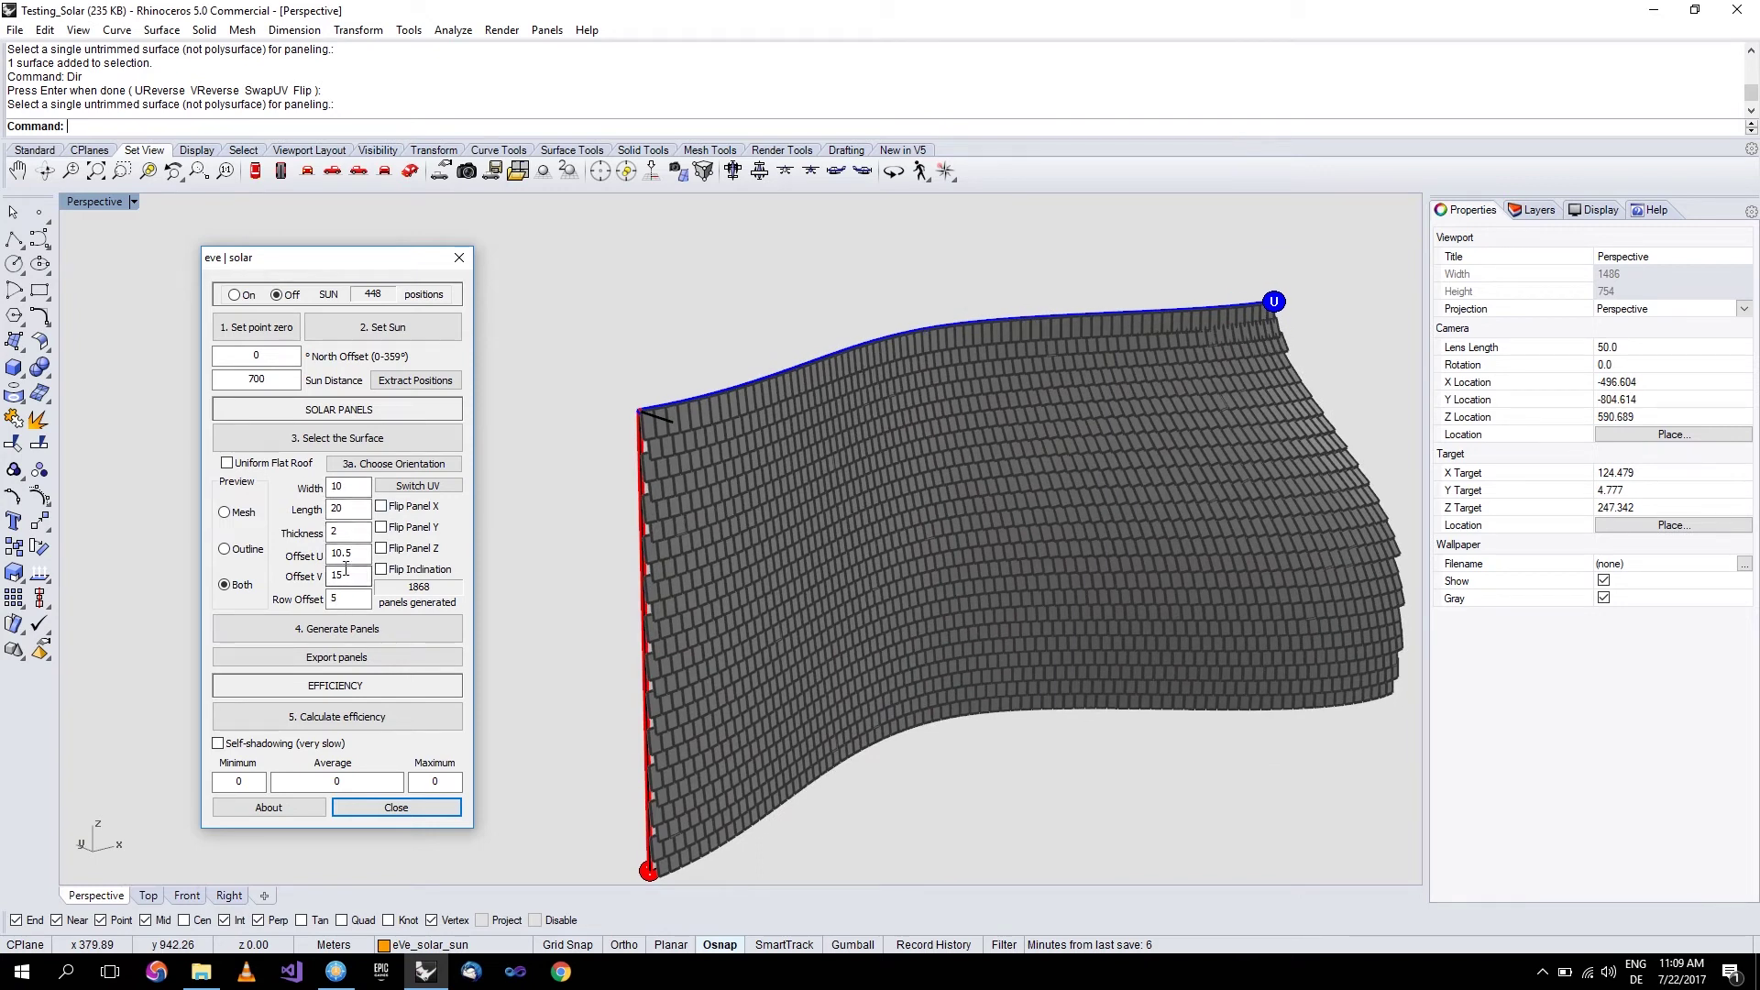
scroll(651, 404, "up", 8)
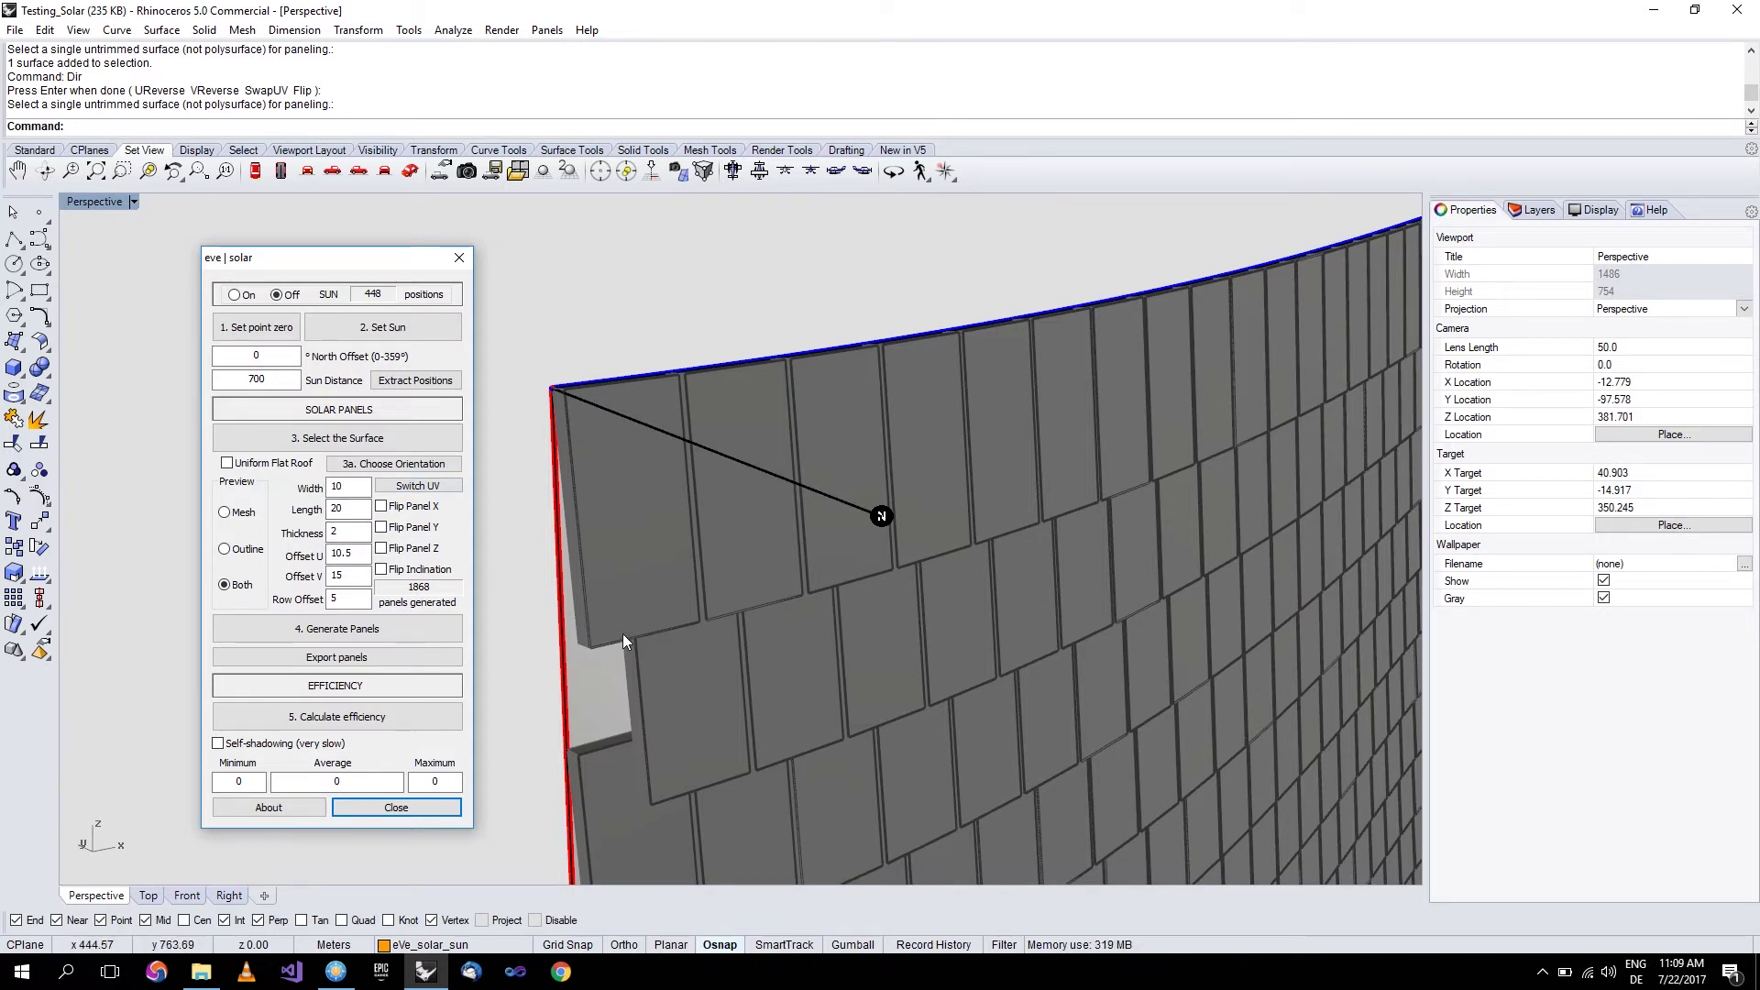
scroll(623, 634, "down", 1)
scroll(629, 629, "up", 8)
scroll(630, 630, "down", 5)
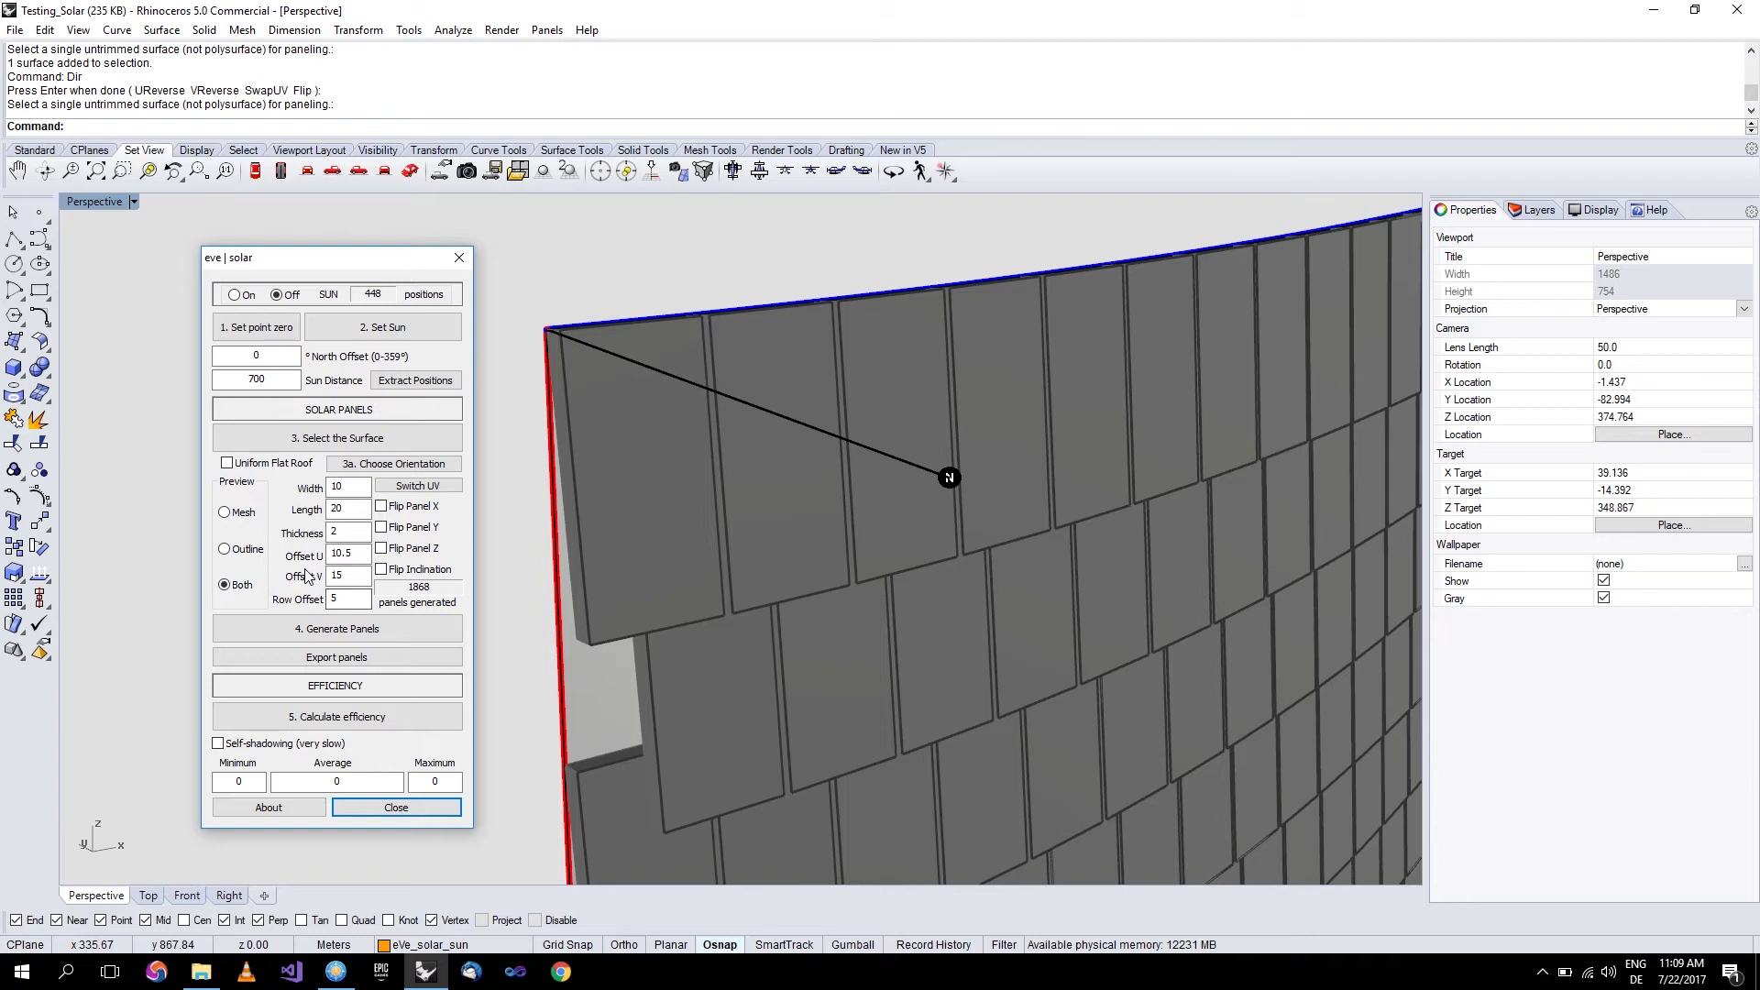
right_click_drag(625, 632, 616, 623)
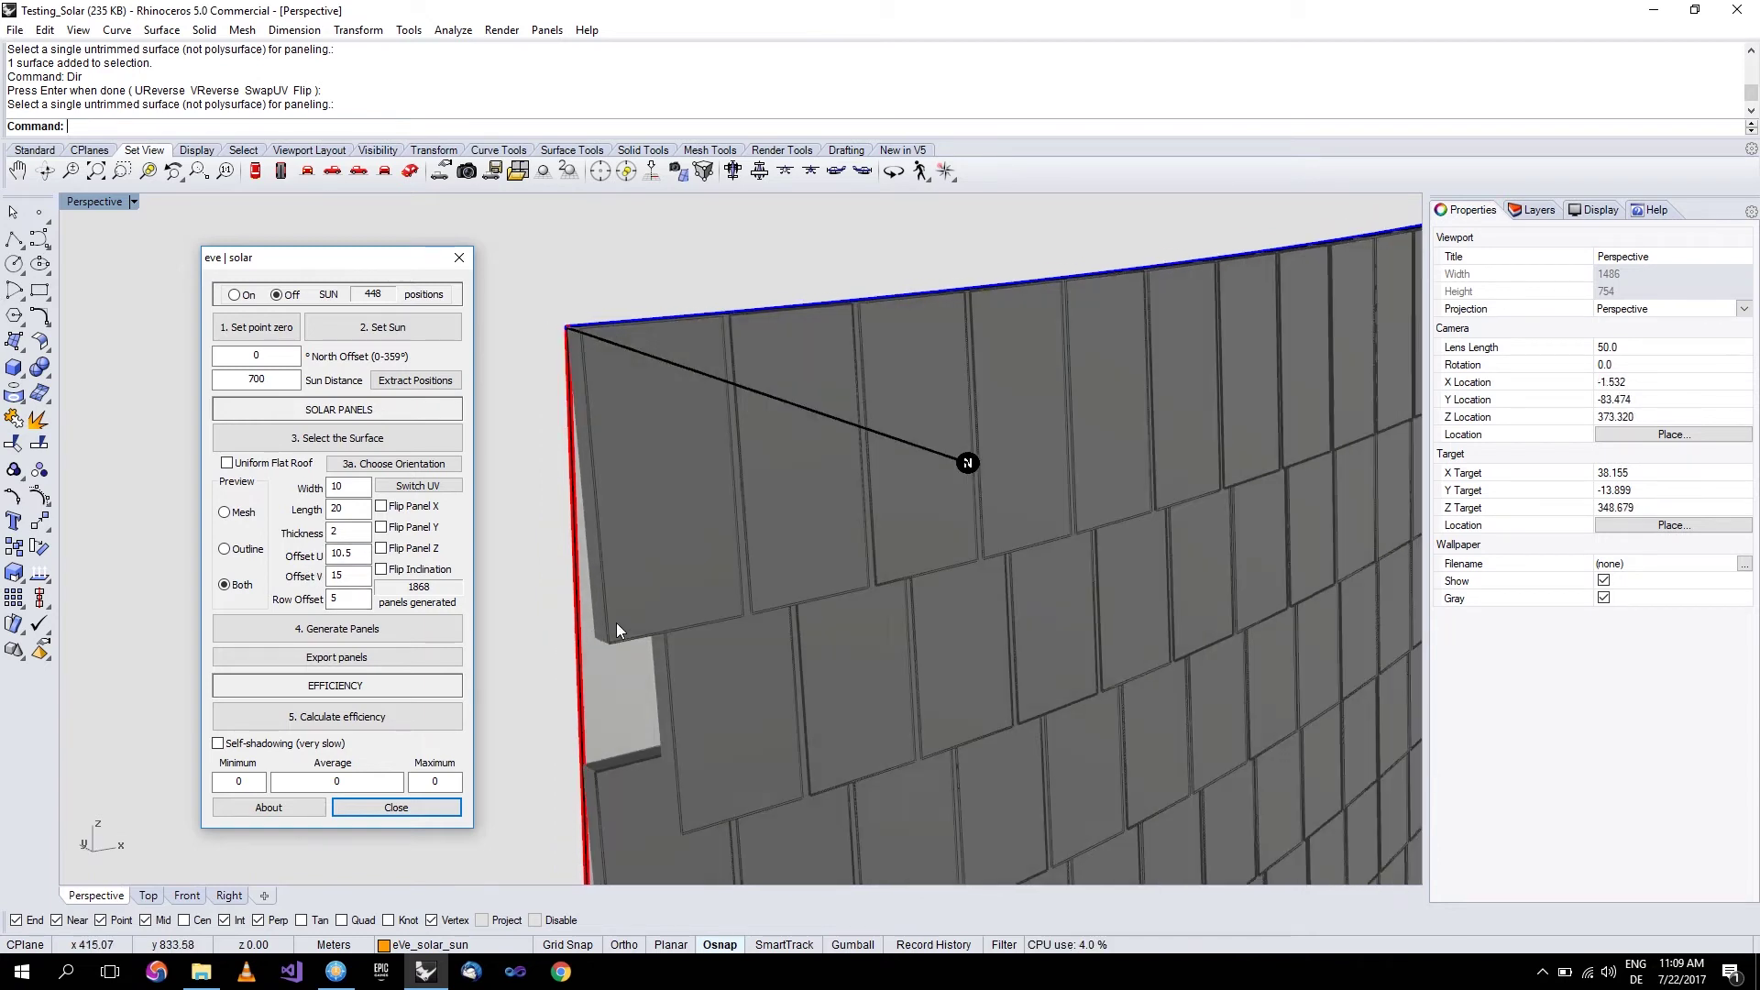
double_click(339, 487)
Try an Offset U of 12 on the generated panels, and restore it to 10.5 with the panels regenerated.
left_click_drag(362, 553, 342, 553)
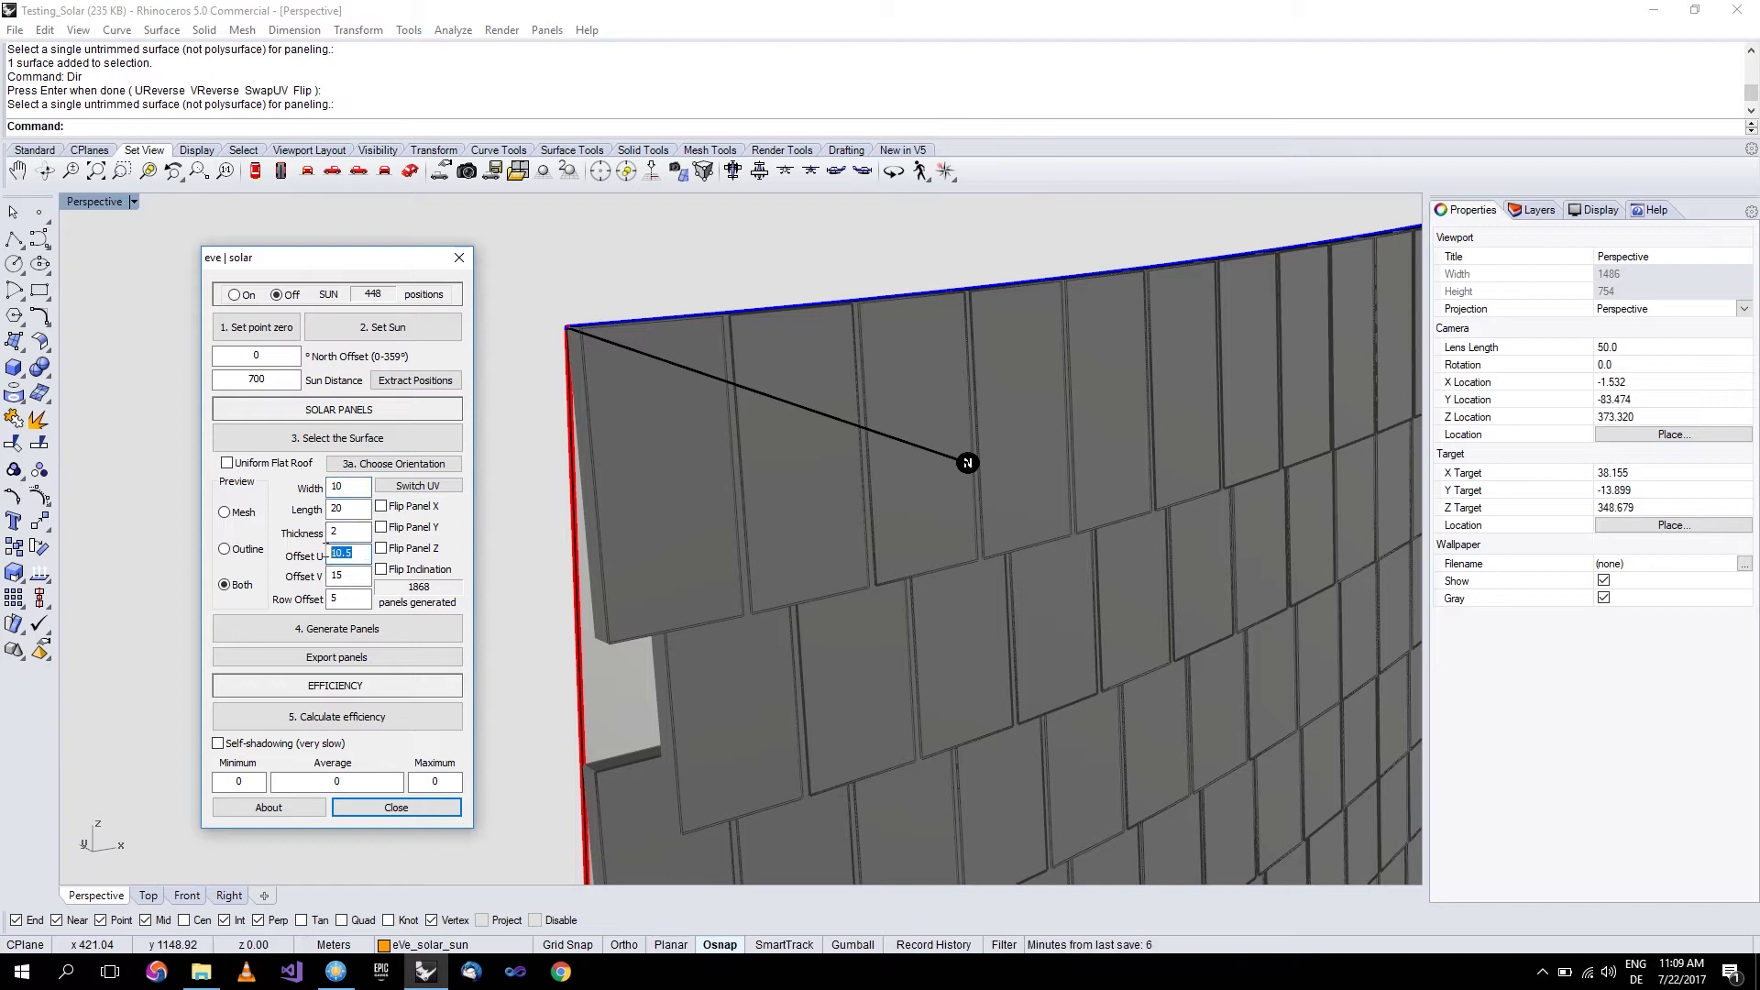
scroll(755, 610, "up", 3)
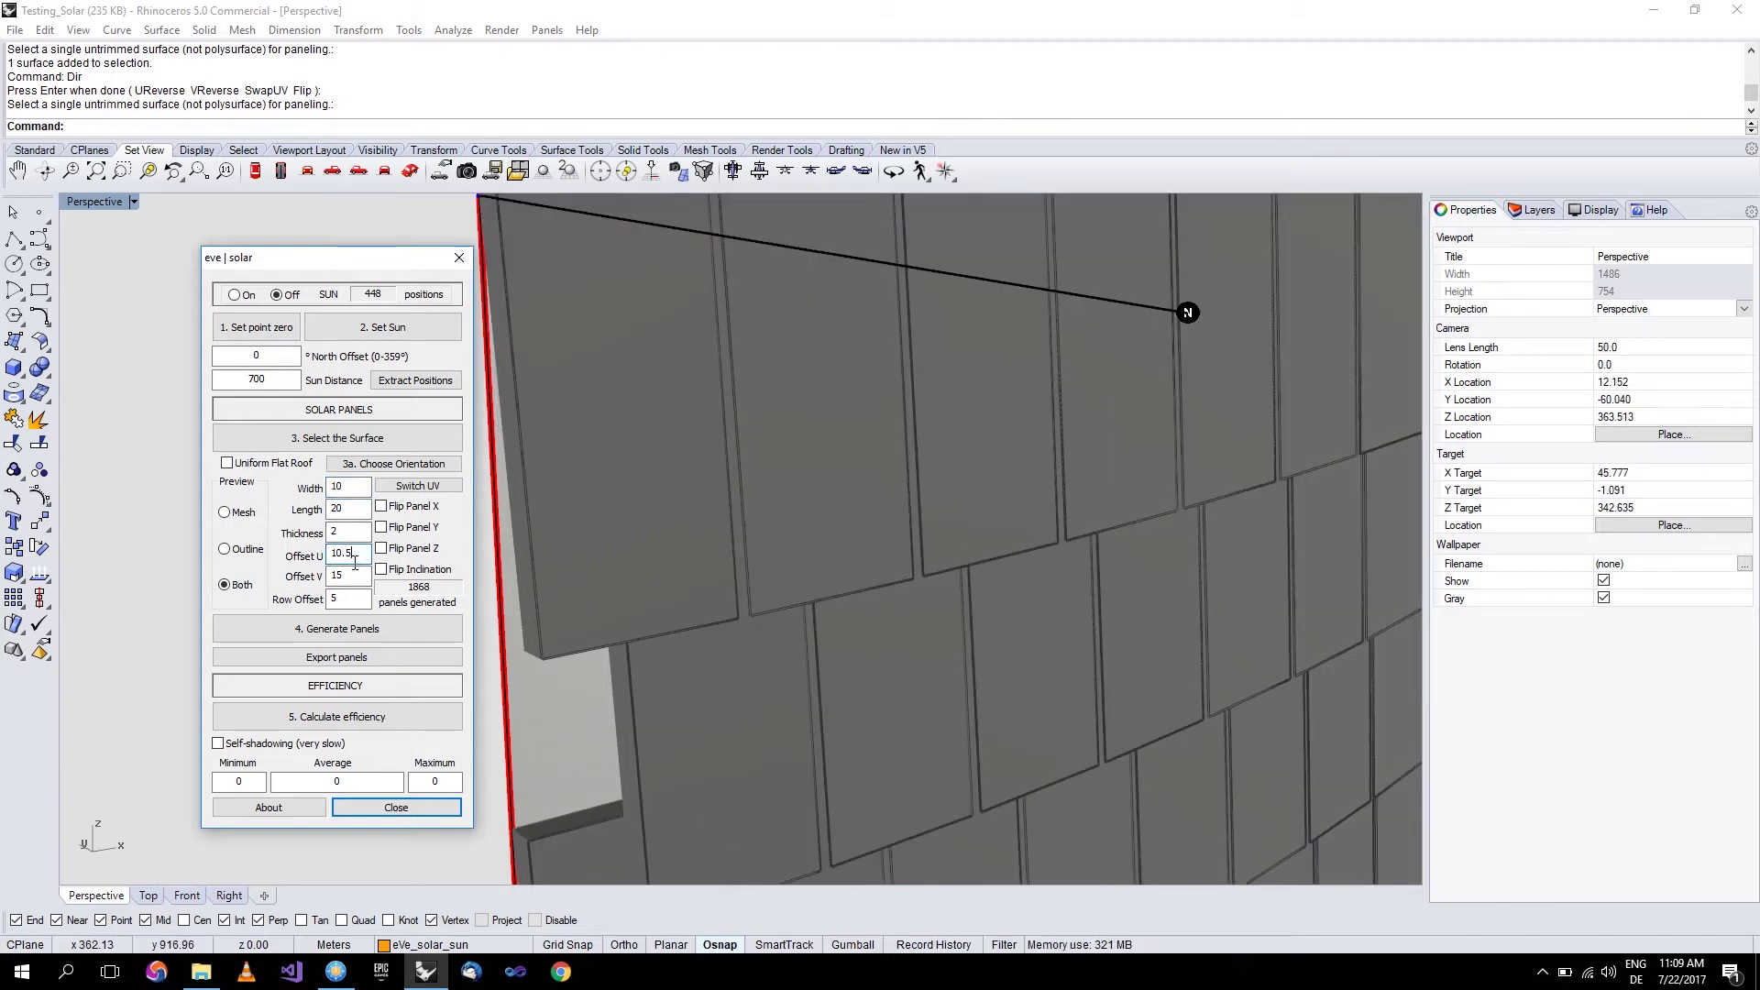
type("12")
left_click(363, 629)
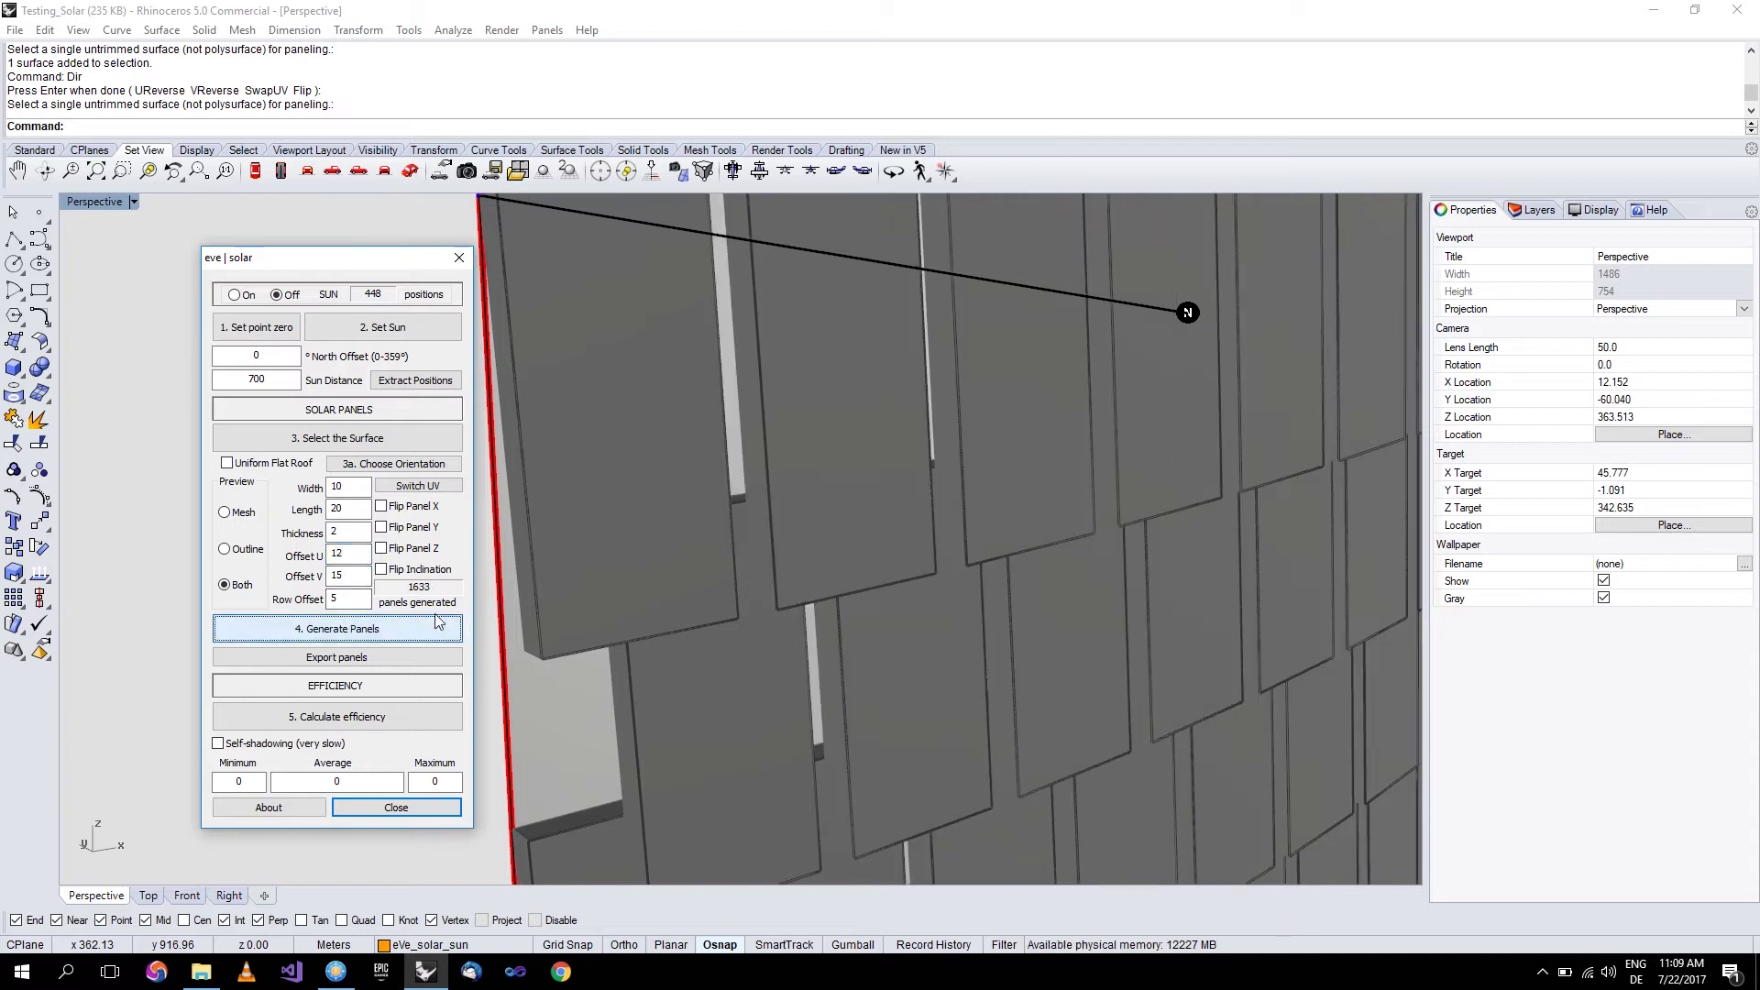
left_click(361, 557)
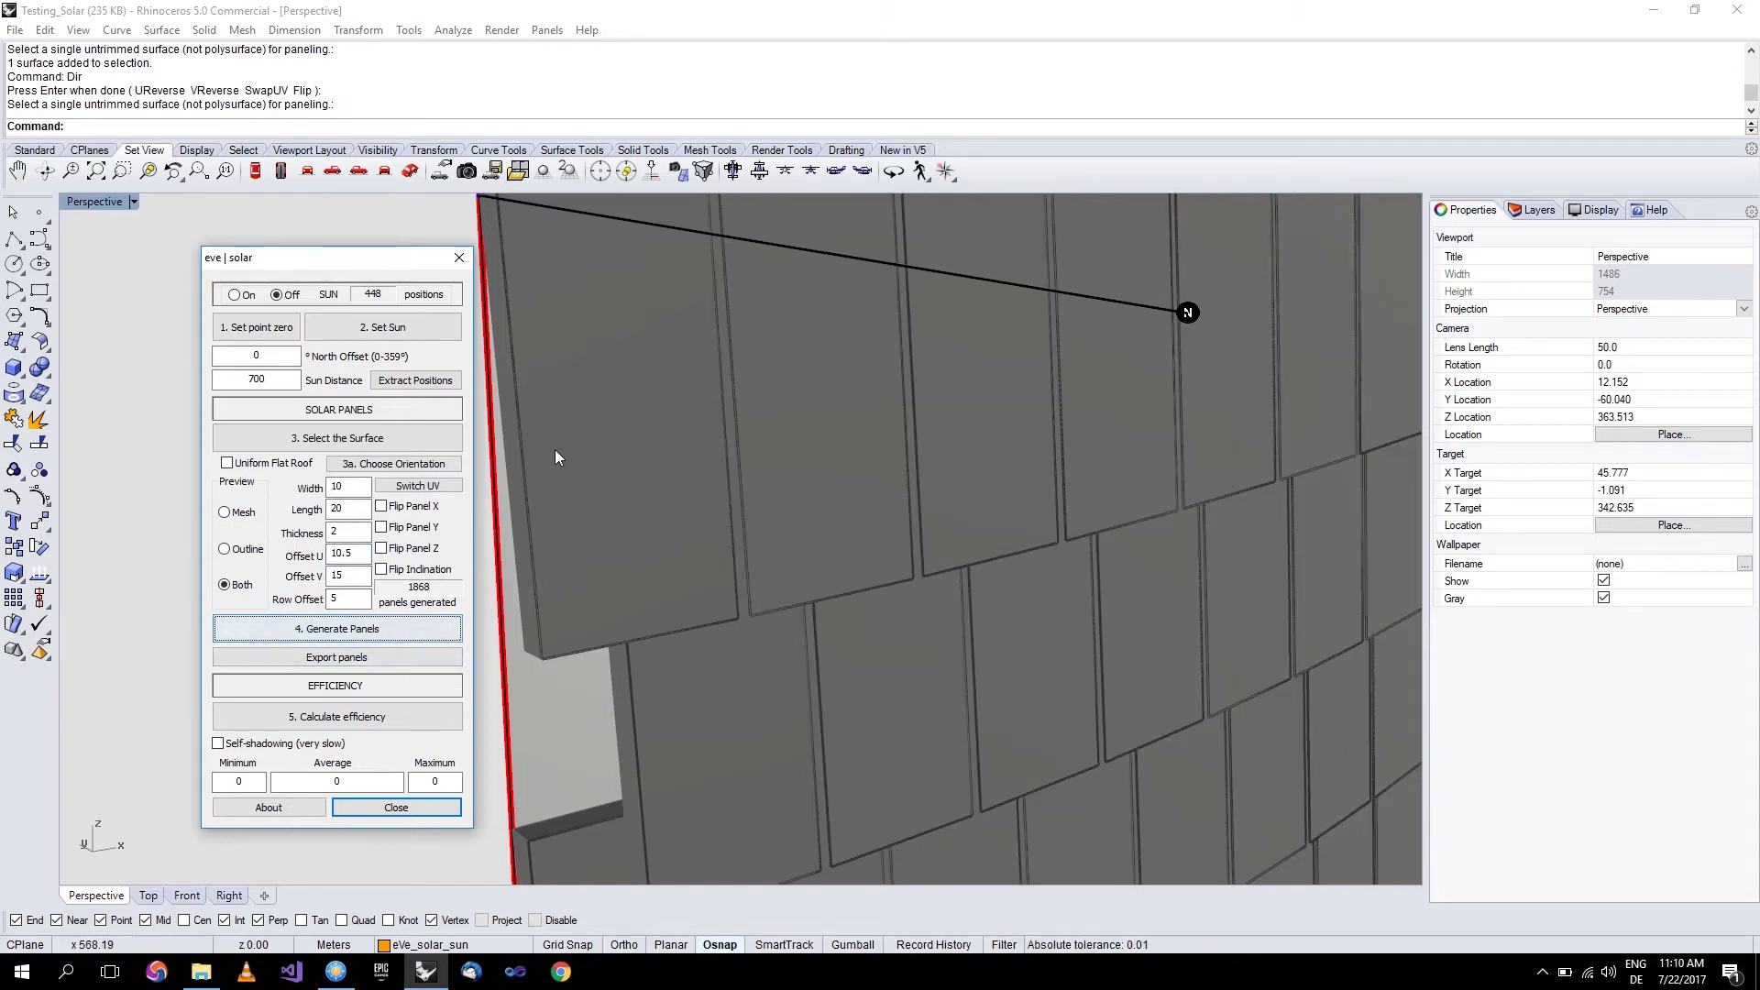
scroll(554, 451, "down", 4)
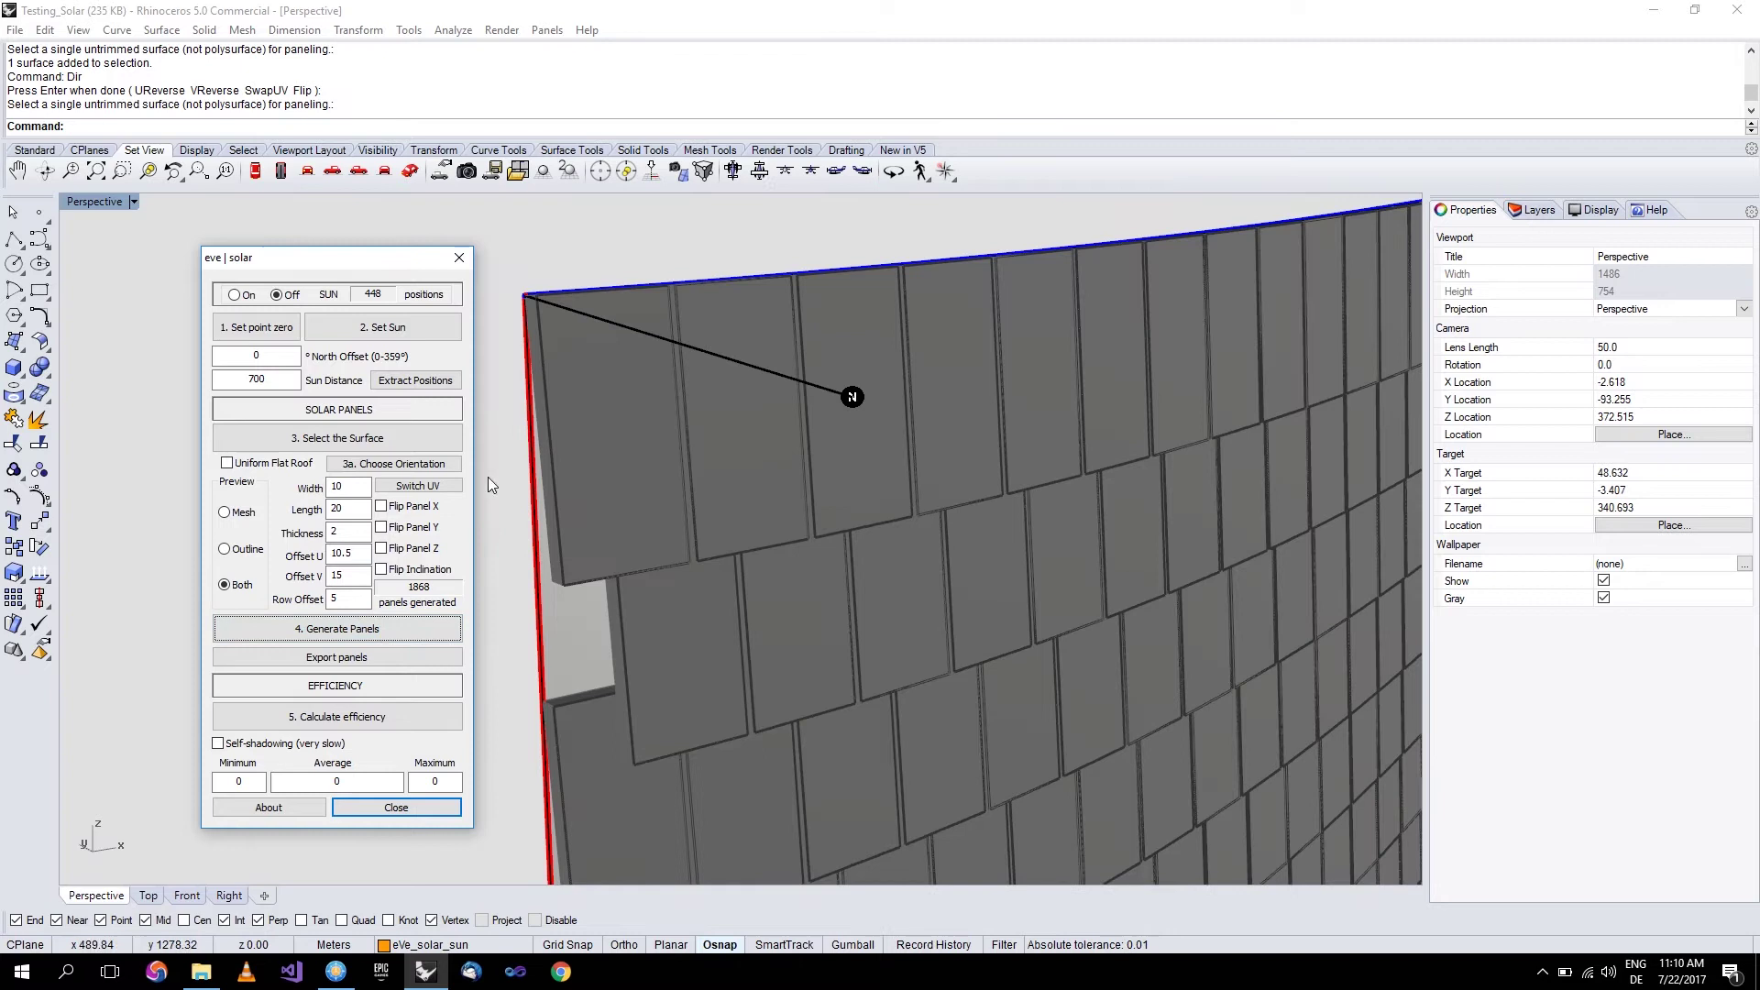
Compare the Mesh, Outline and Both previews of the panels, and leave the preview set to Outline.
double_click(346, 576)
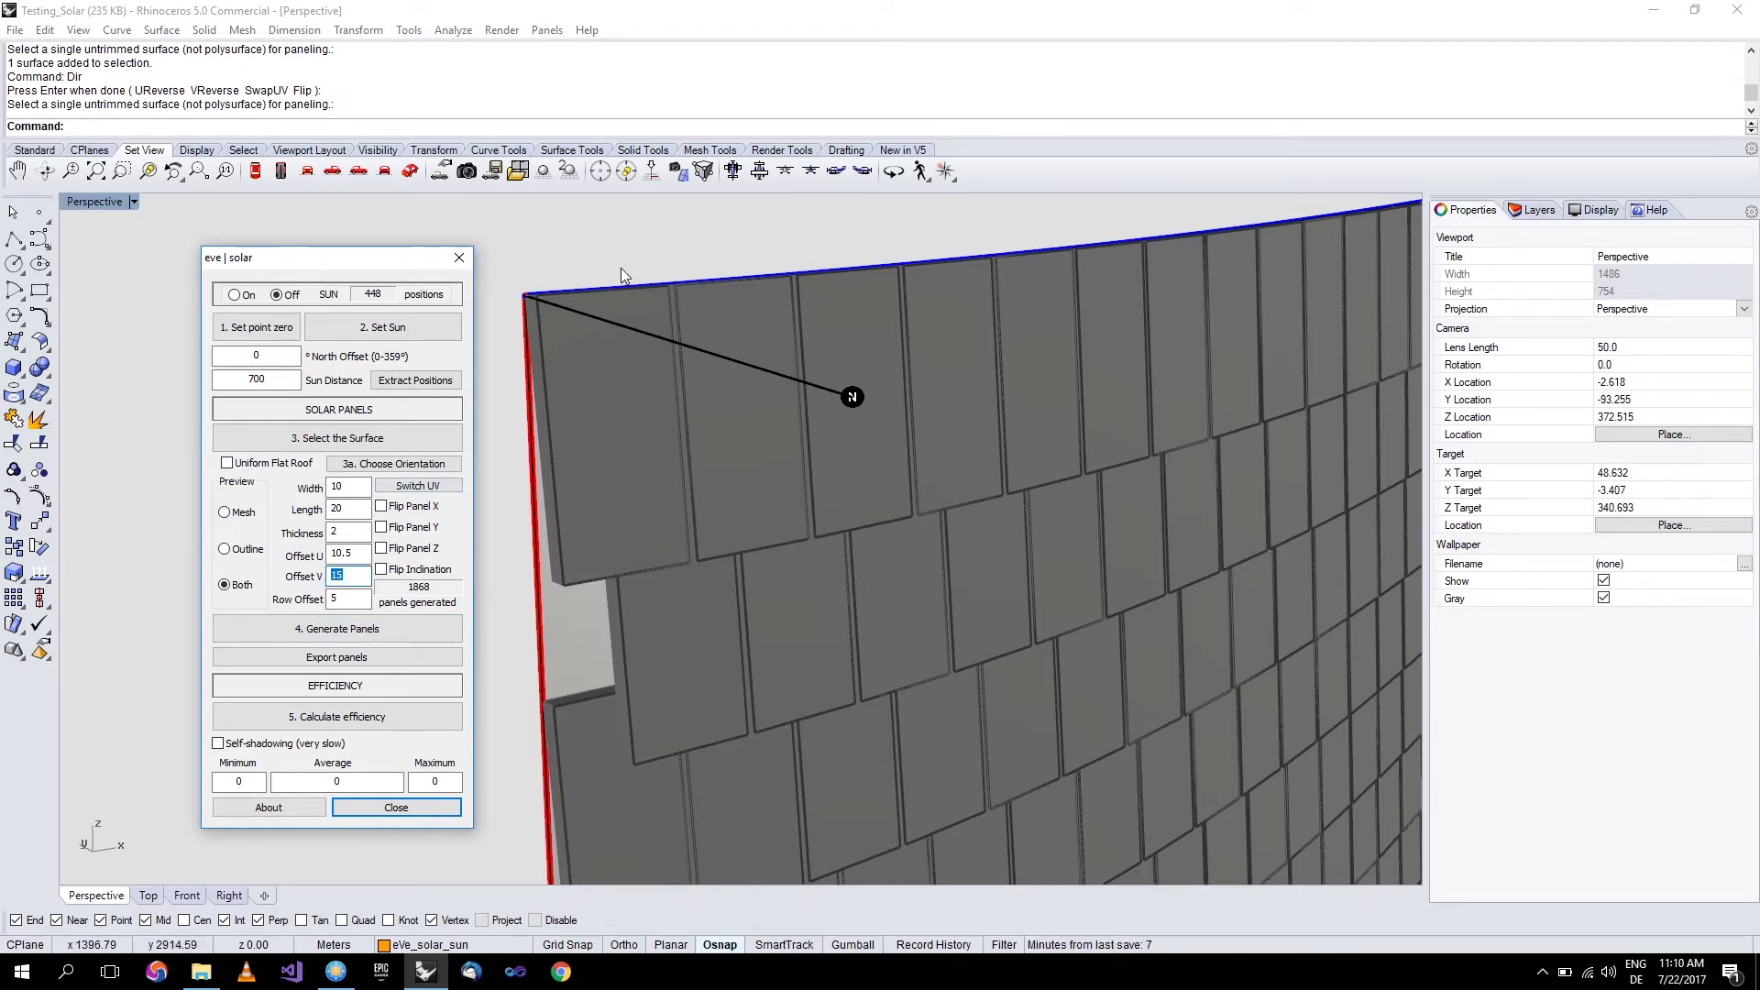
scroll(715, 569, "up", 4)
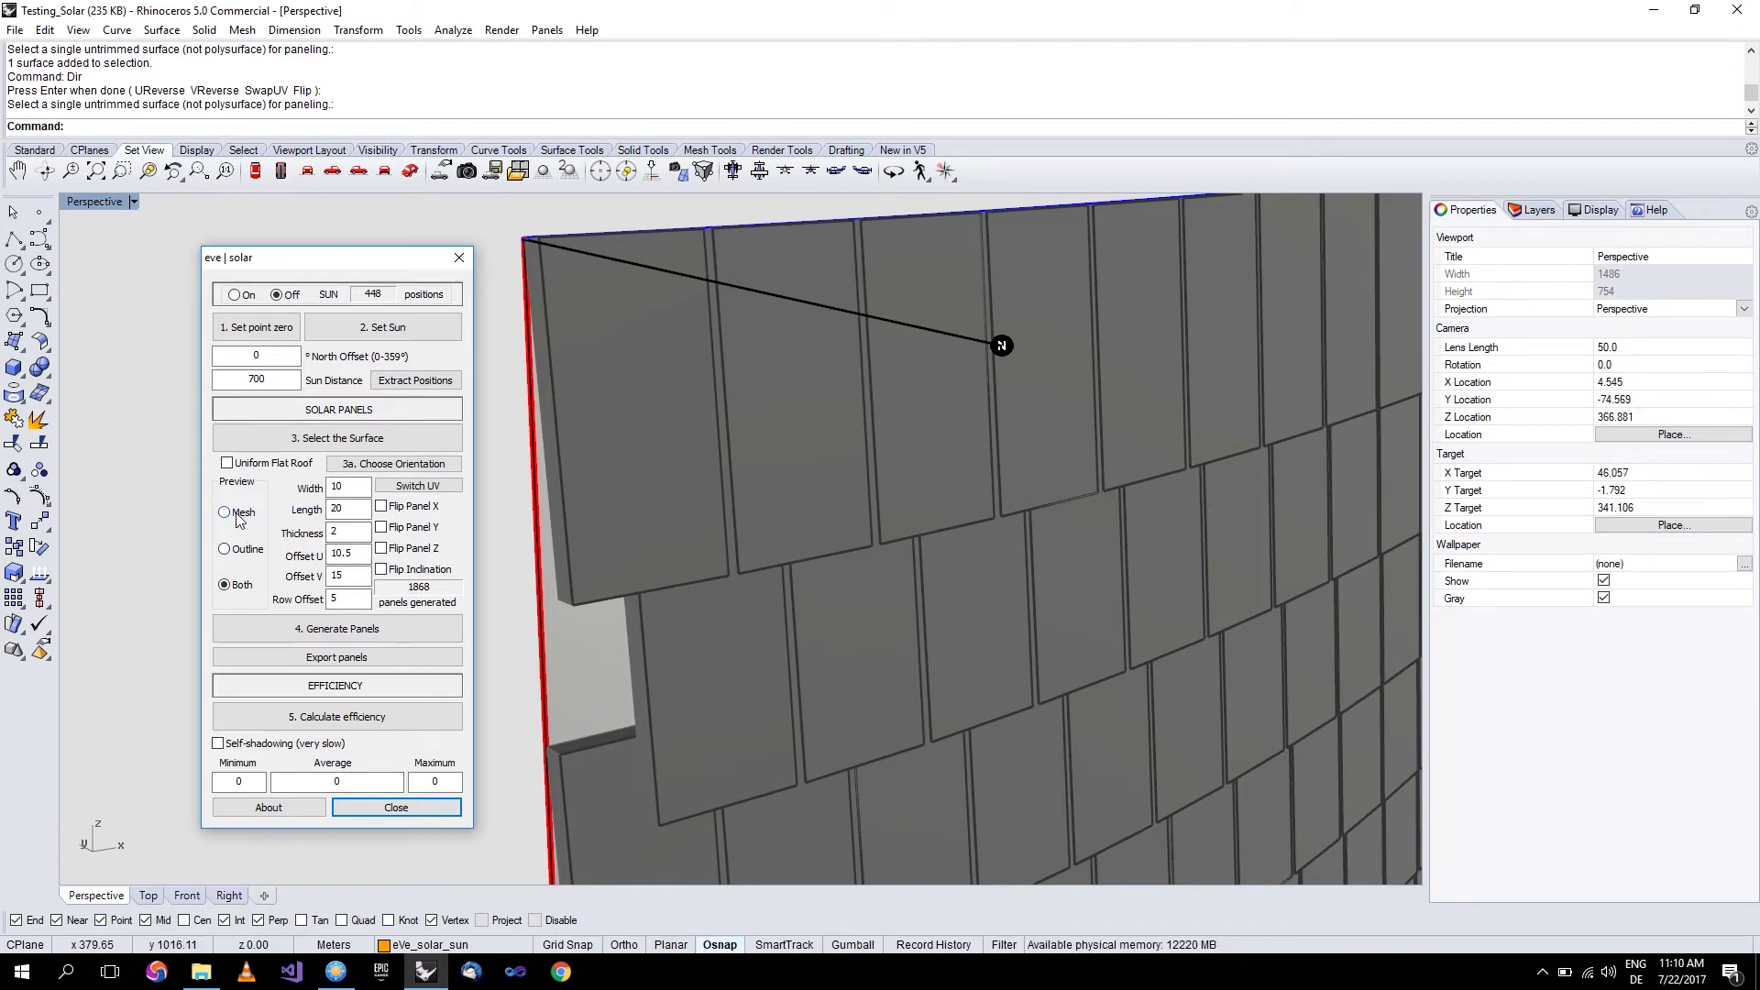
left_click(238, 515)
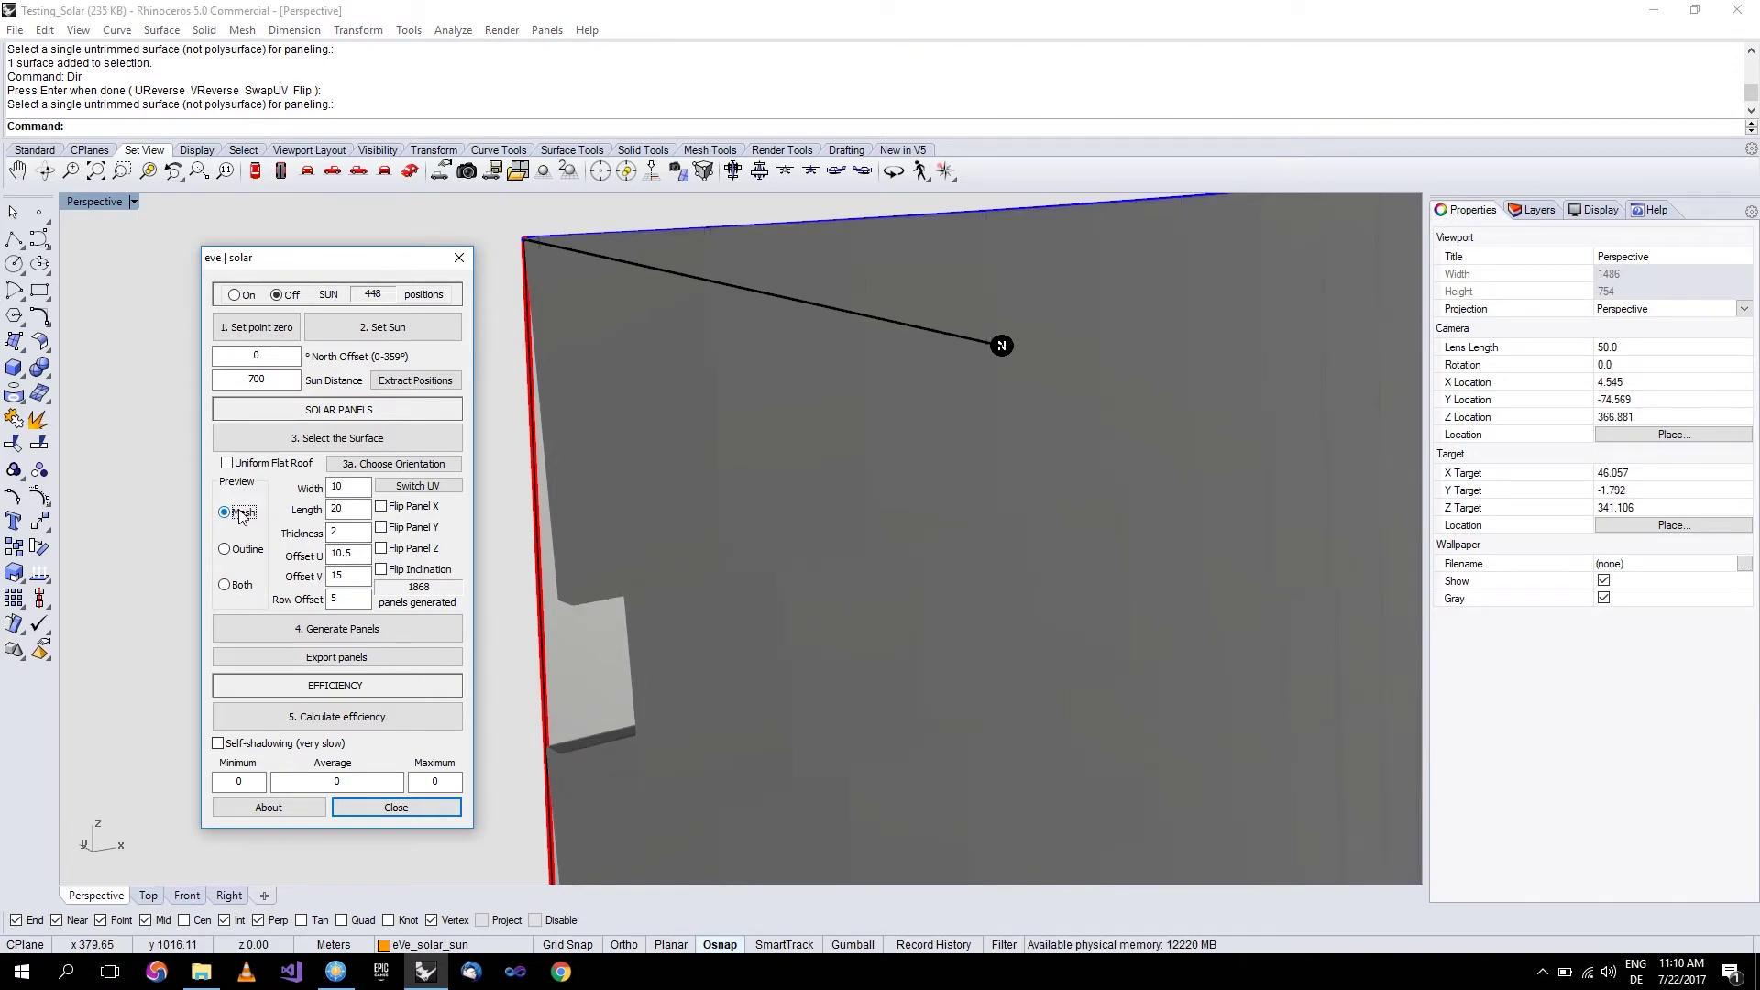
left_click(237, 551)
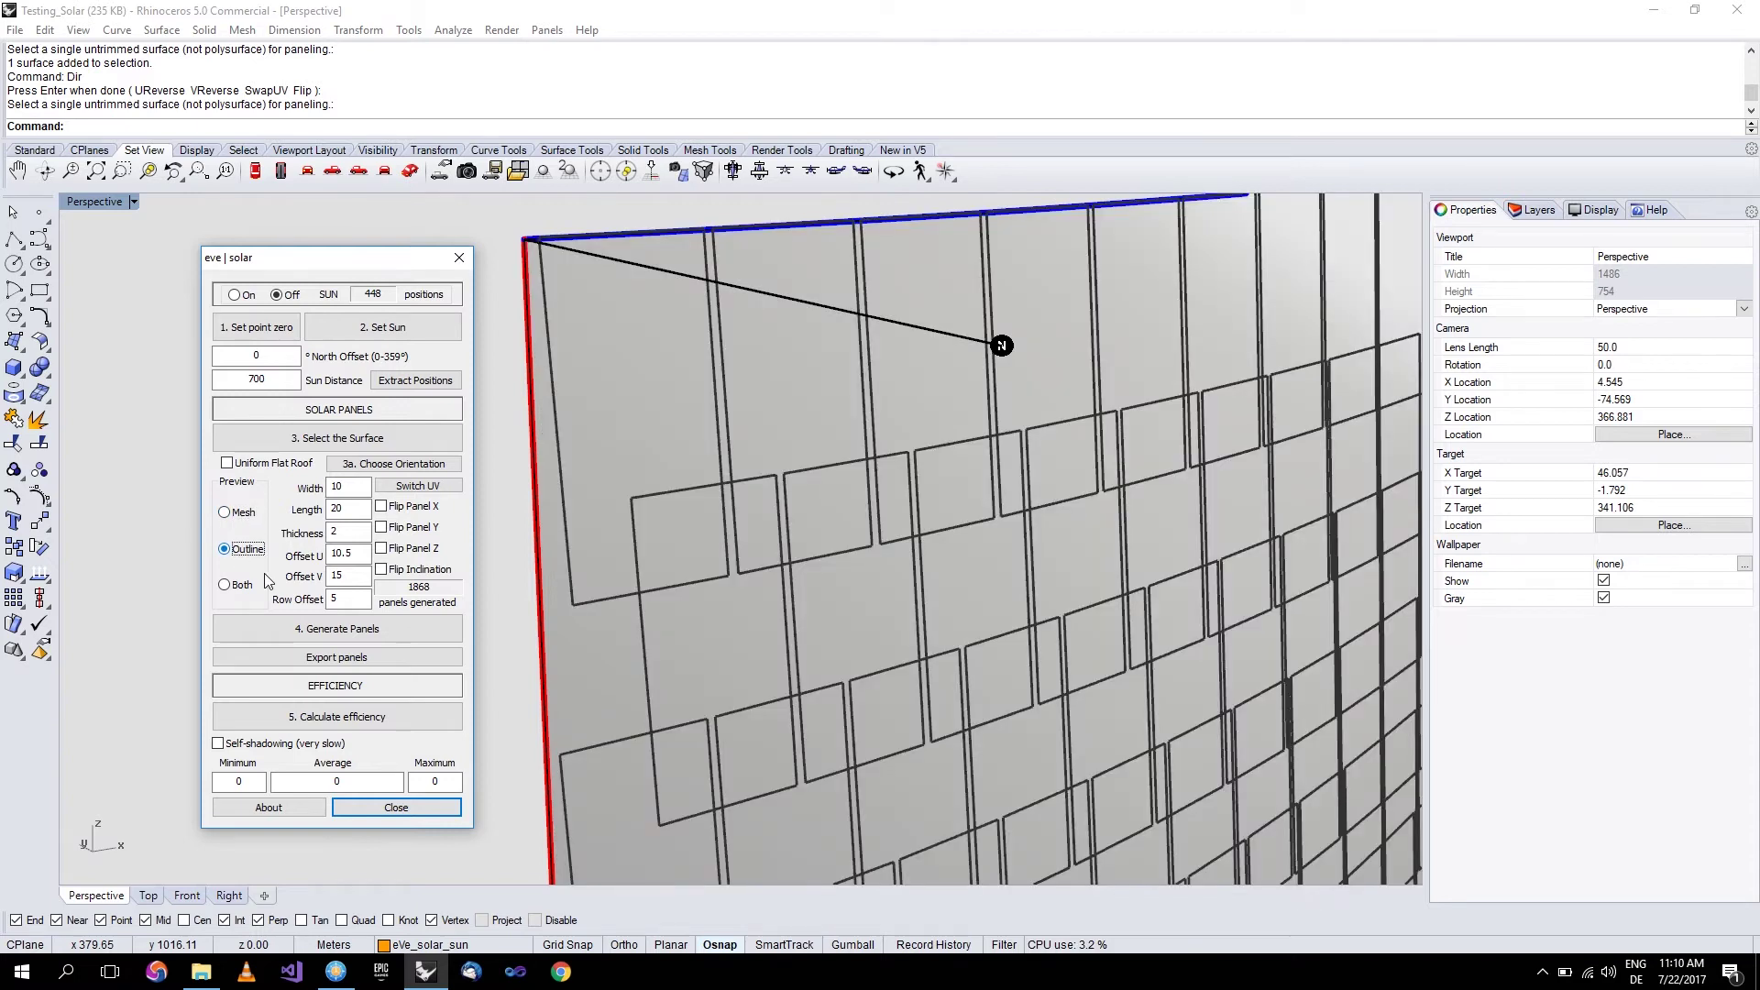
left_click(248, 588)
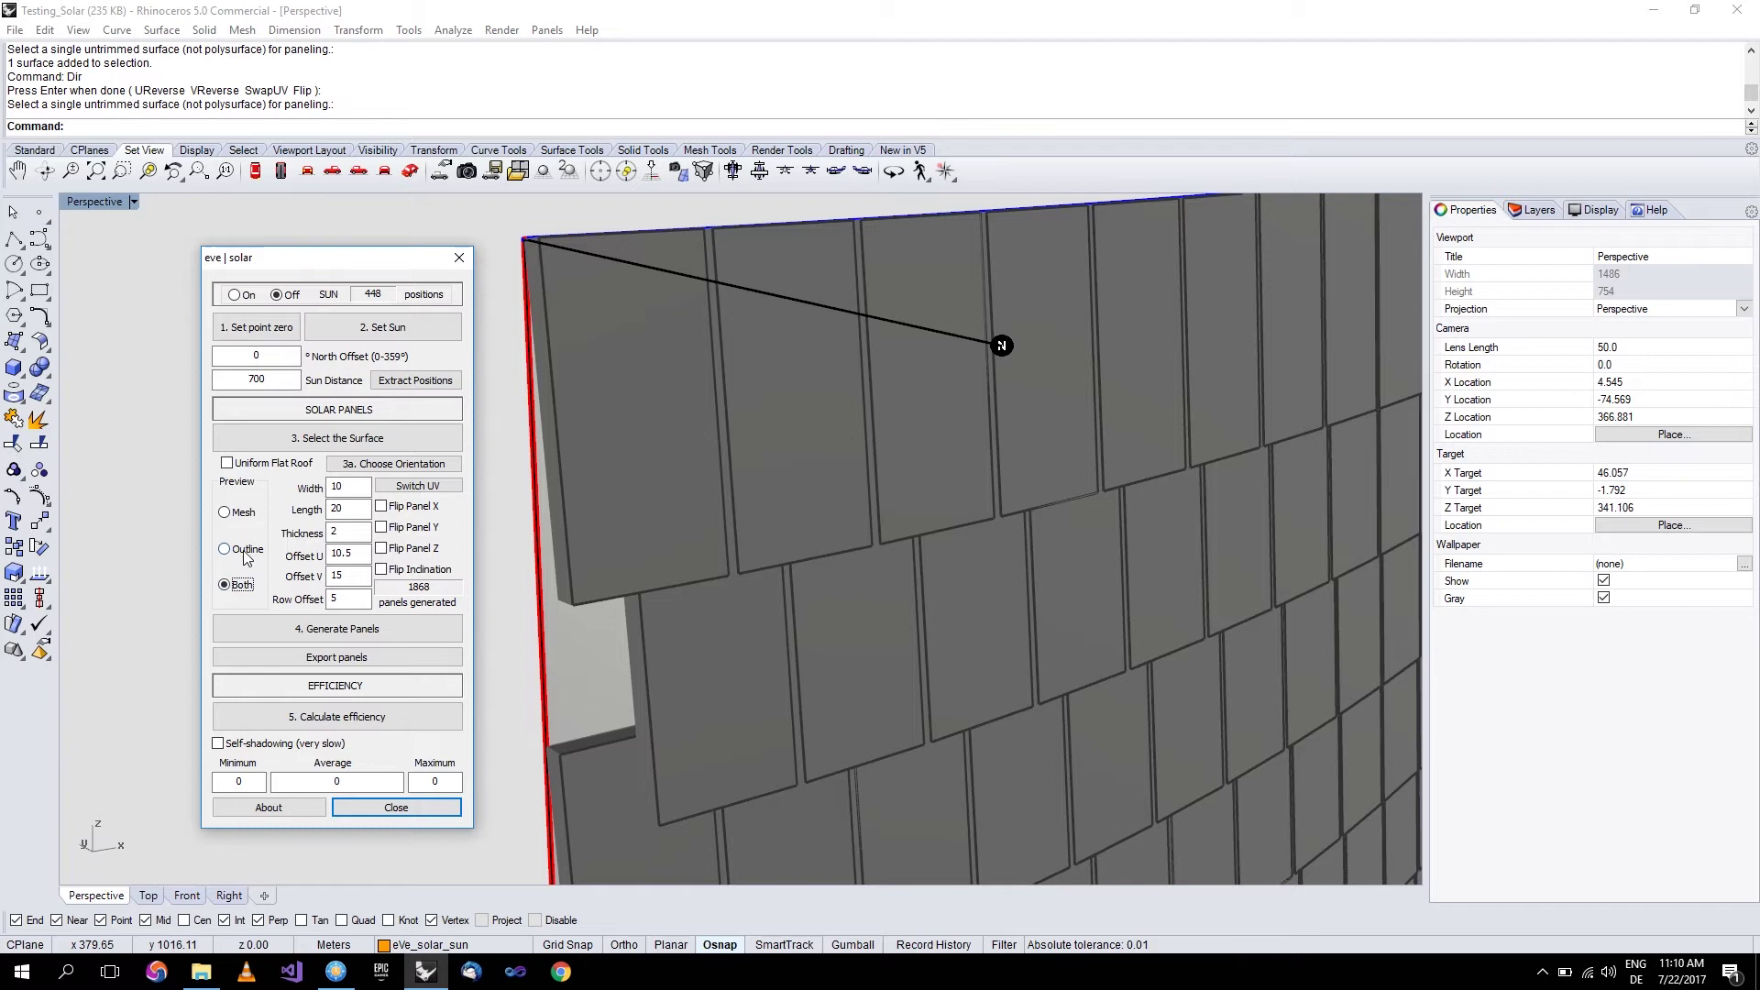
left_click(245, 551)
mouse_move(710, 522)
right_mouse_down()
mouse_move(666, 515)
mouse_move(736, 517)
right_mouse_up()
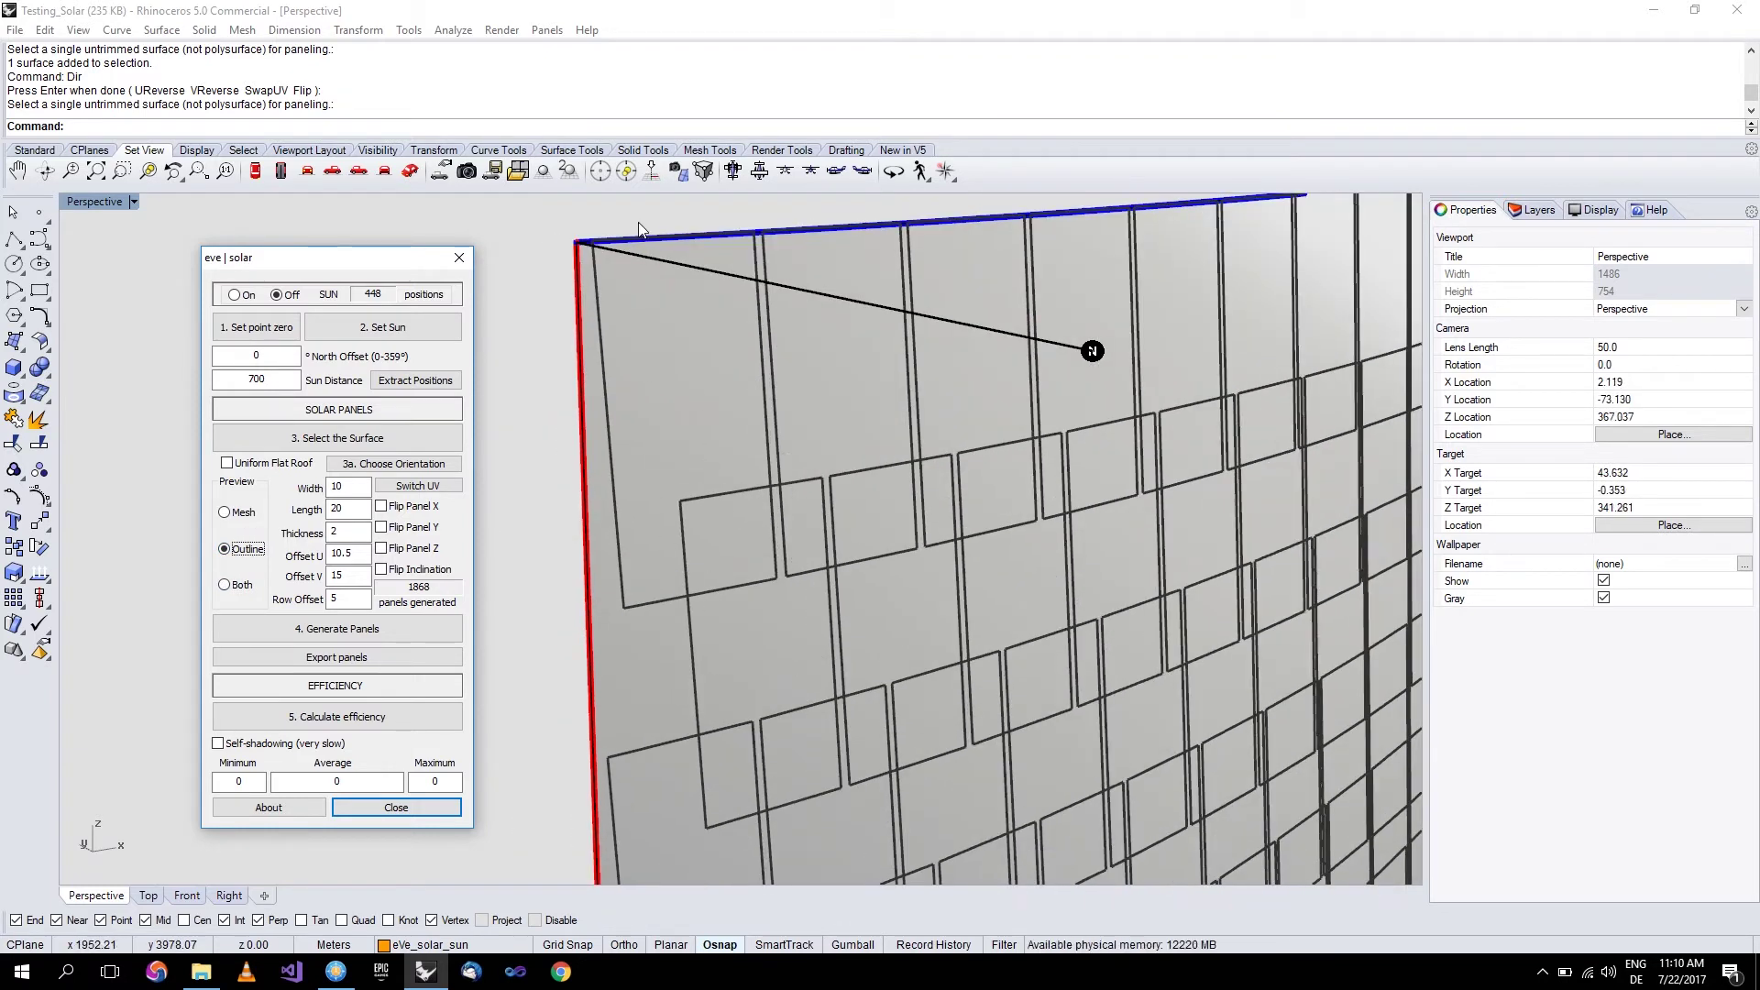
Try an Offset V of 18 on the panels, and restore it to 15 with the panels regenerated.
double_click(346, 576)
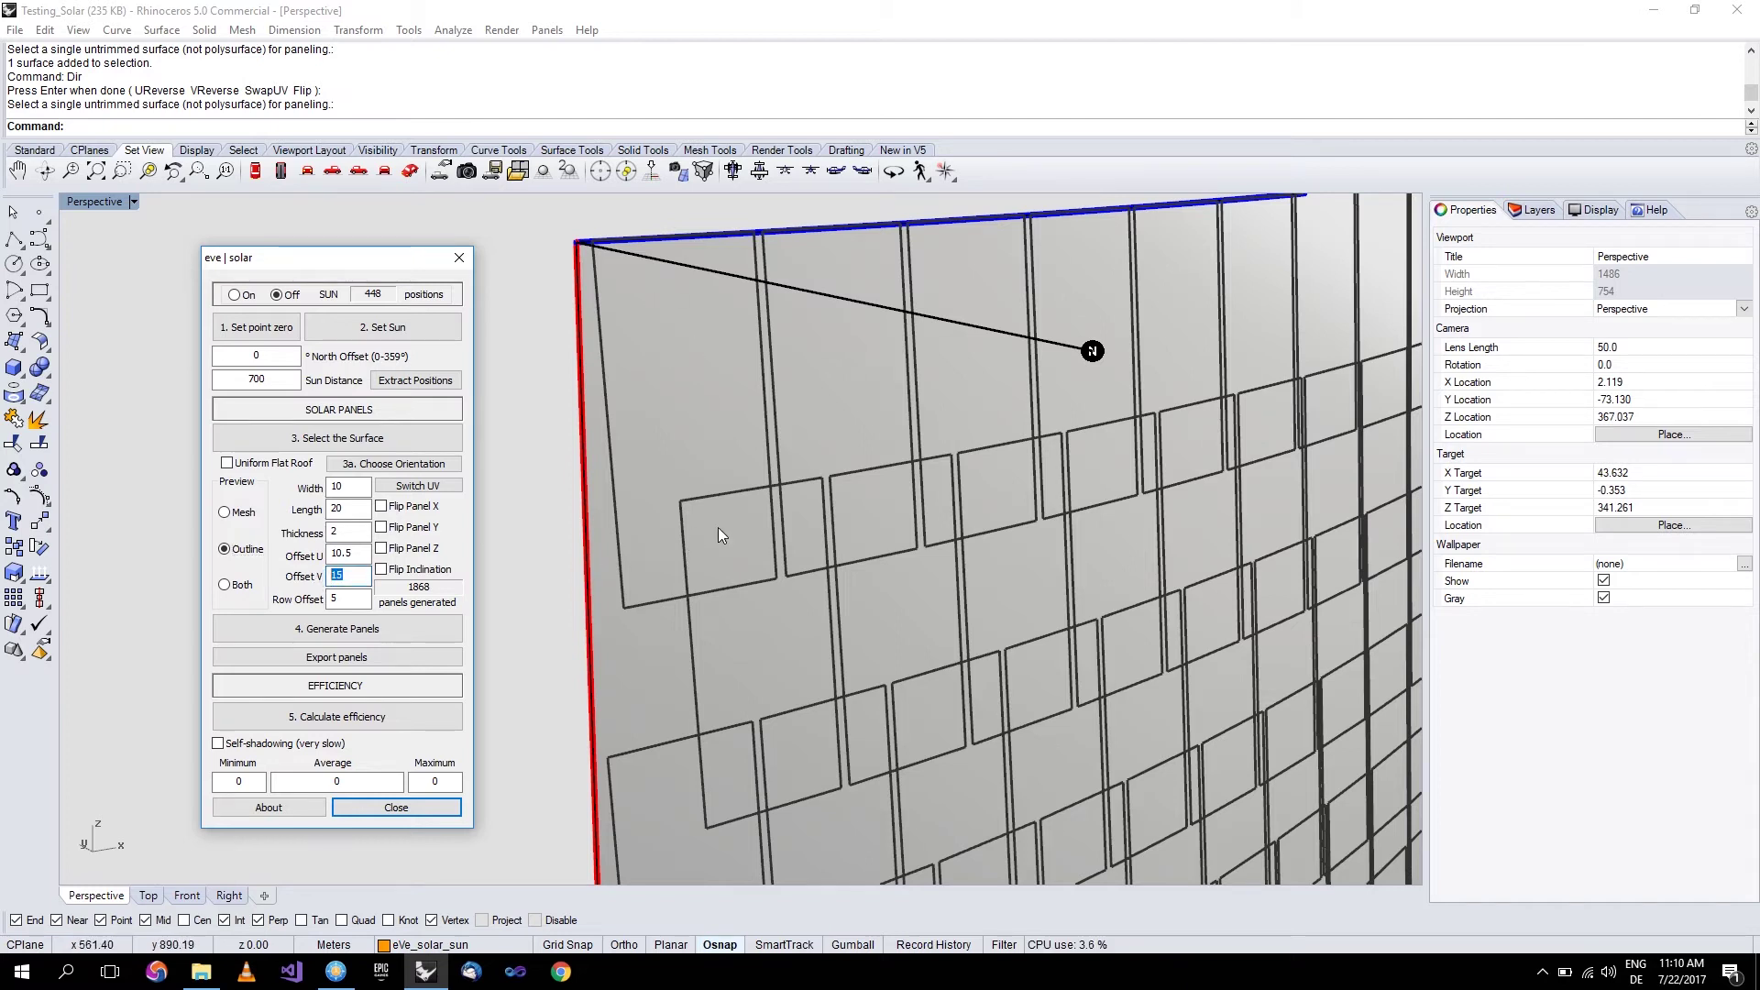
mouse_move(716, 535)
right_mouse_down()
mouse_move(721, 555)
mouse_move(696, 541)
mouse_move(707, 525)
right_mouse_up()
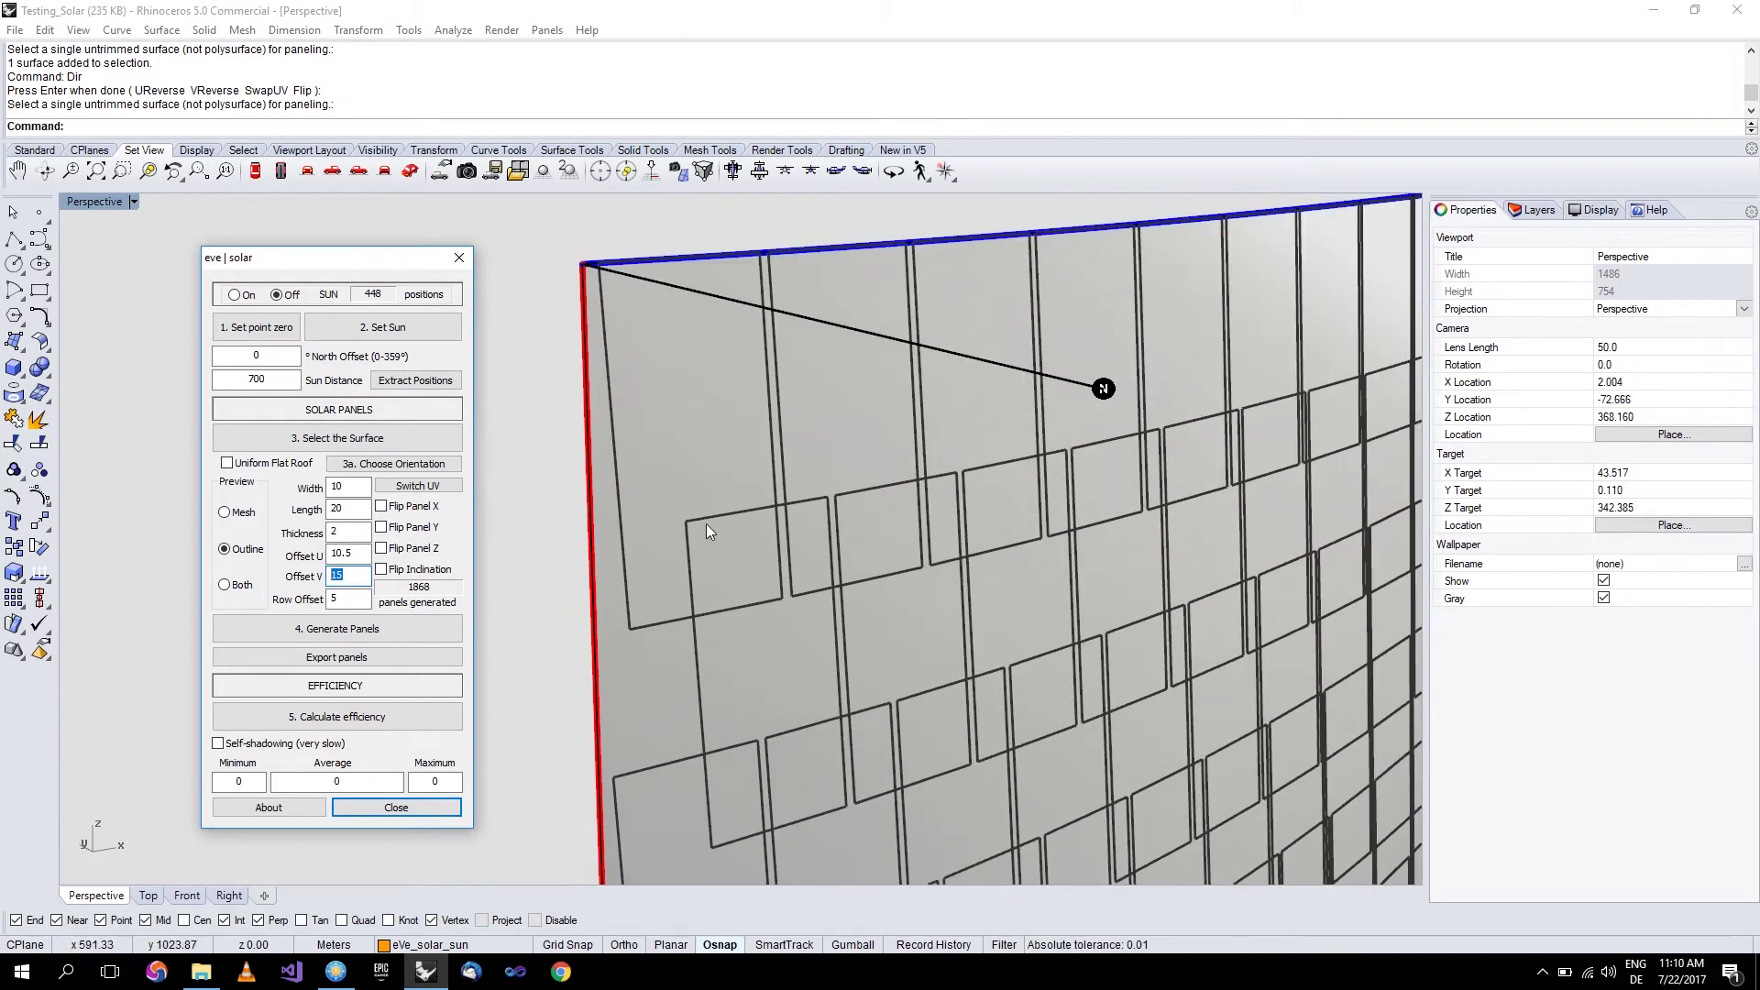
left_click(355, 583)
double_click(338, 575)
type("18")
left_click(431, 636)
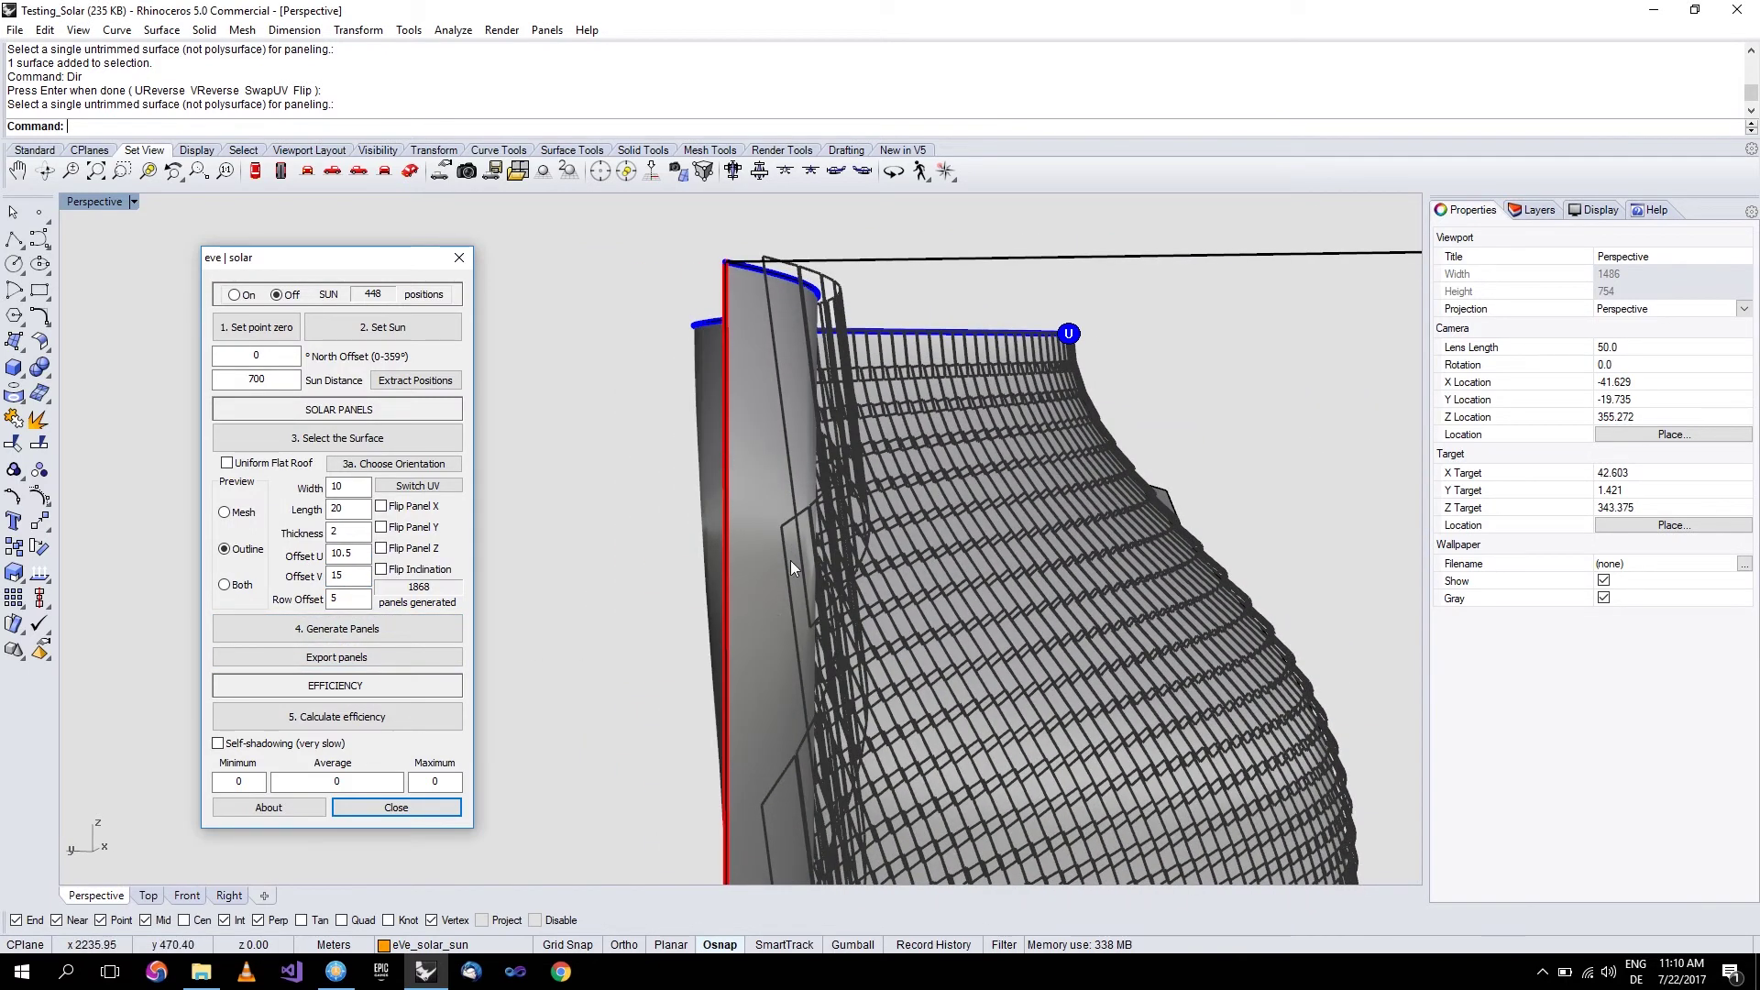
Return the panel preview to Both and examine how the rows are shifted along the surface's V edge.
right_click_drag(790, 560, 678, 550)
scroll(872, 574, "up", 4)
scroll(833, 573, "down", 3)
mouse_move(834, 572)
right_mouse_down()
mouse_move(799, 527)
mouse_move(712, 668)
mouse_move(630, 652)
right_mouse_up()
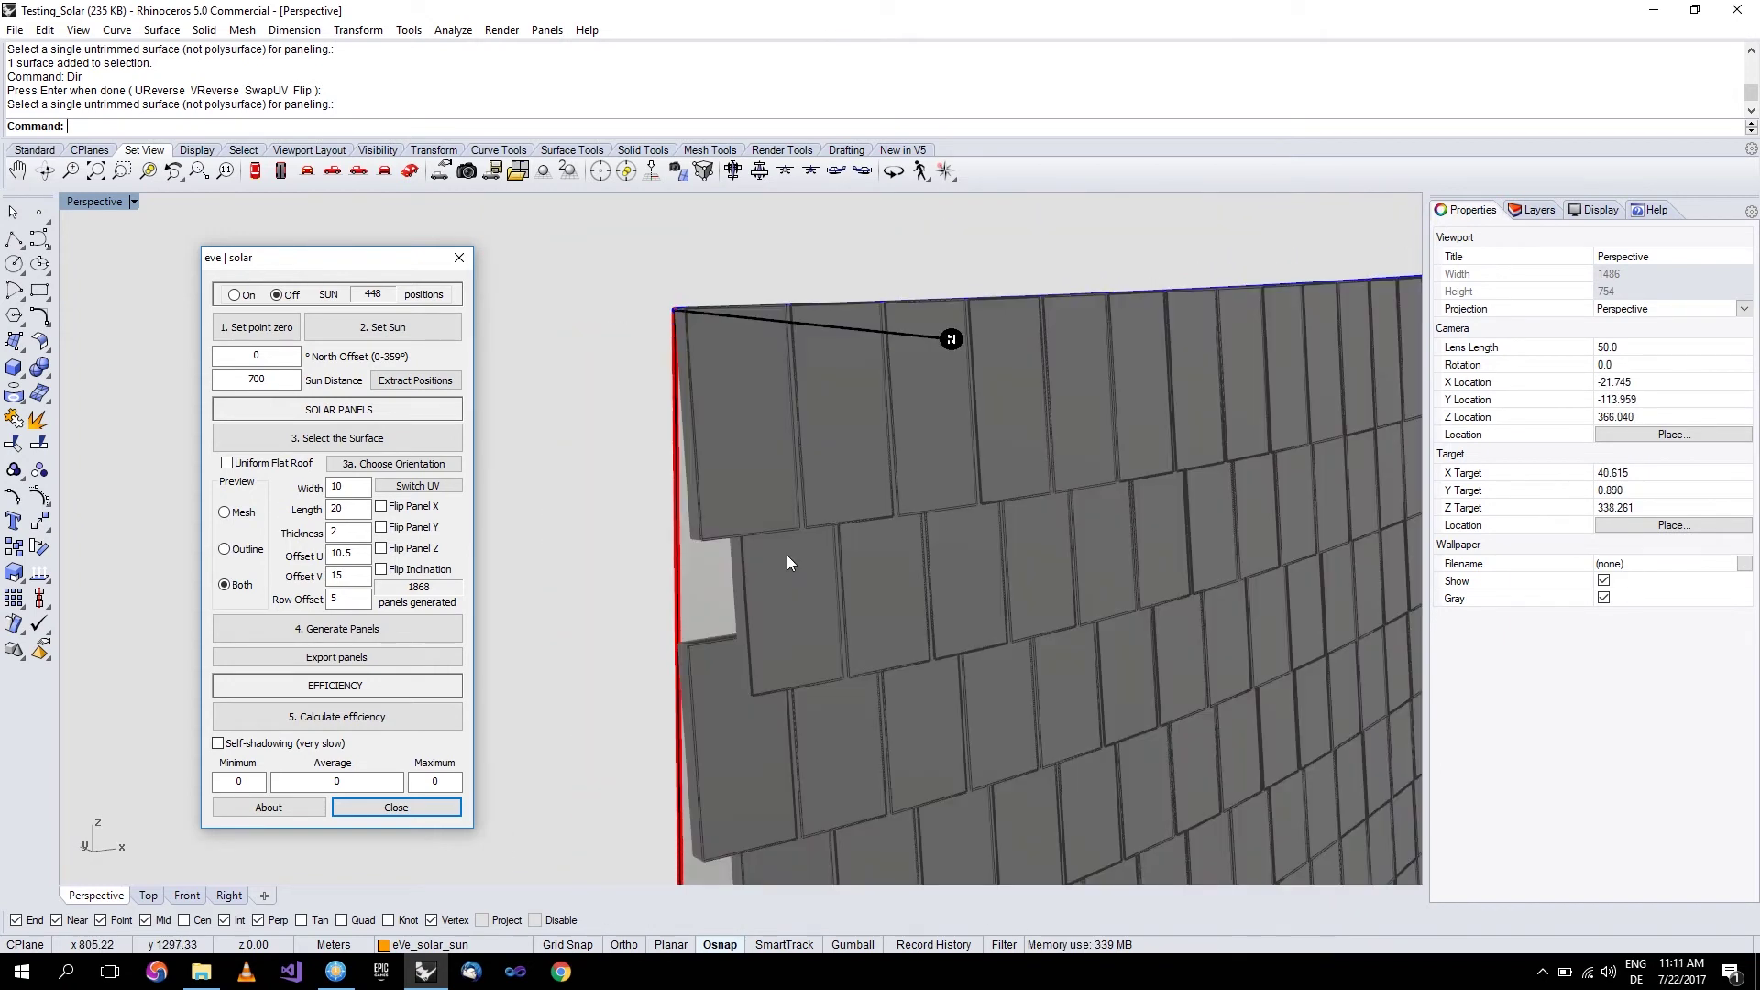
scroll(829, 588, "up", 2)
right_click_drag(829, 588, 802, 588)
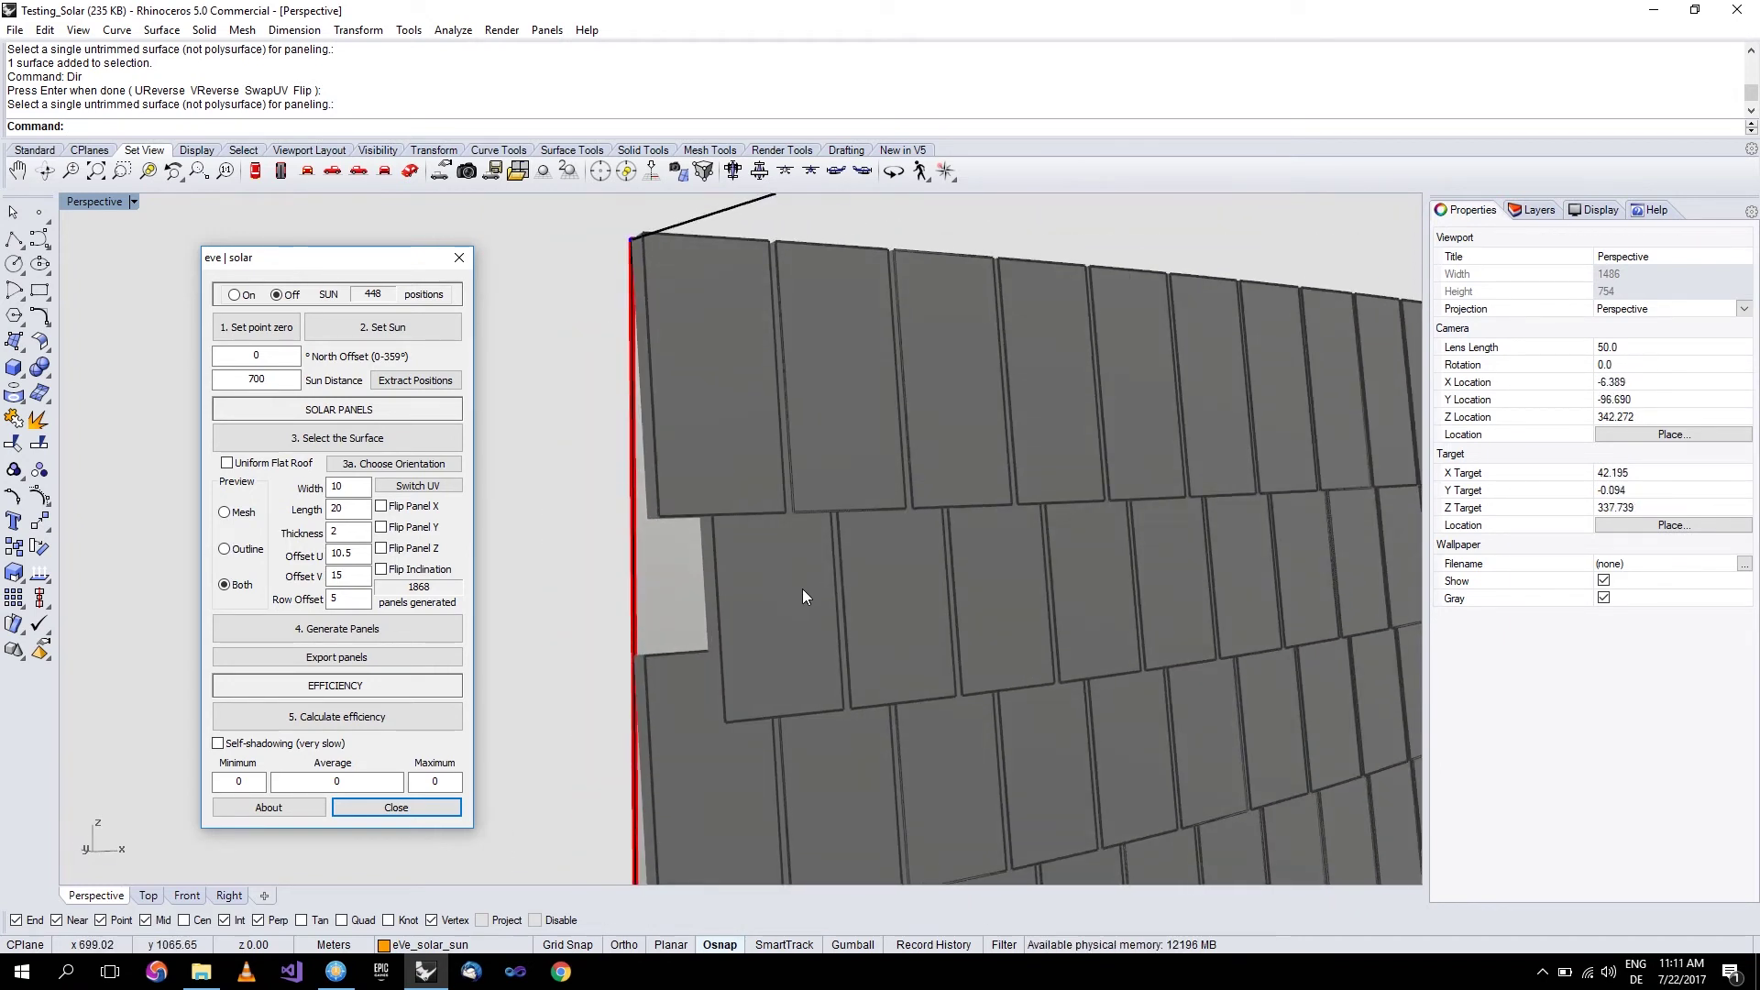
Set the panels' Row Offset to 0 and regenerate the panels.
scroll(802, 588, "down", 2)
scroll(761, 558, "up", 4)
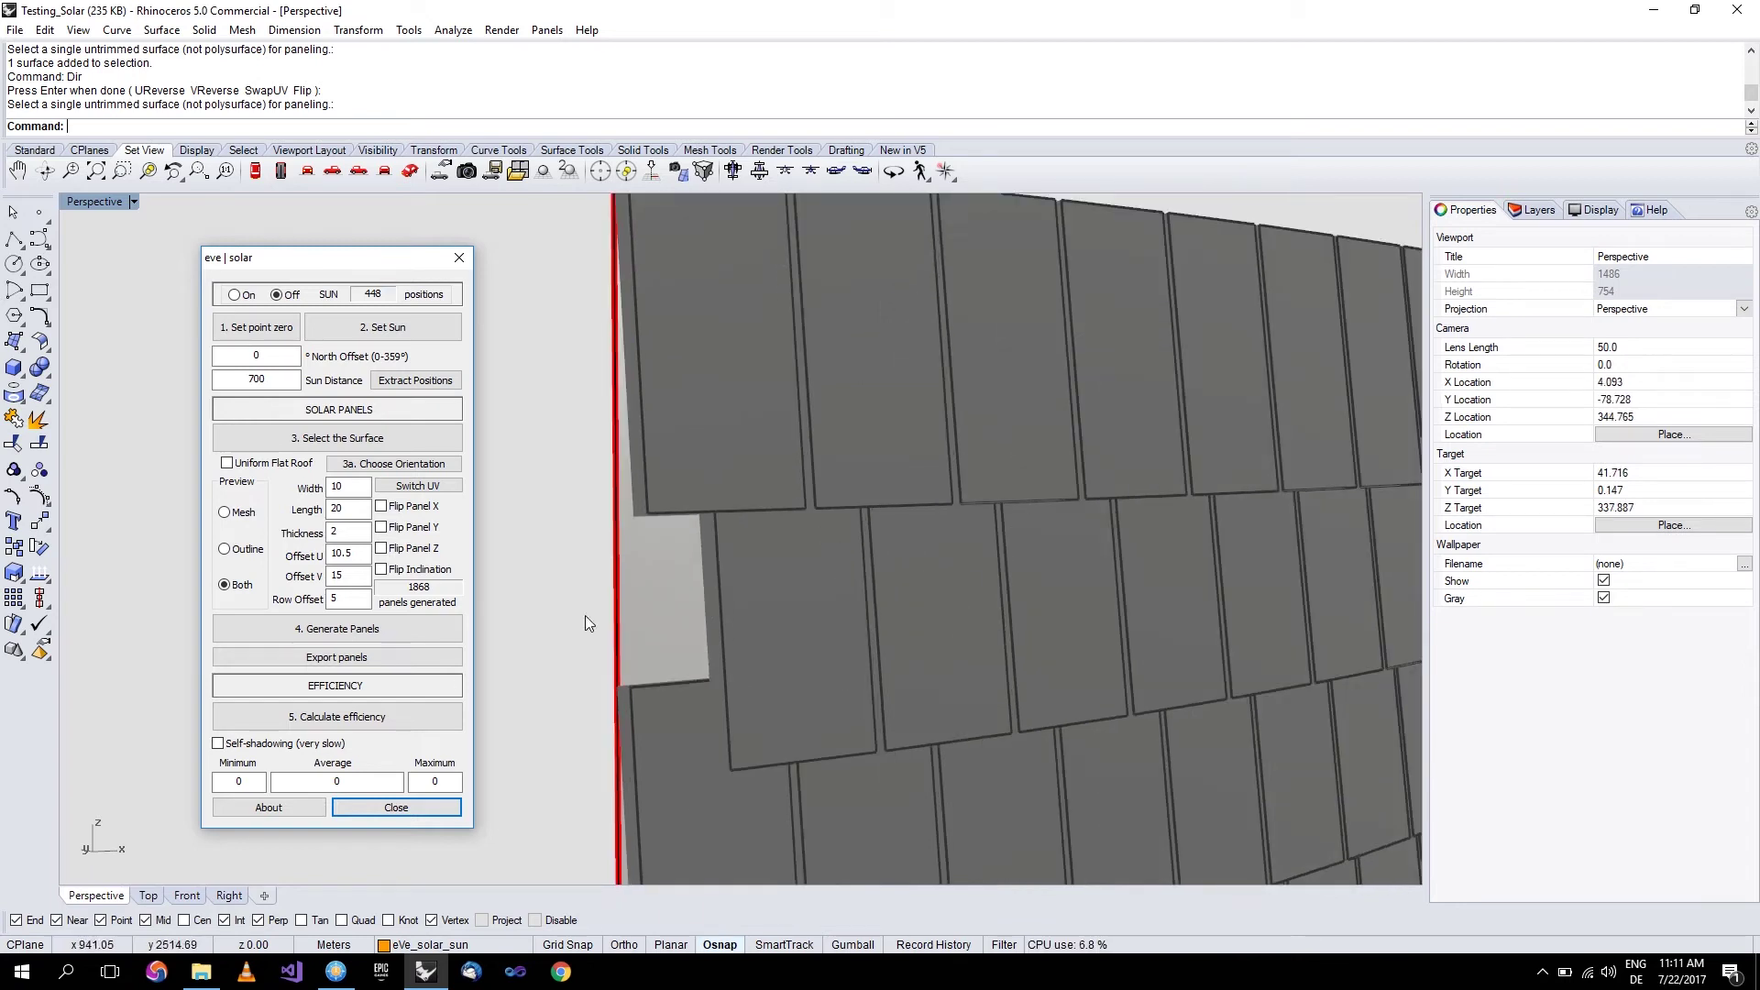
left_click_drag(341, 598, 316, 601)
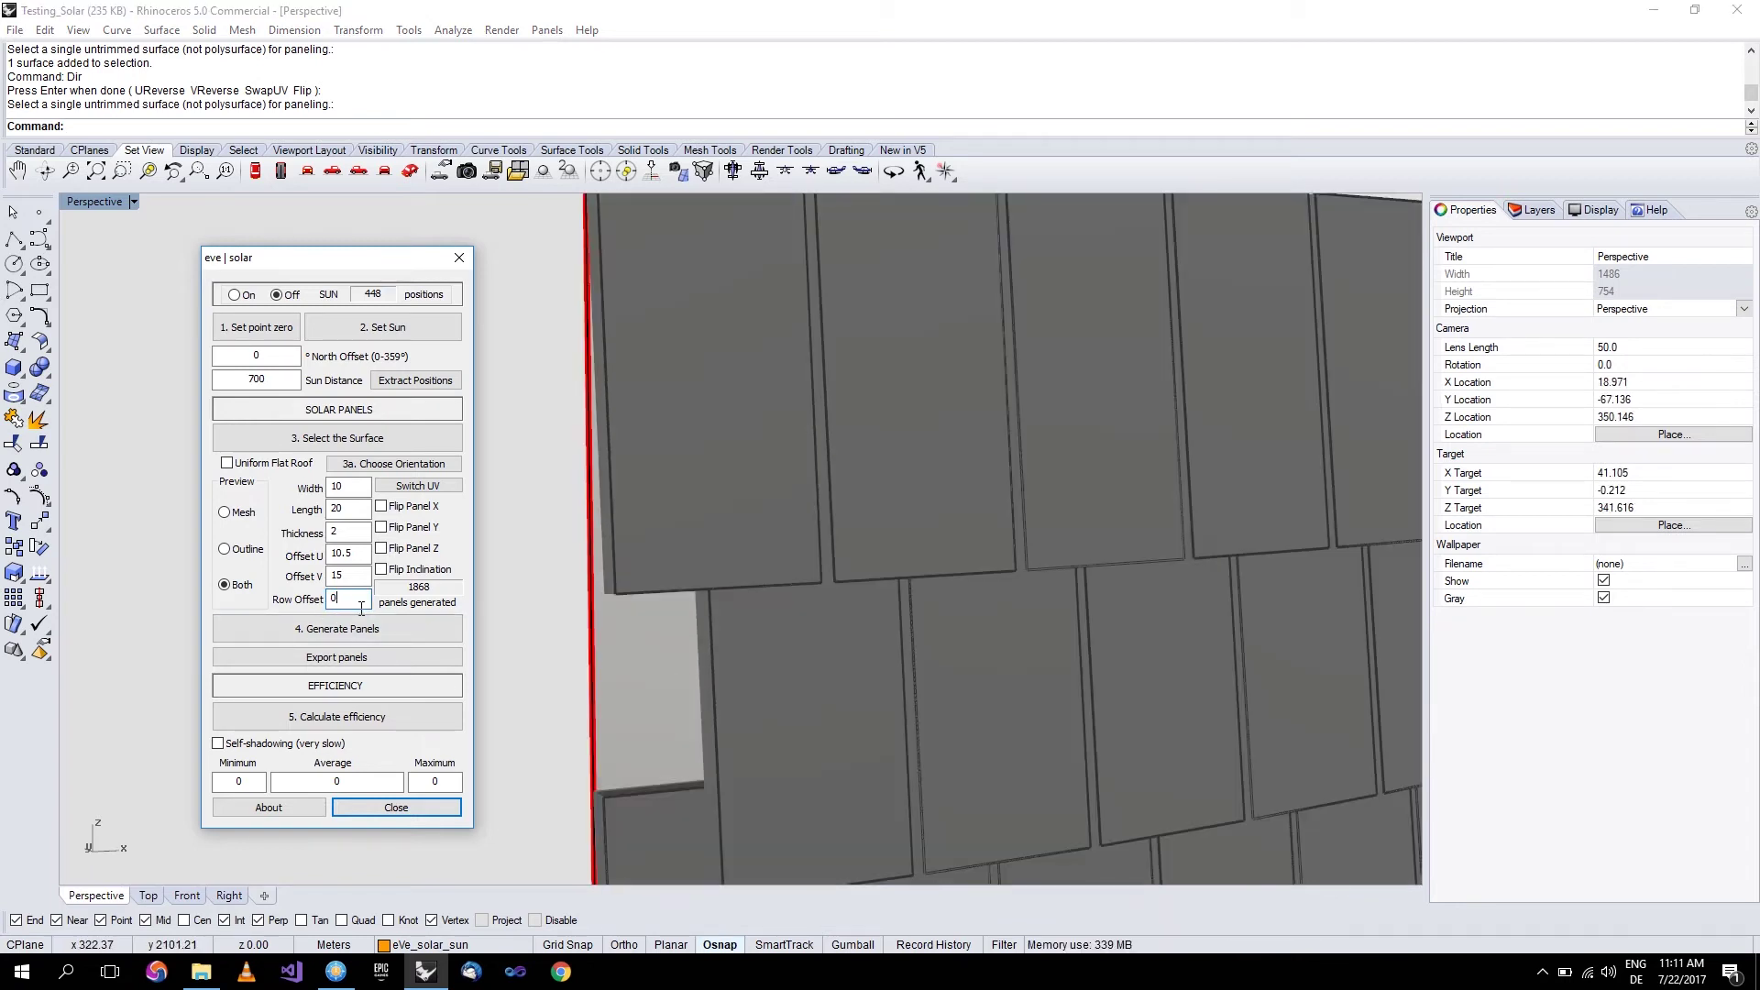
left_click(348, 629)
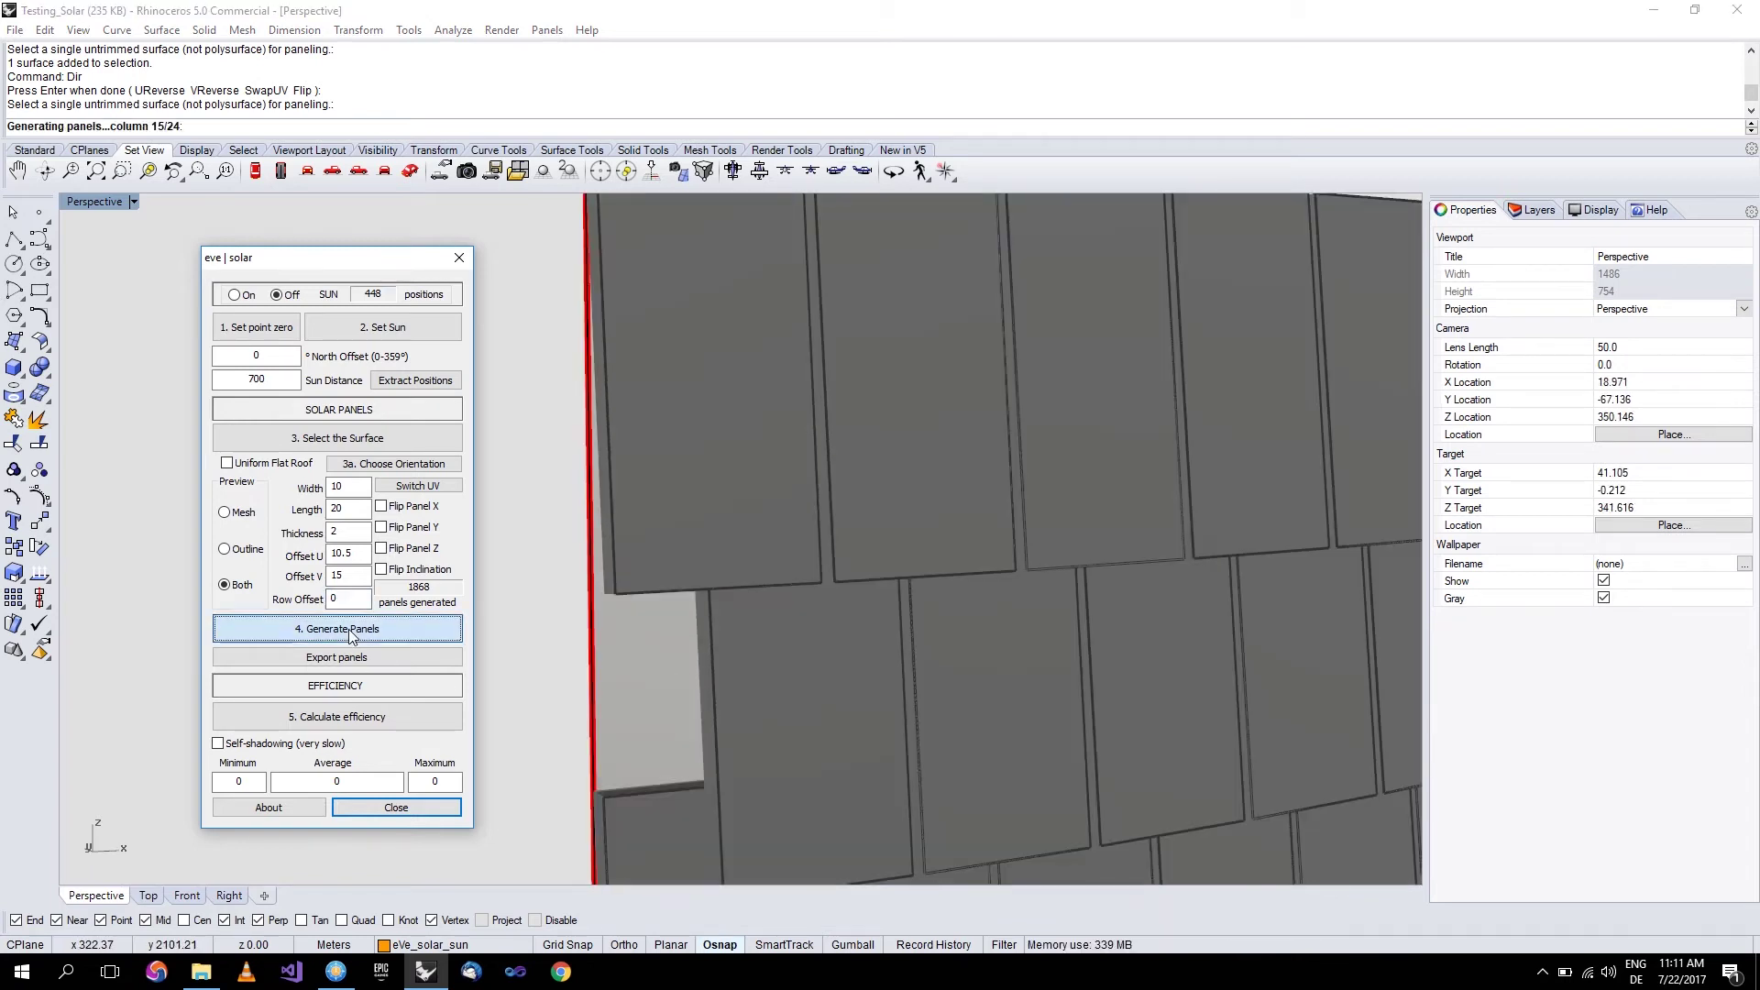
Try Row Offsets of 2 and 3 on the panels, regenerating them for each value.
right_click_drag(785, 609, 785, 600)
left_click(349, 599)
type("2")
left_click(330, 628)
left_click_drag(347, 597, 304, 601)
type("3")
left_click(335, 625)
Set the panels' Row Offset to 5 and regenerate the panels.
double_click(348, 599)
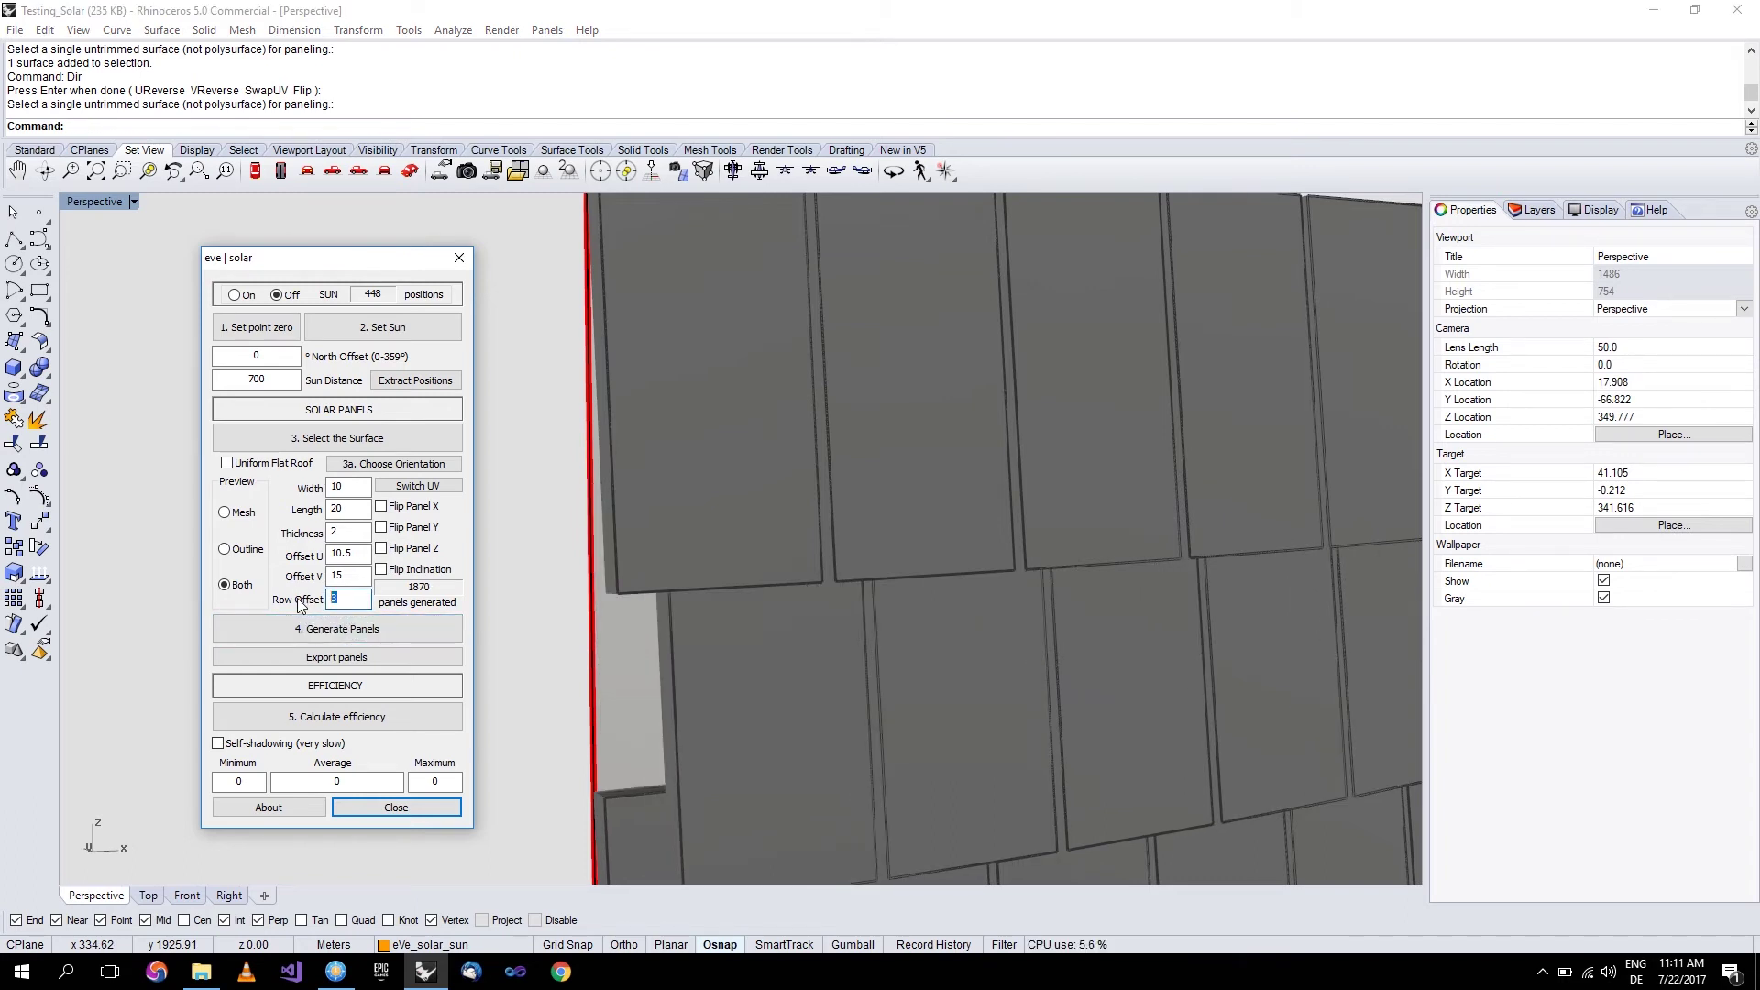
type("5")
left_click(321, 629)
right_click_drag(679, 570, 697, 657)
scroll(747, 475, "down", 10)
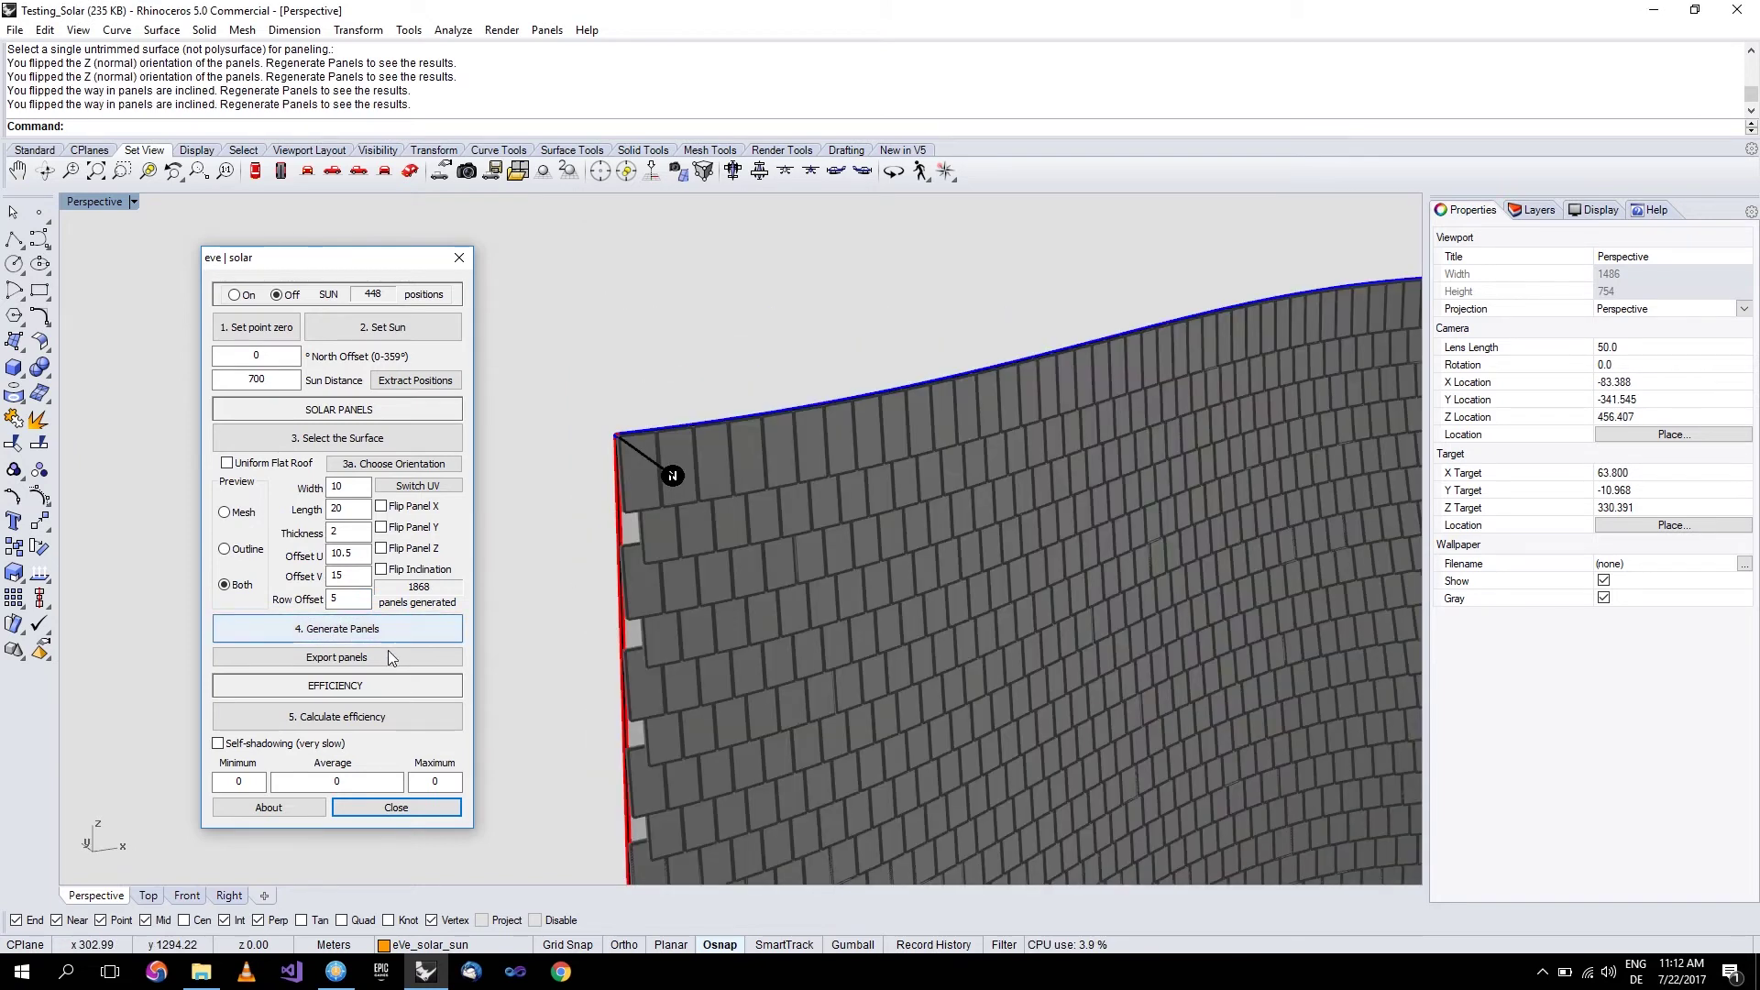
Export the panels as geometry and select all objects on the eVe_solar_panels layer.
left_click(388, 660)
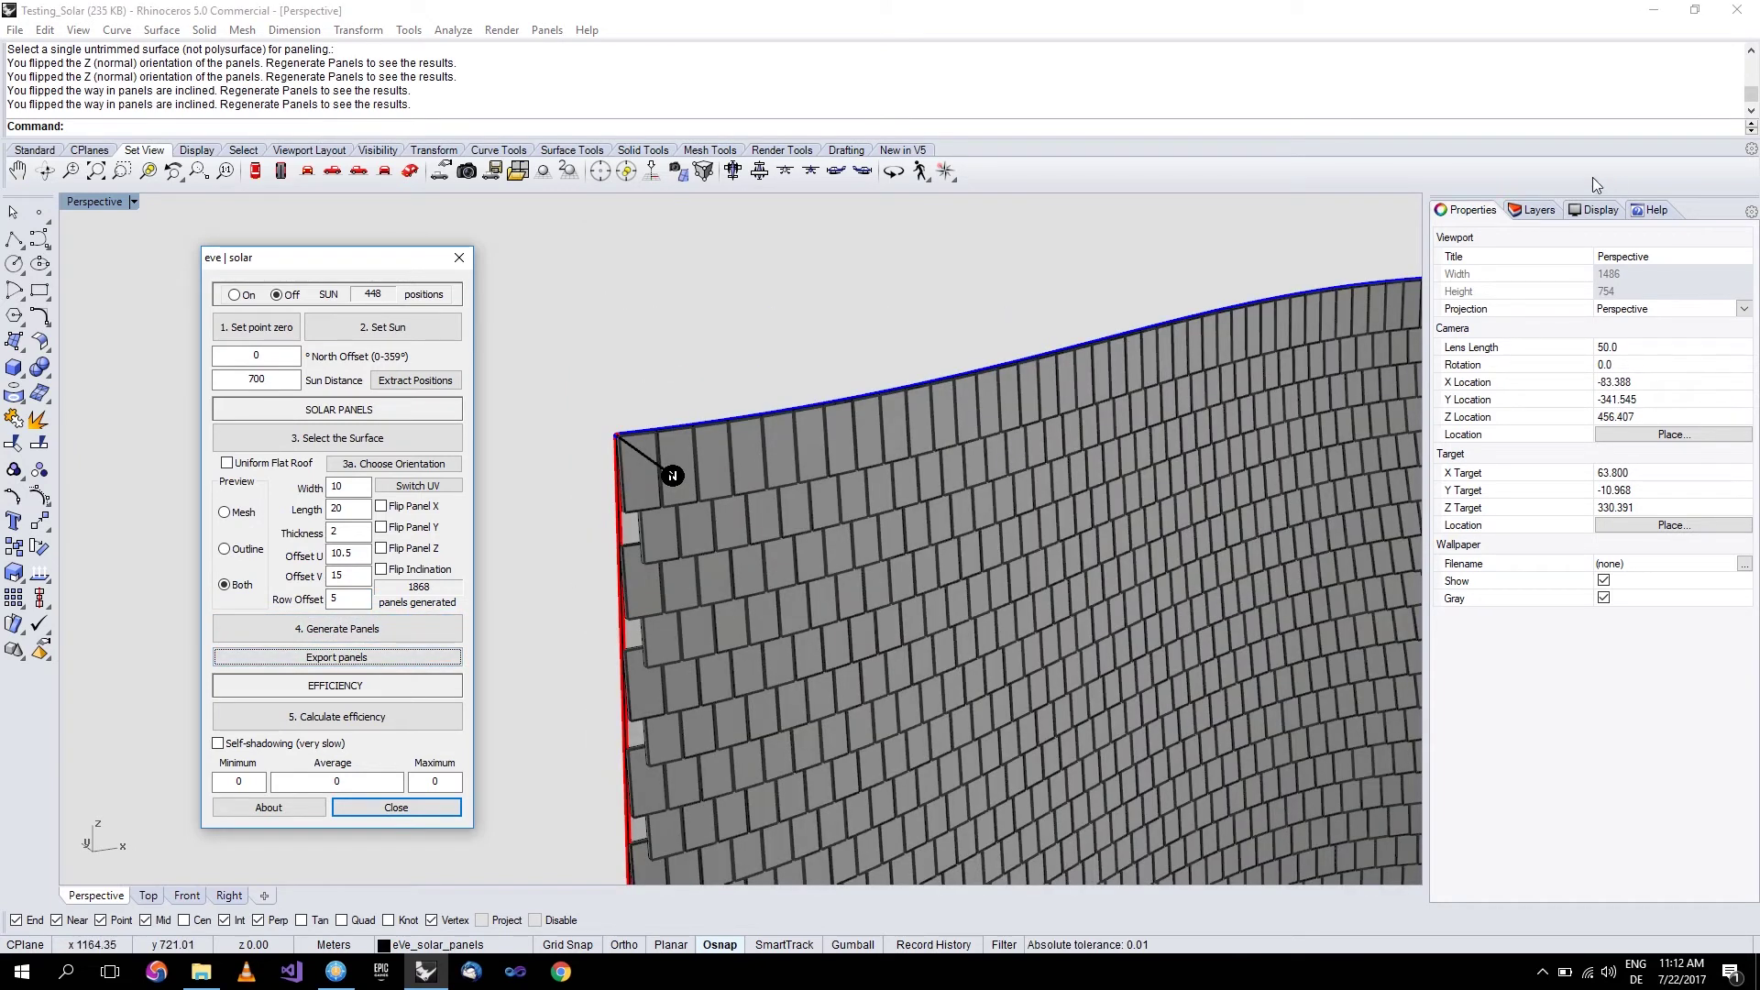
left_click(1551, 210)
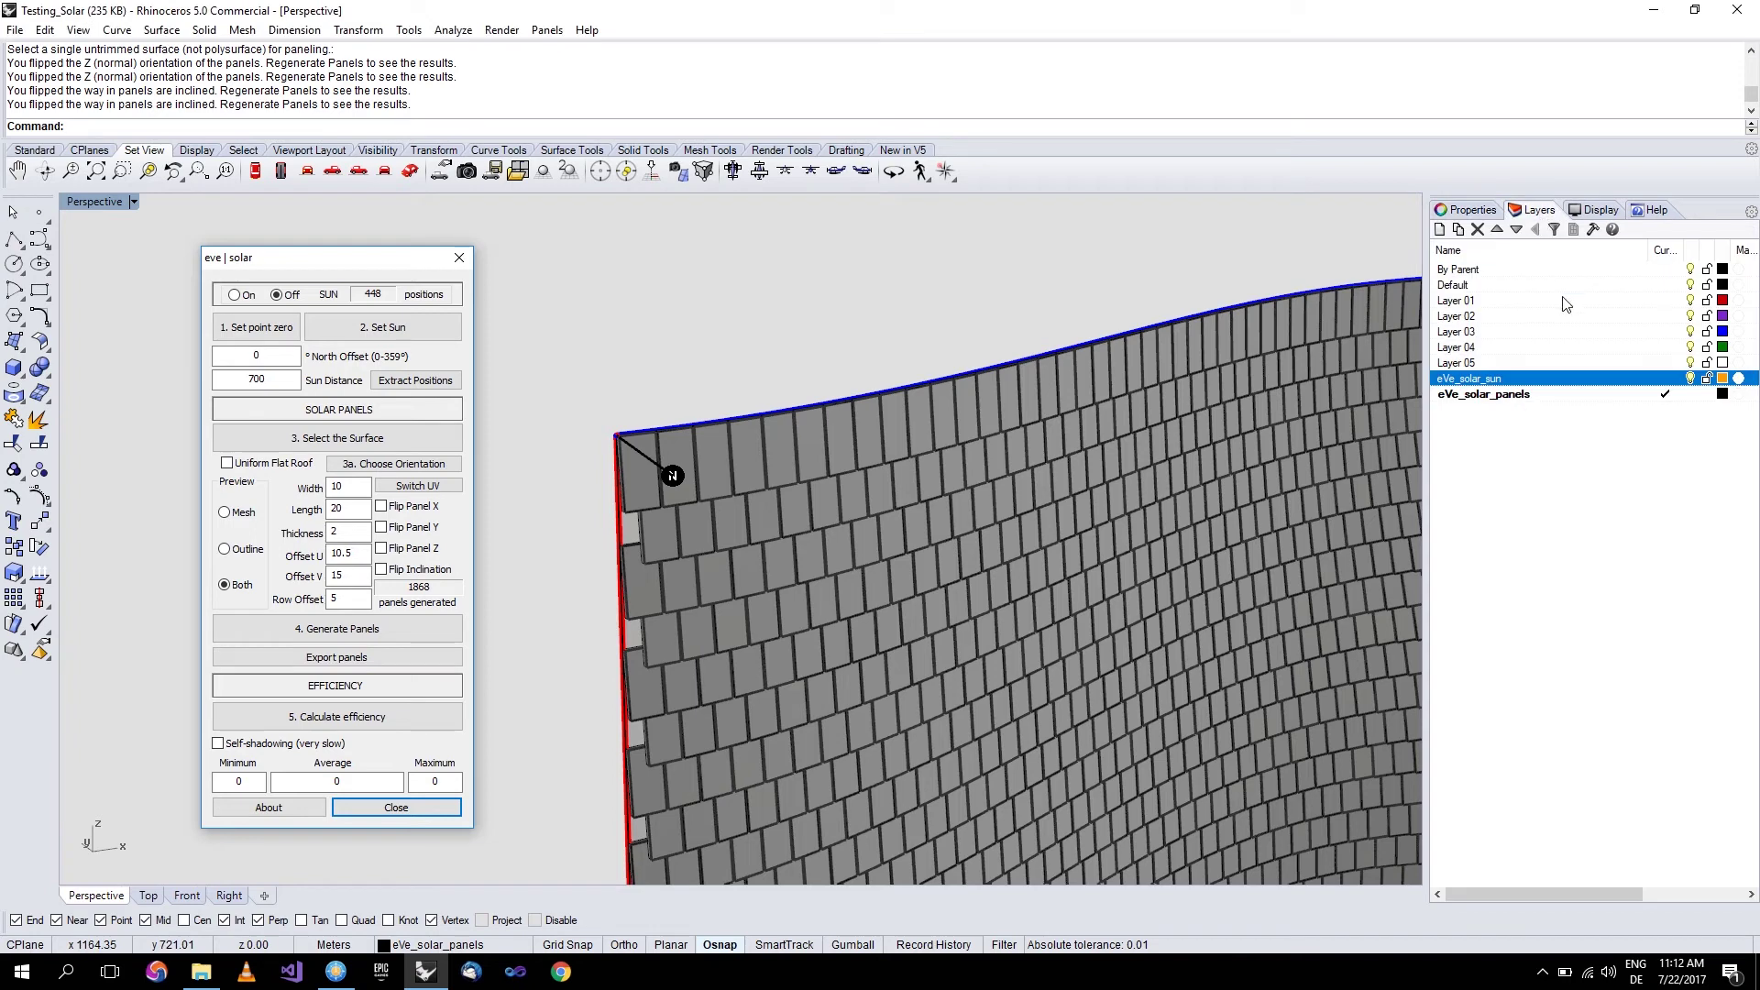
right_click(1487, 396)
left_click(1535, 682)
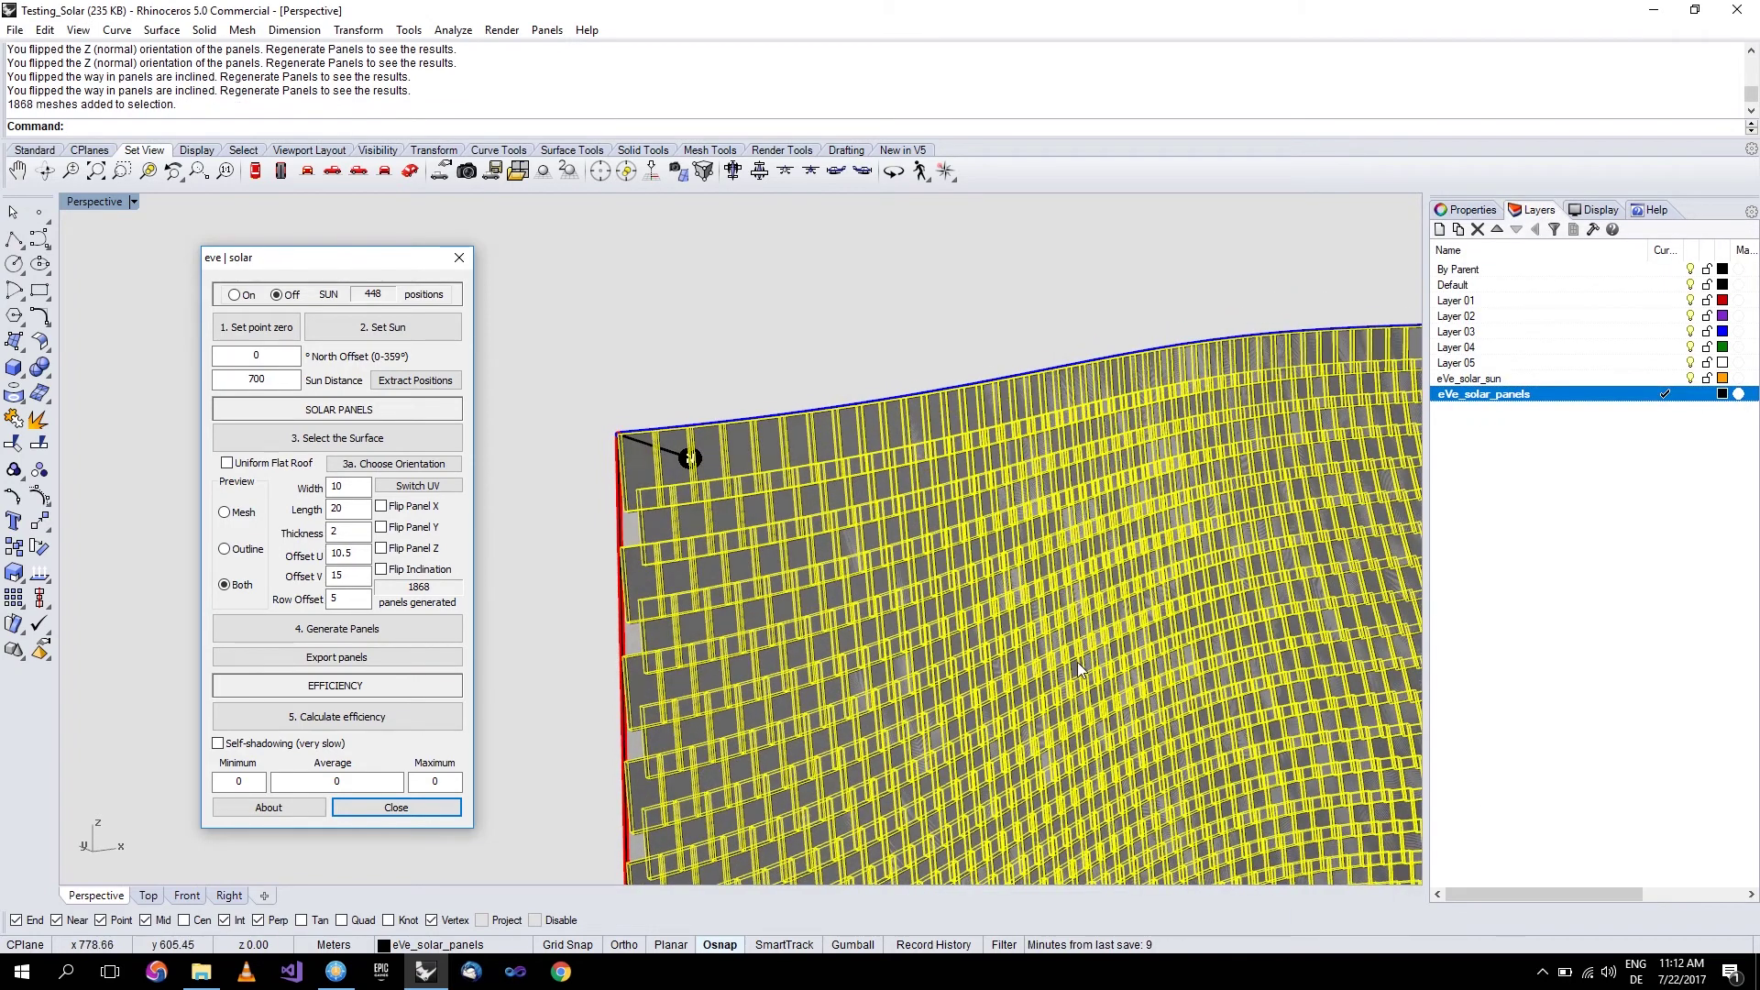
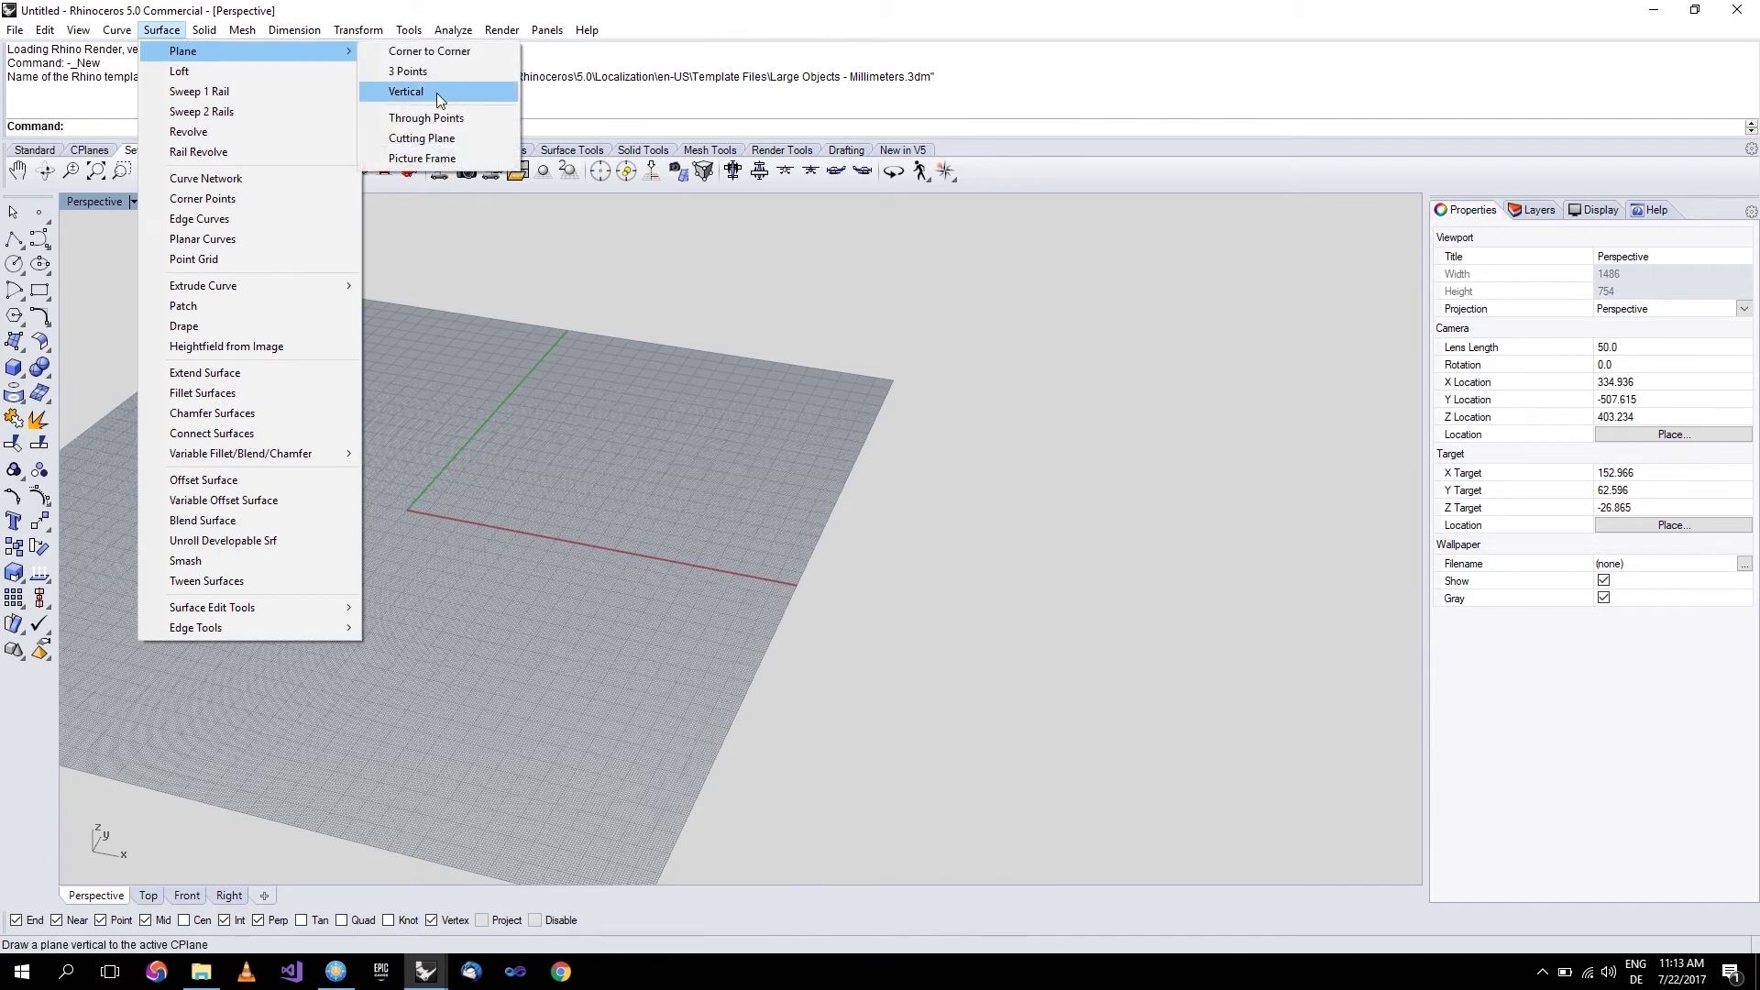
Draw a corner-to-corner plane beside the grid in the new file.
left_click(438, 51)
left_click(940, 531)
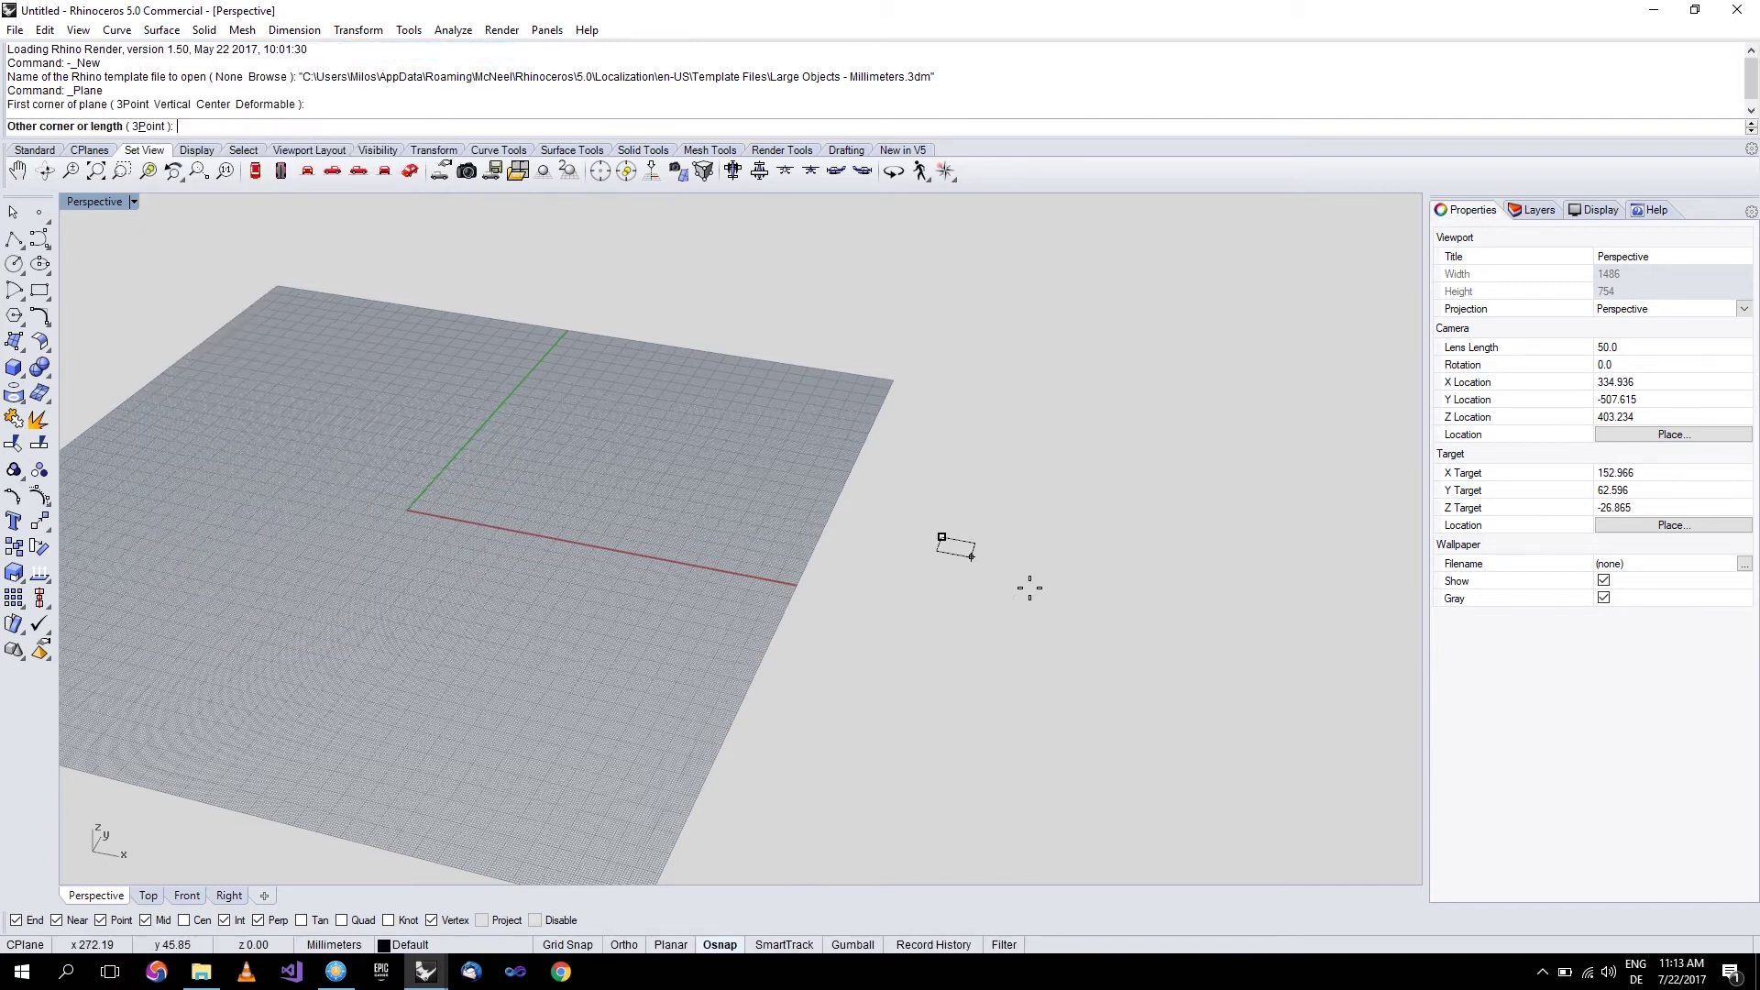
left_click(1155, 650)
Draw a vertical line about 76 mm long upward from the centre of the plane.
scroll(1099, 589, "up", 2)
type("line")
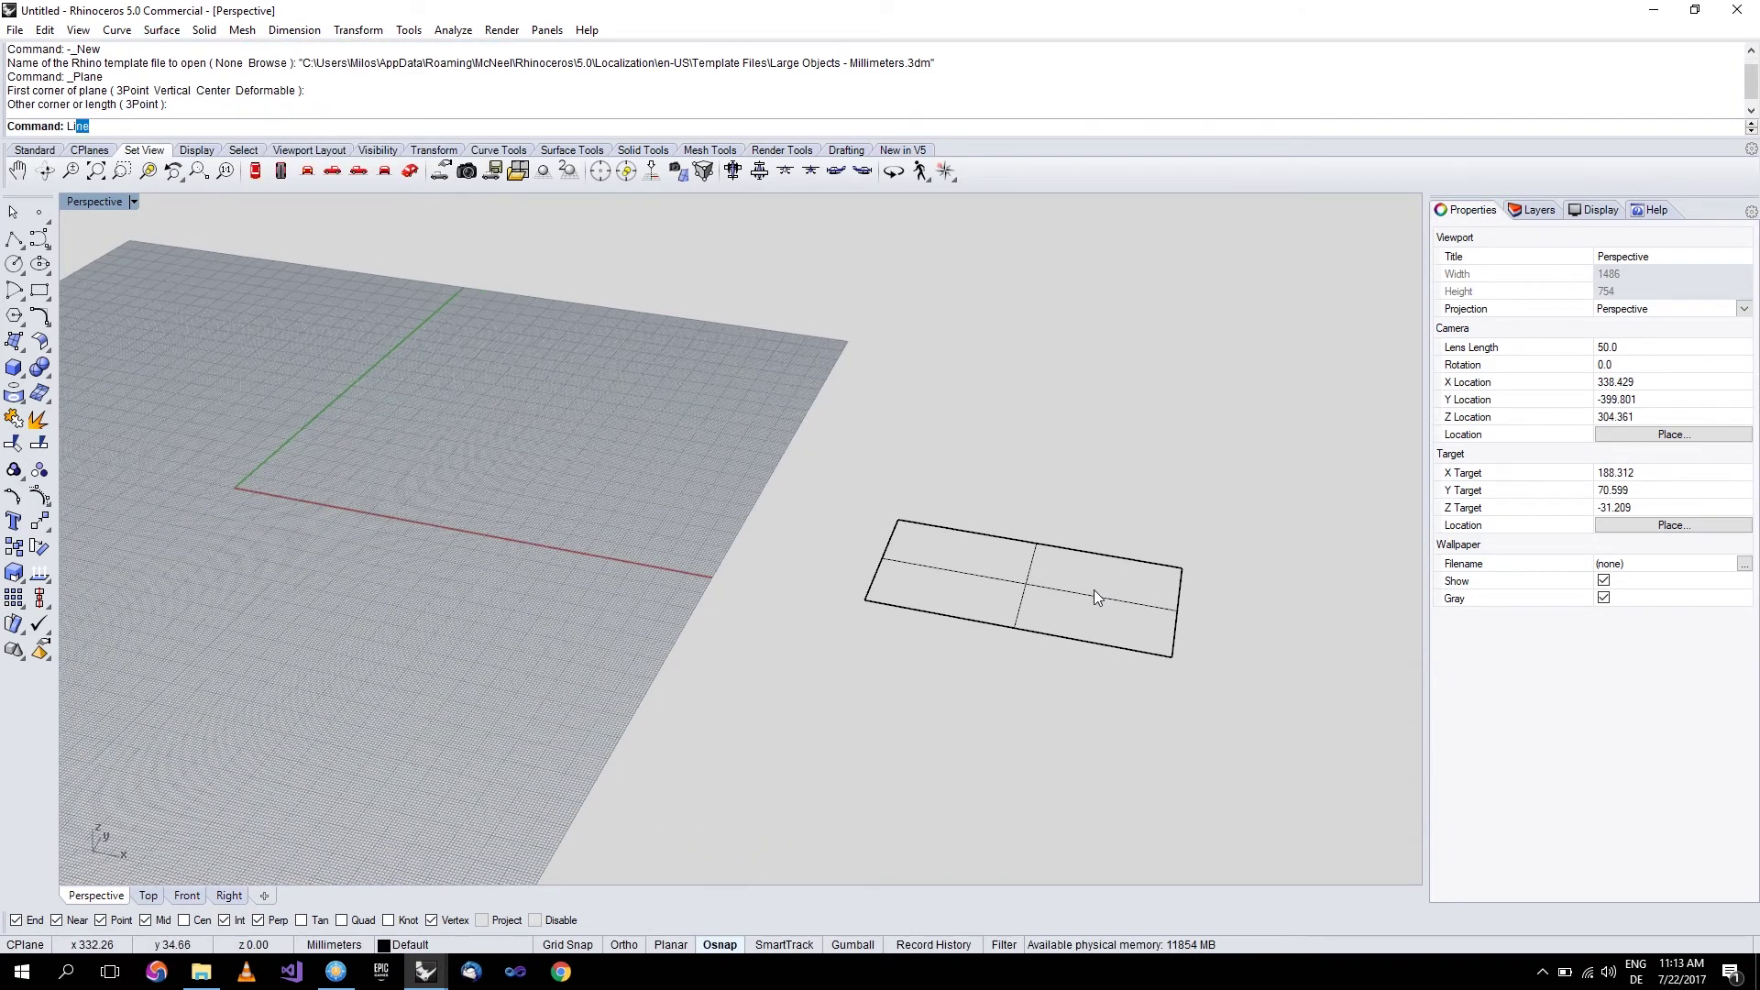
key("Return")
type("v")
key("Return")
left_click(1030, 584)
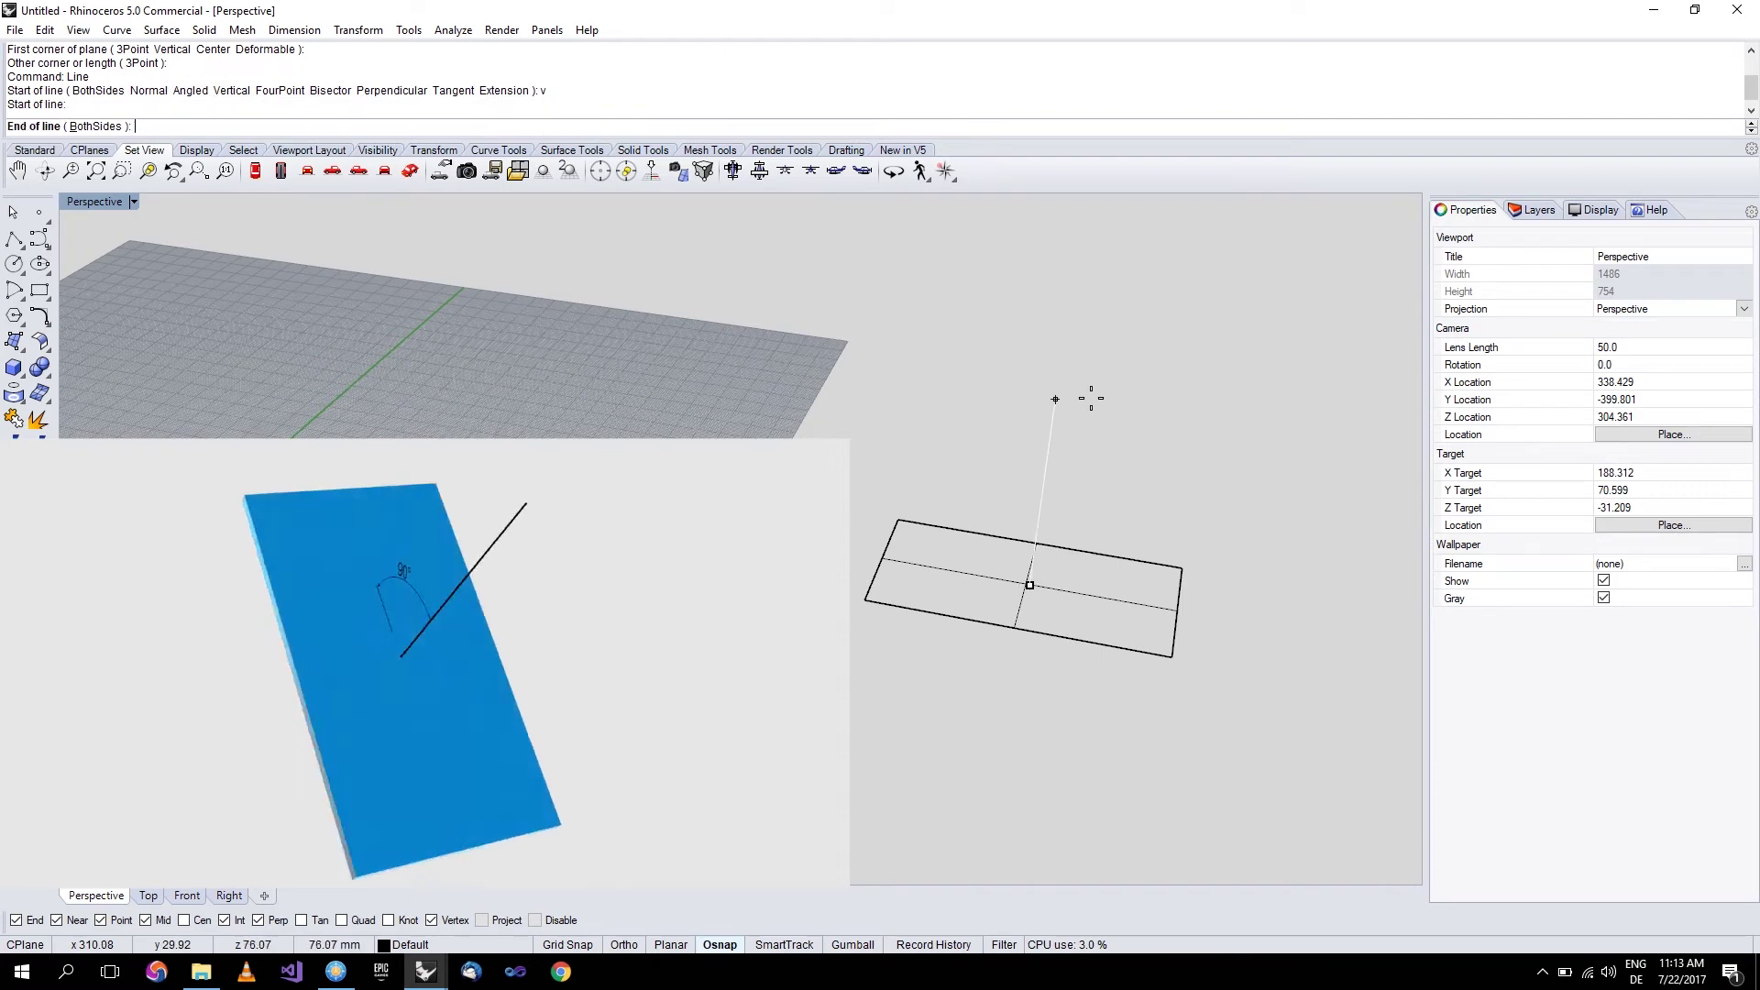
left_click(1086, 397)
right_click_drag(1087, 396, 1023, 503)
scroll(1007, 552, "down", 3)
scroll(1014, 540, "up", 4)
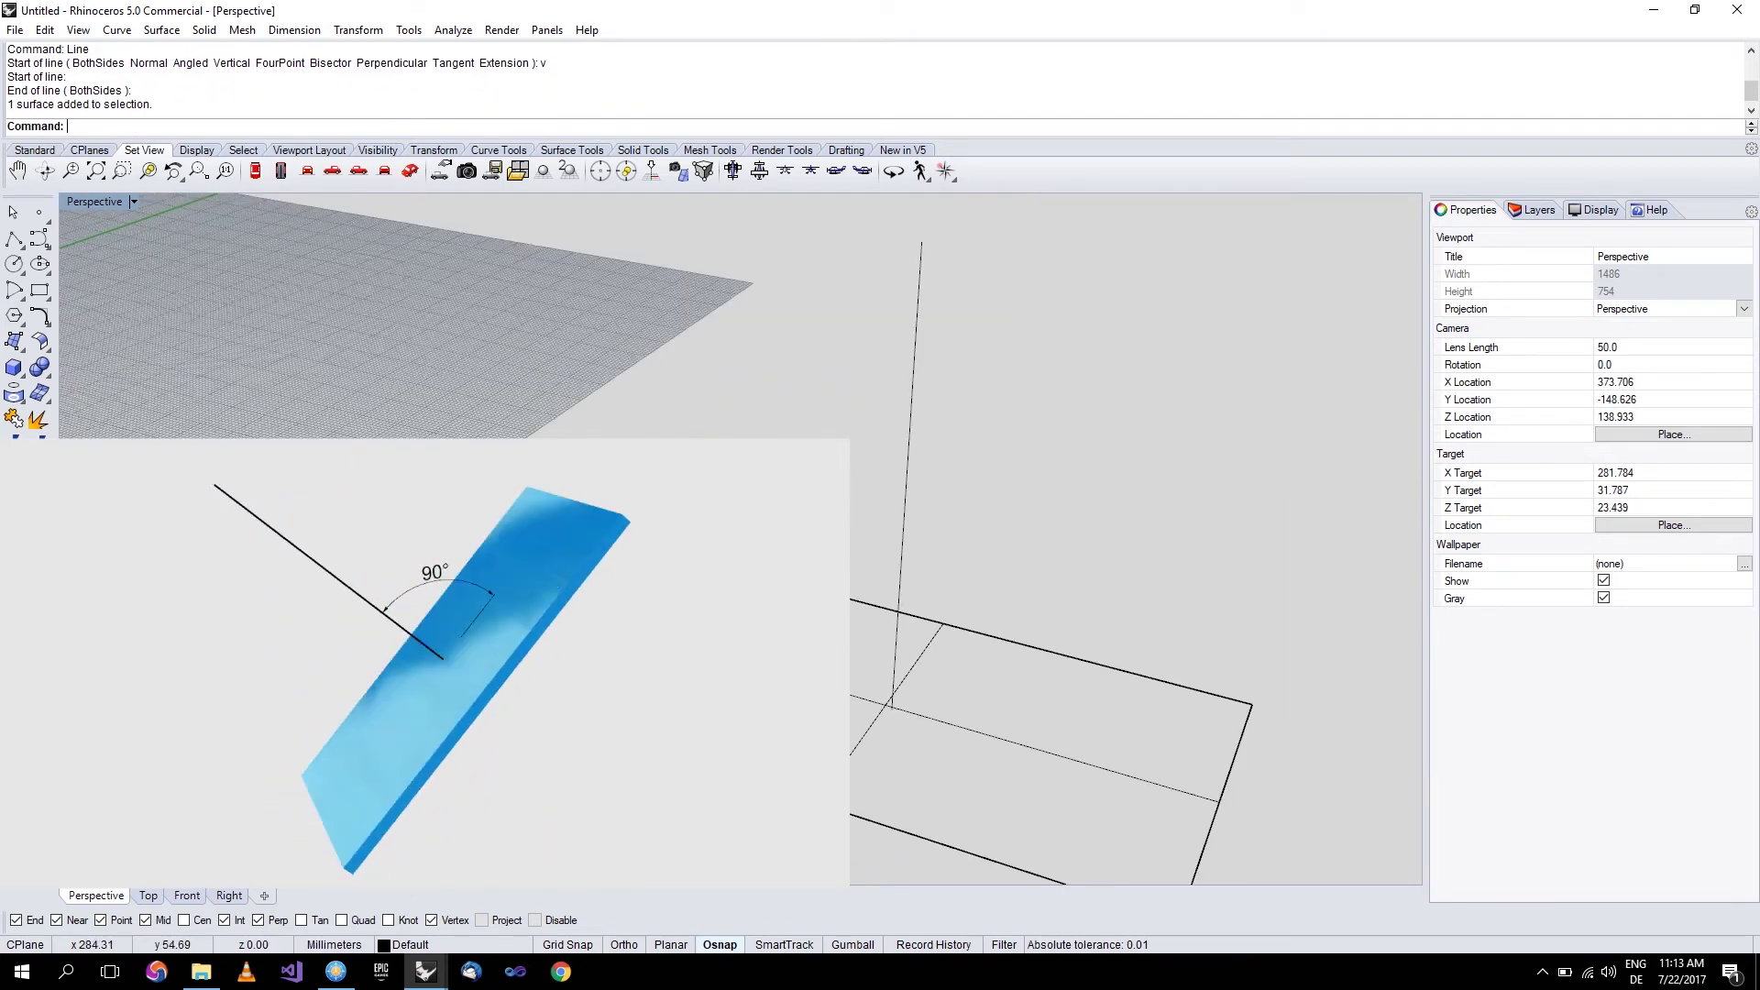
Rotate the vertical line in 3D about an axis through its base, tilting it down towards the plane.
left_click(921, 257)
key("Escape")
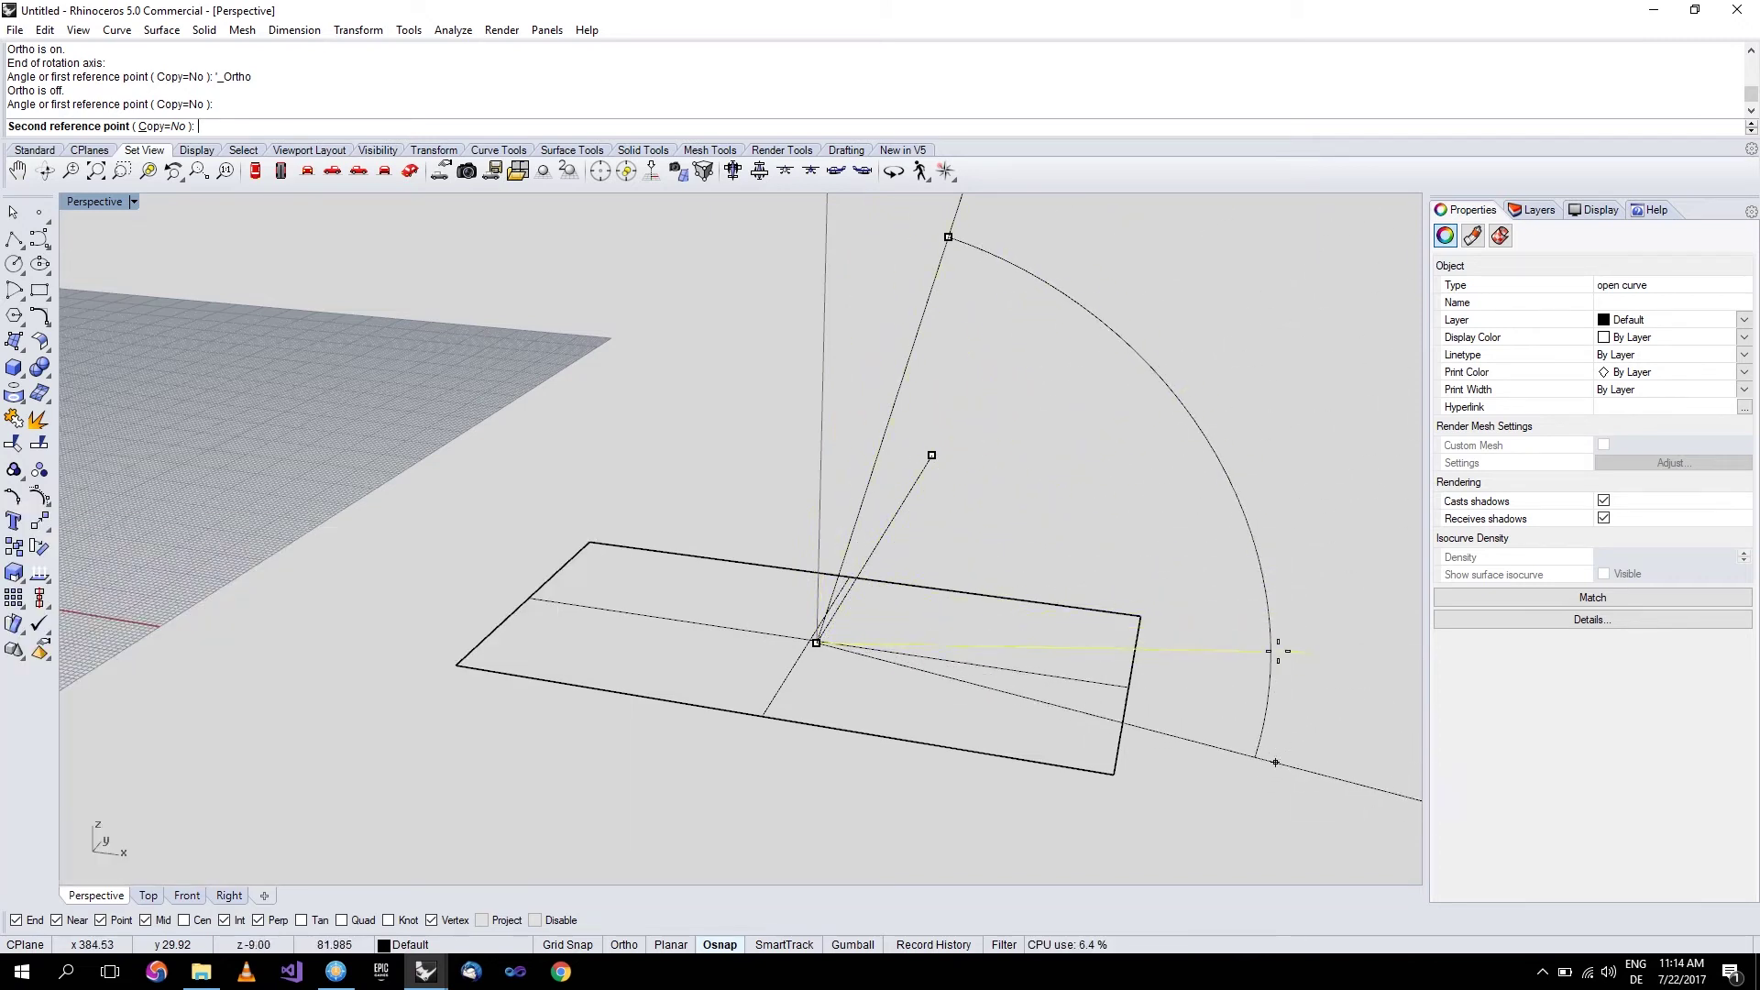
left_click(1272, 647)
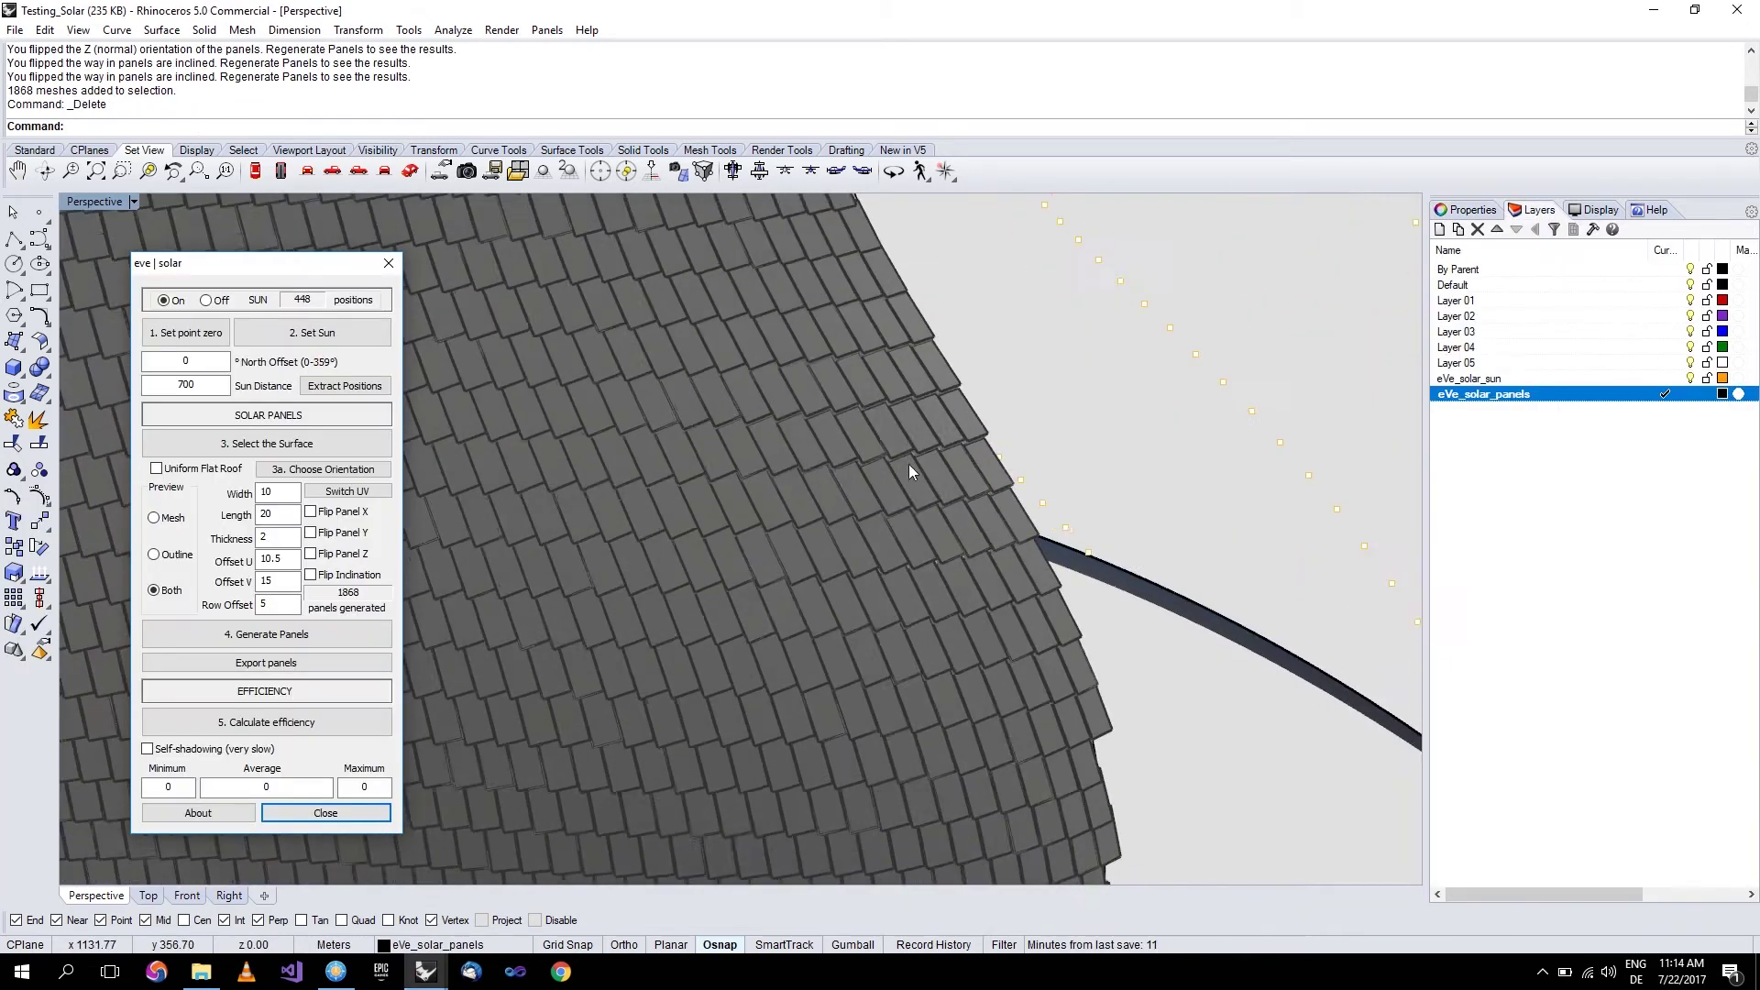
In the Testing_Solar file, examine the shifted panel rows at the surface's far edge against the surrounding sun positions.
scroll(910, 464, "up", 1)
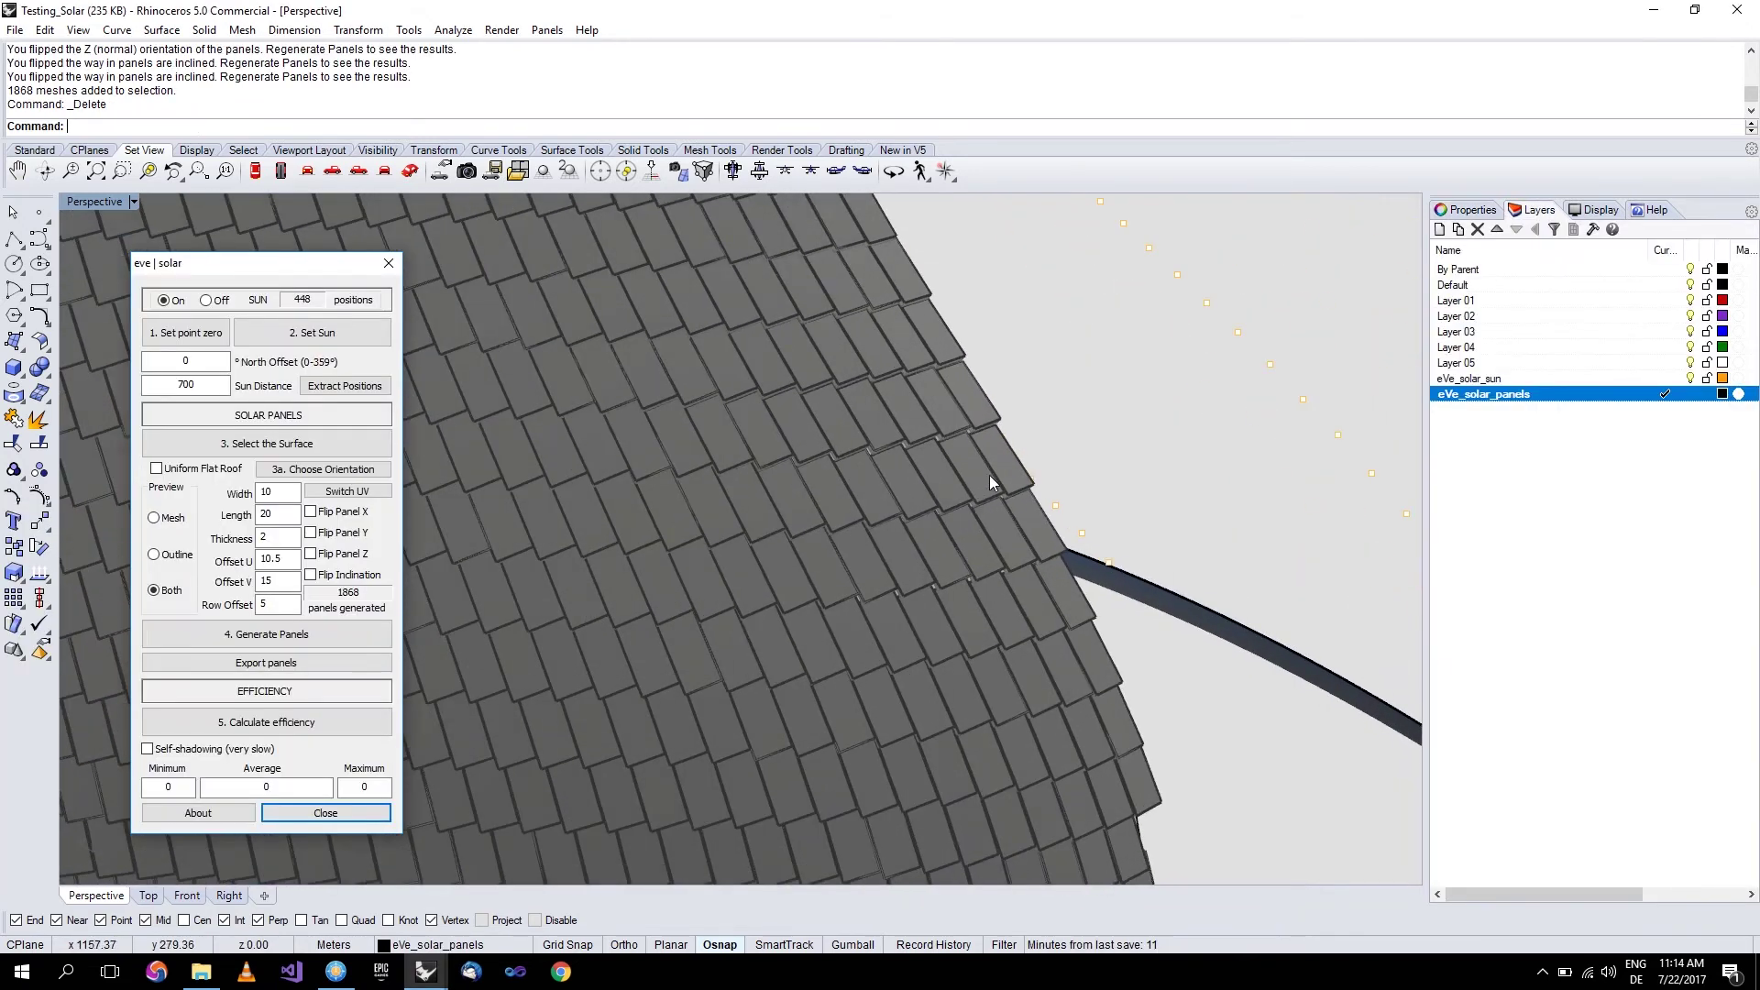
left_click(960, 508)
scroll(816, 597, "down", 6)
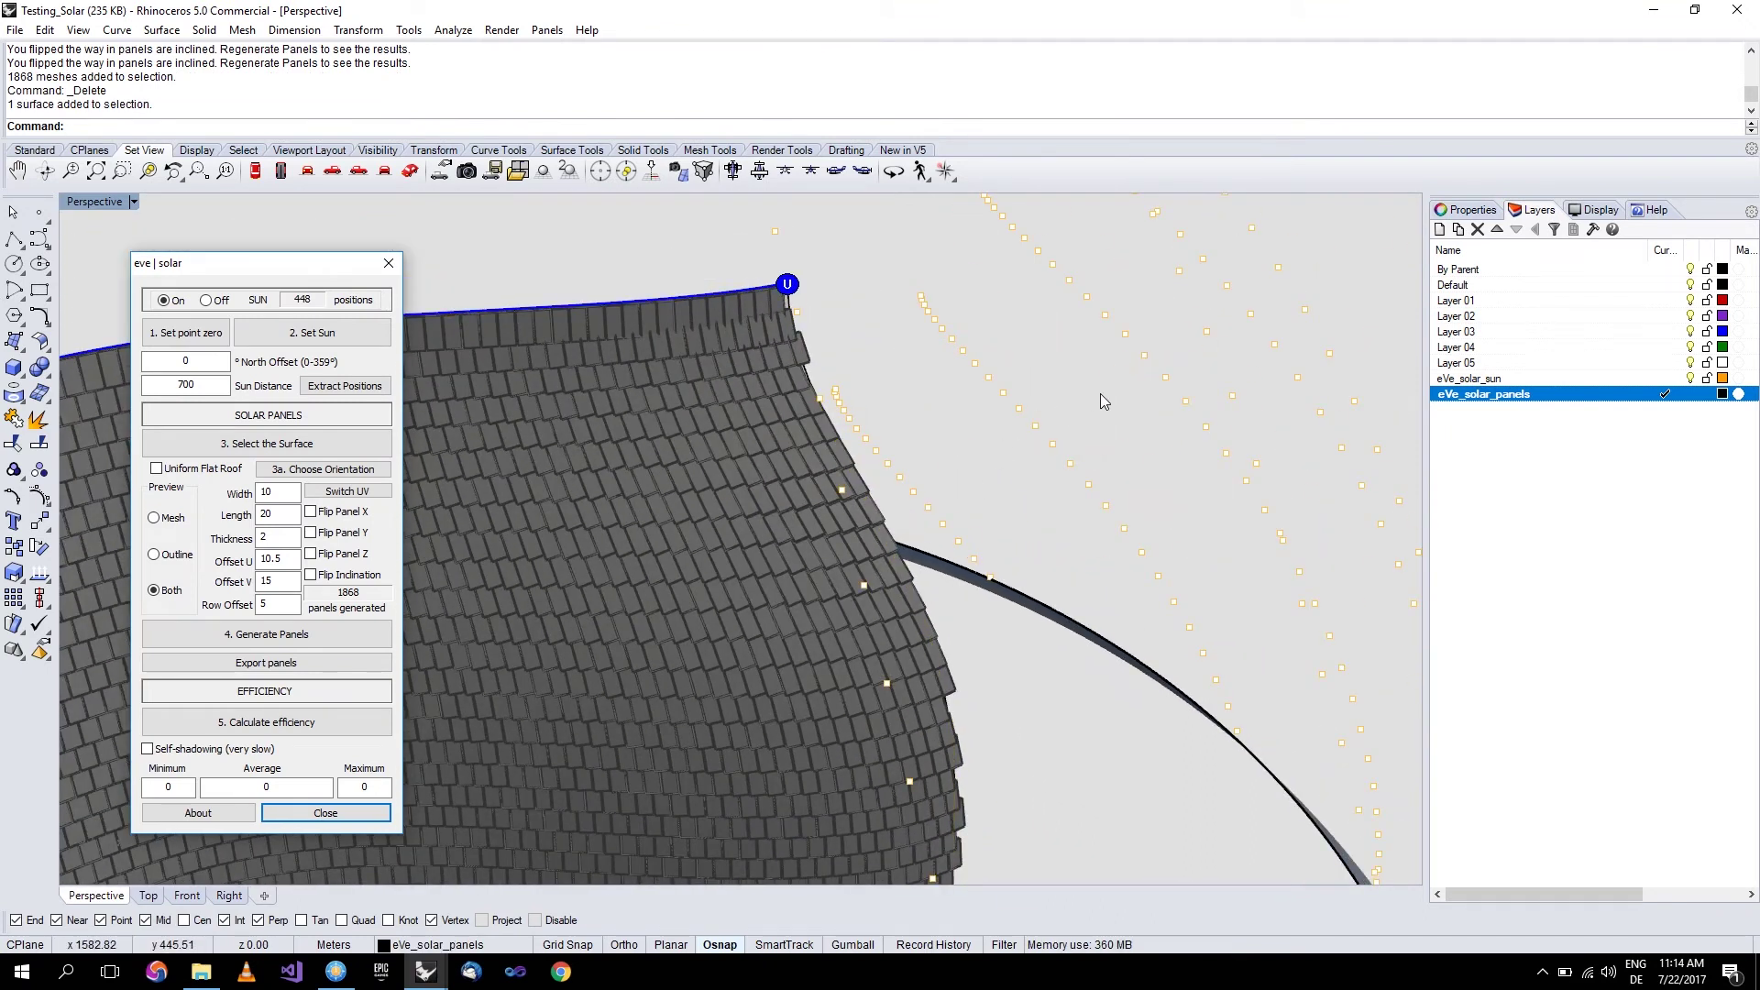
scroll(858, 520, "up", 3)
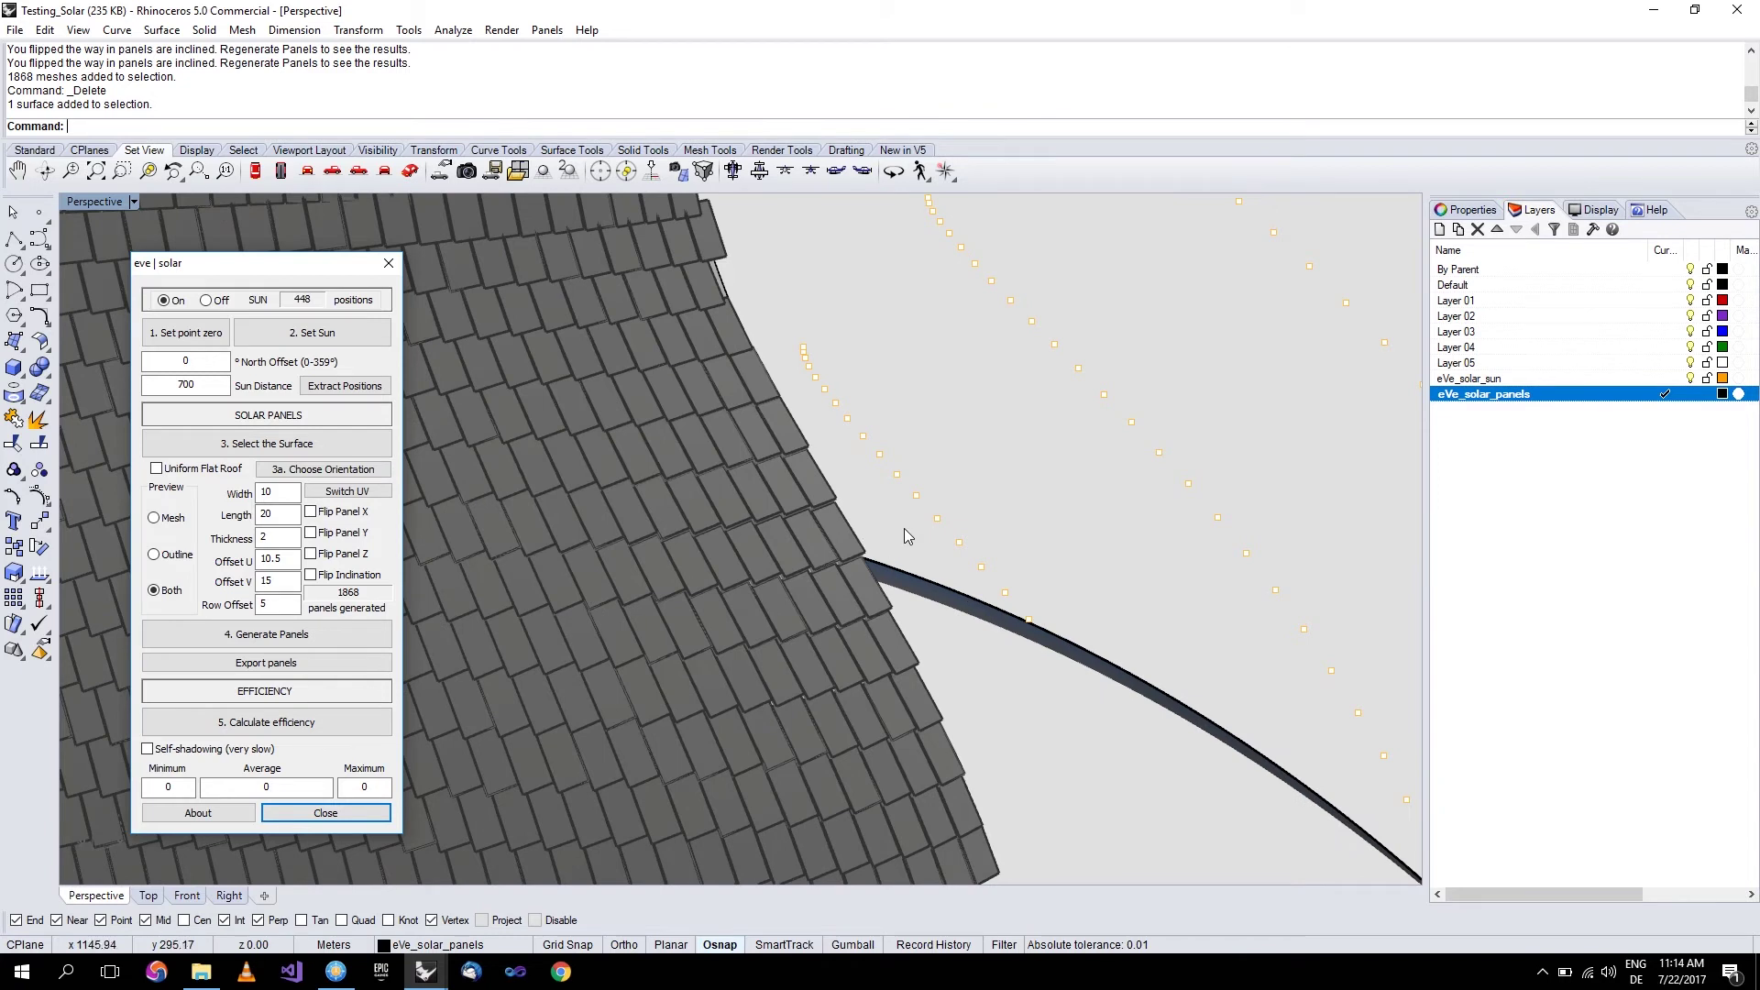
scroll(904, 528, "down", 4)
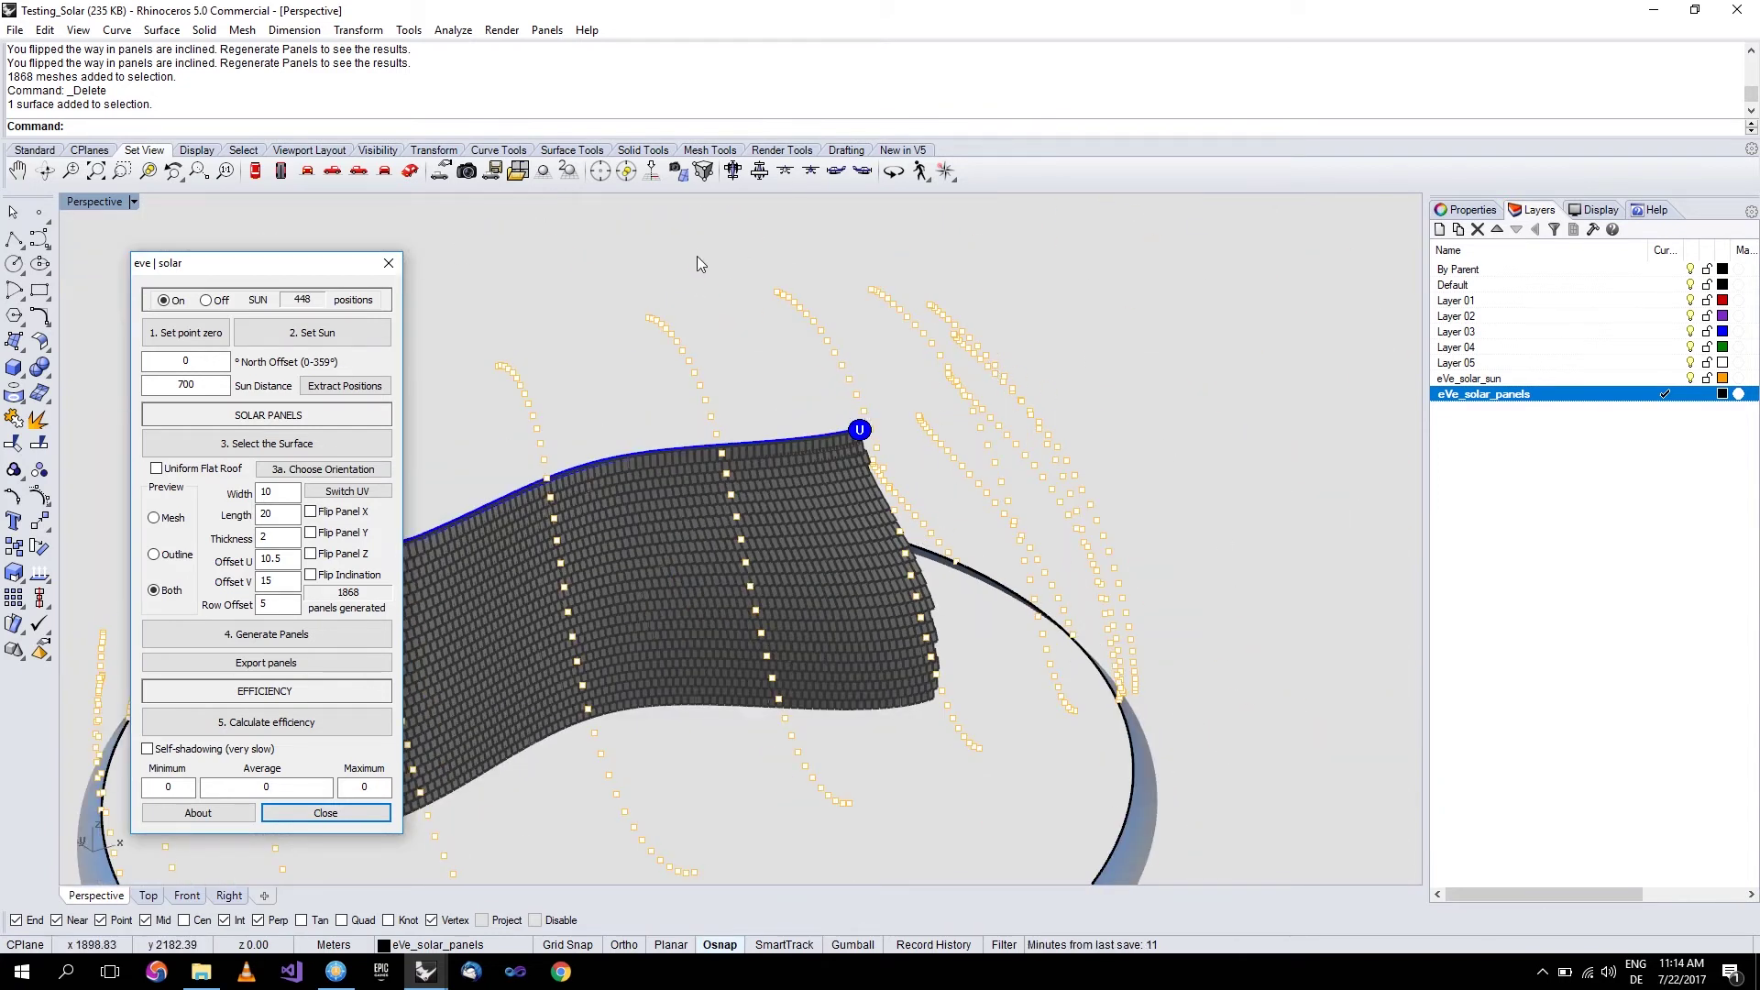
scroll(876, 541, "up", 5)
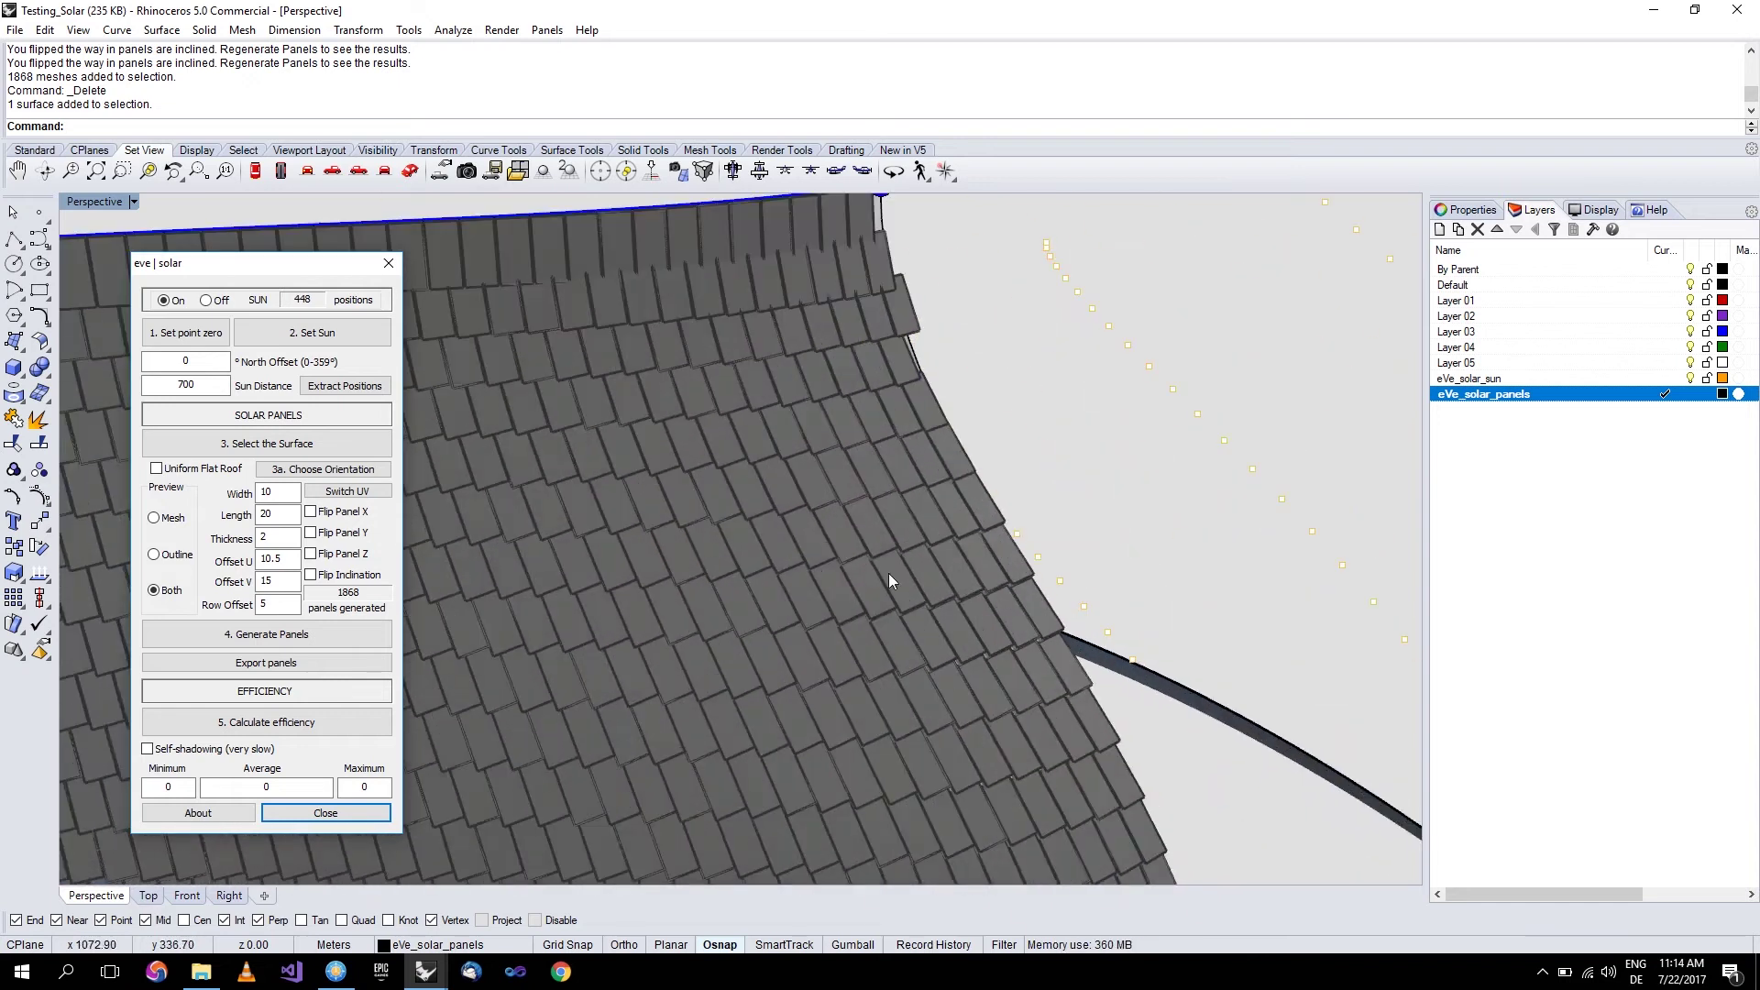
scroll(1011, 531, "down", 4)
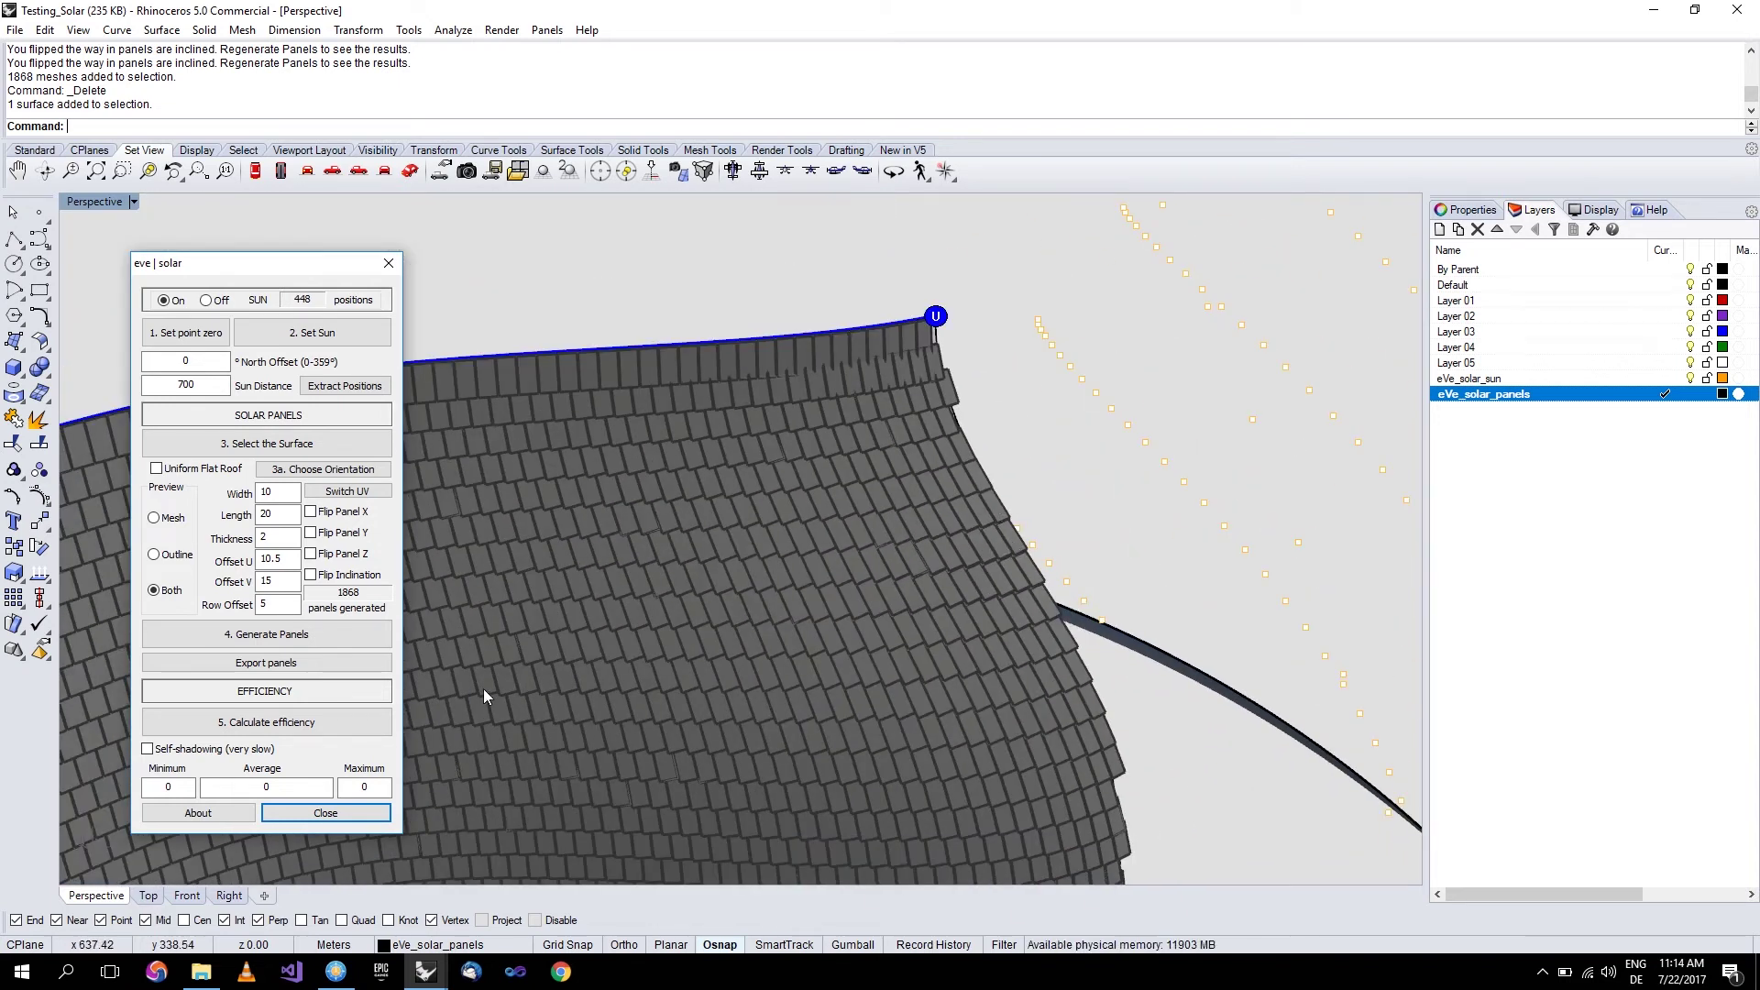
Calculate the efficiency of all generated panels on the curved surface, without self-shadowing.
scroll(873, 459, "down", 6)
scroll(824, 423, "up", 2)
right_click_drag(822, 422, 829, 423)
left_click(295, 731)
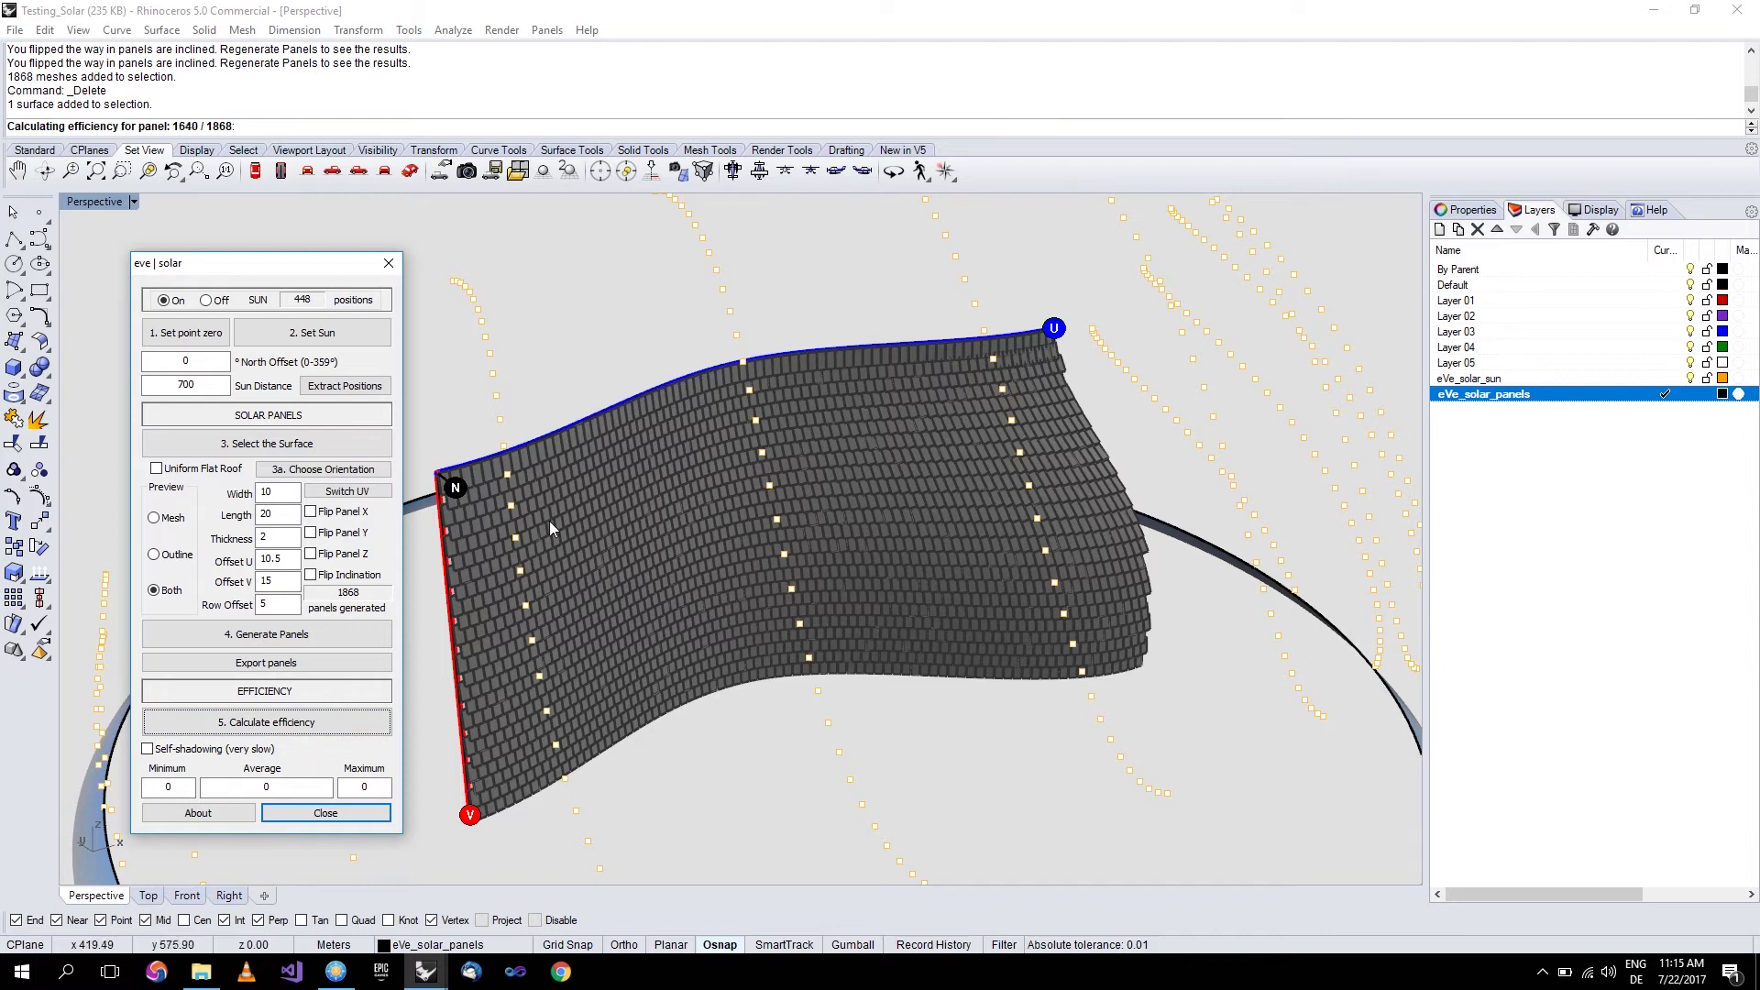
right_click_drag(548, 521, 871, 550)
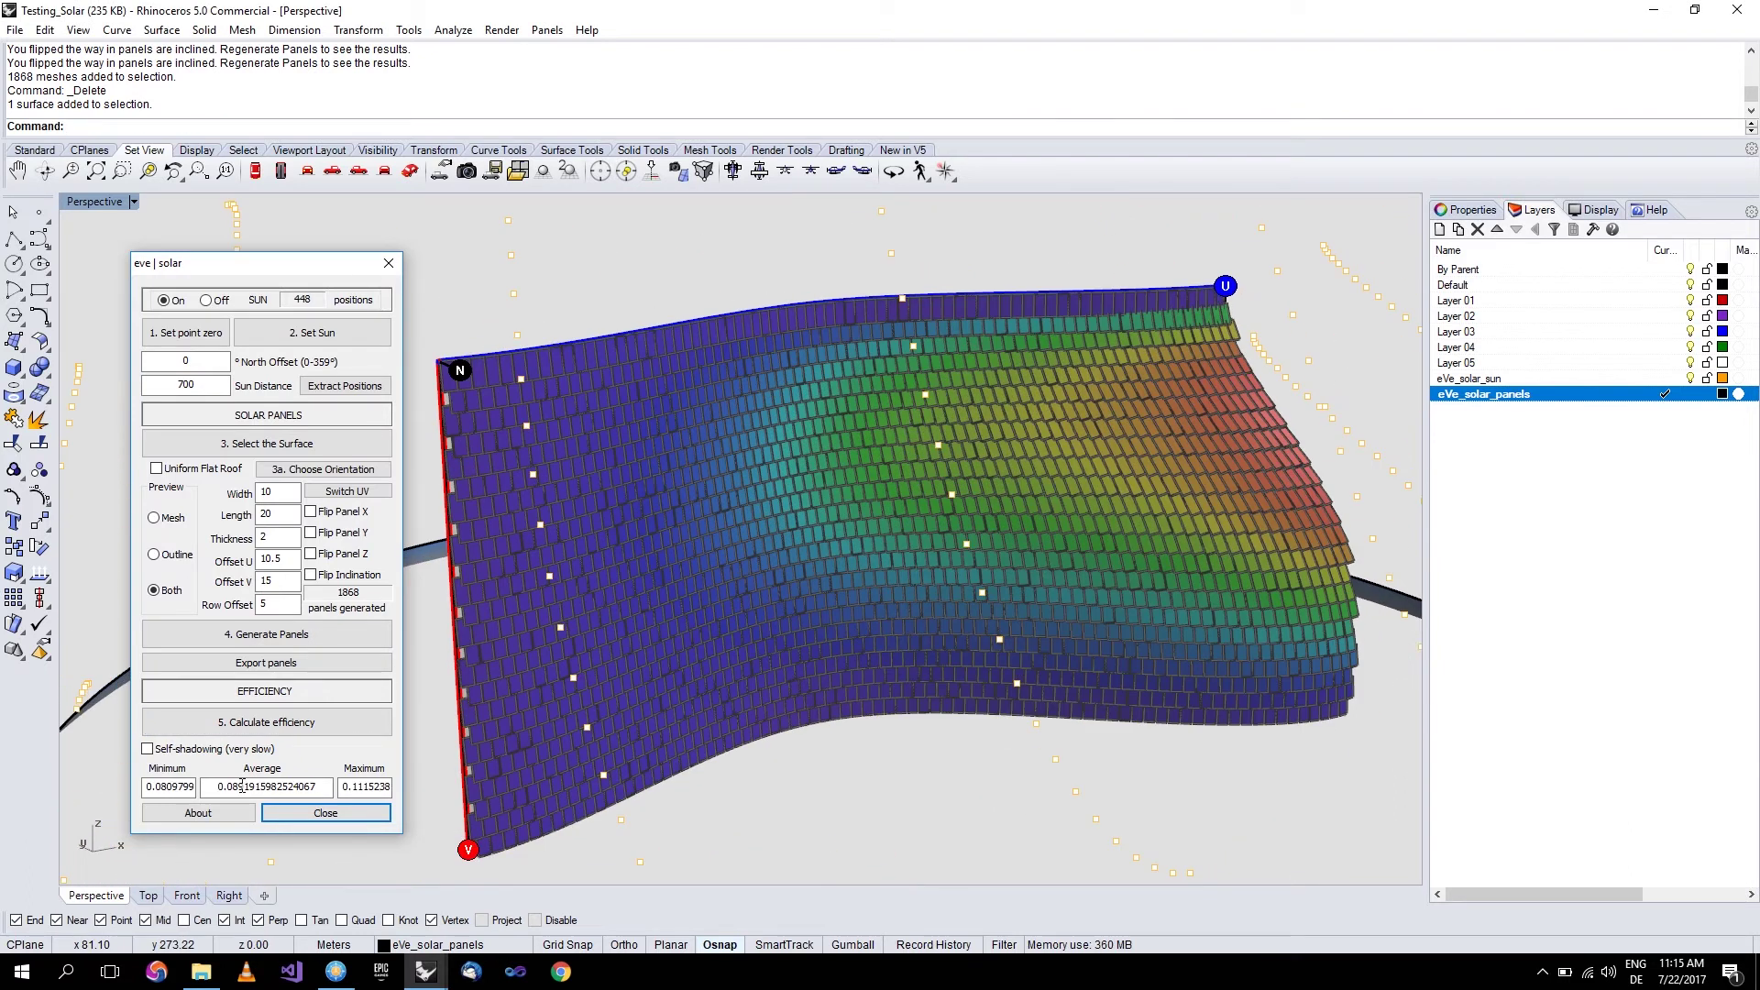
Read the average, minimum and maximum efficiency values calculated for the panels.
left_click_drag(221, 787, 323, 787)
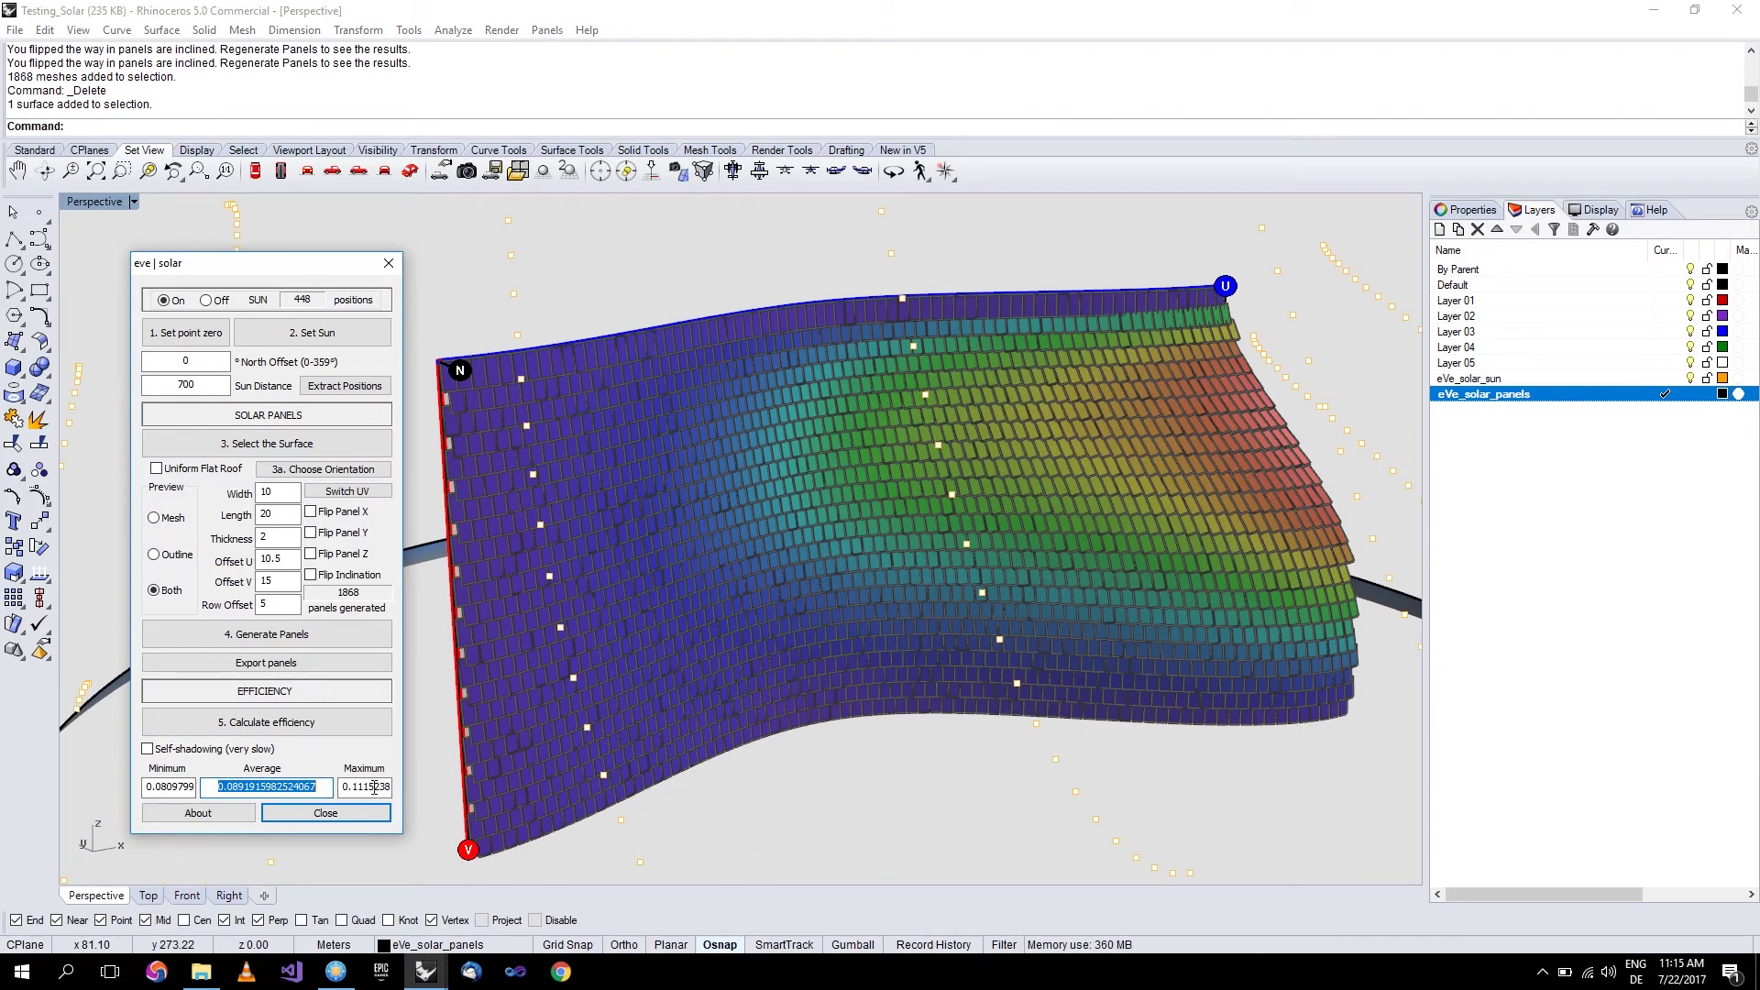
left_click(150, 789)
left_click_drag(147, 790, 195, 787)
key("End")
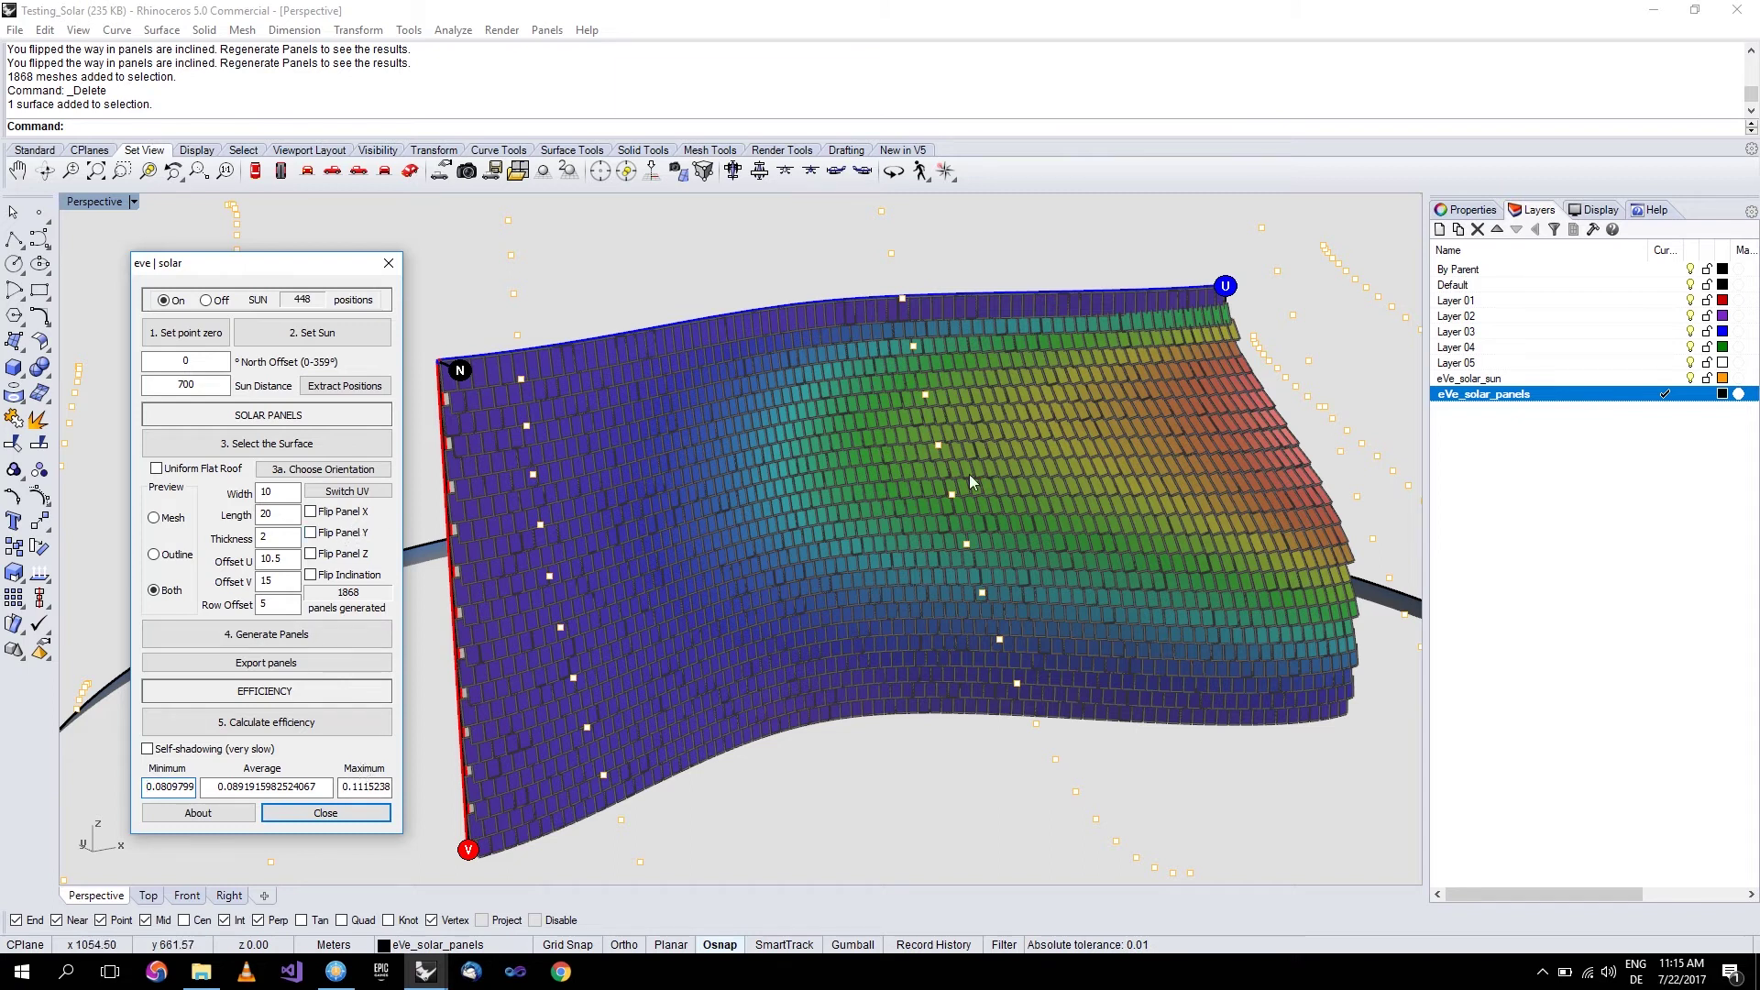
left_click_drag(341, 787, 413, 791)
key("Home")
left_click_drag(233, 786, 224, 786)
left_click(359, 786)
Examine the efficiency colouring across the whole curved surface, from the N corner to the U end.
scroll(999, 512, "up", 5)
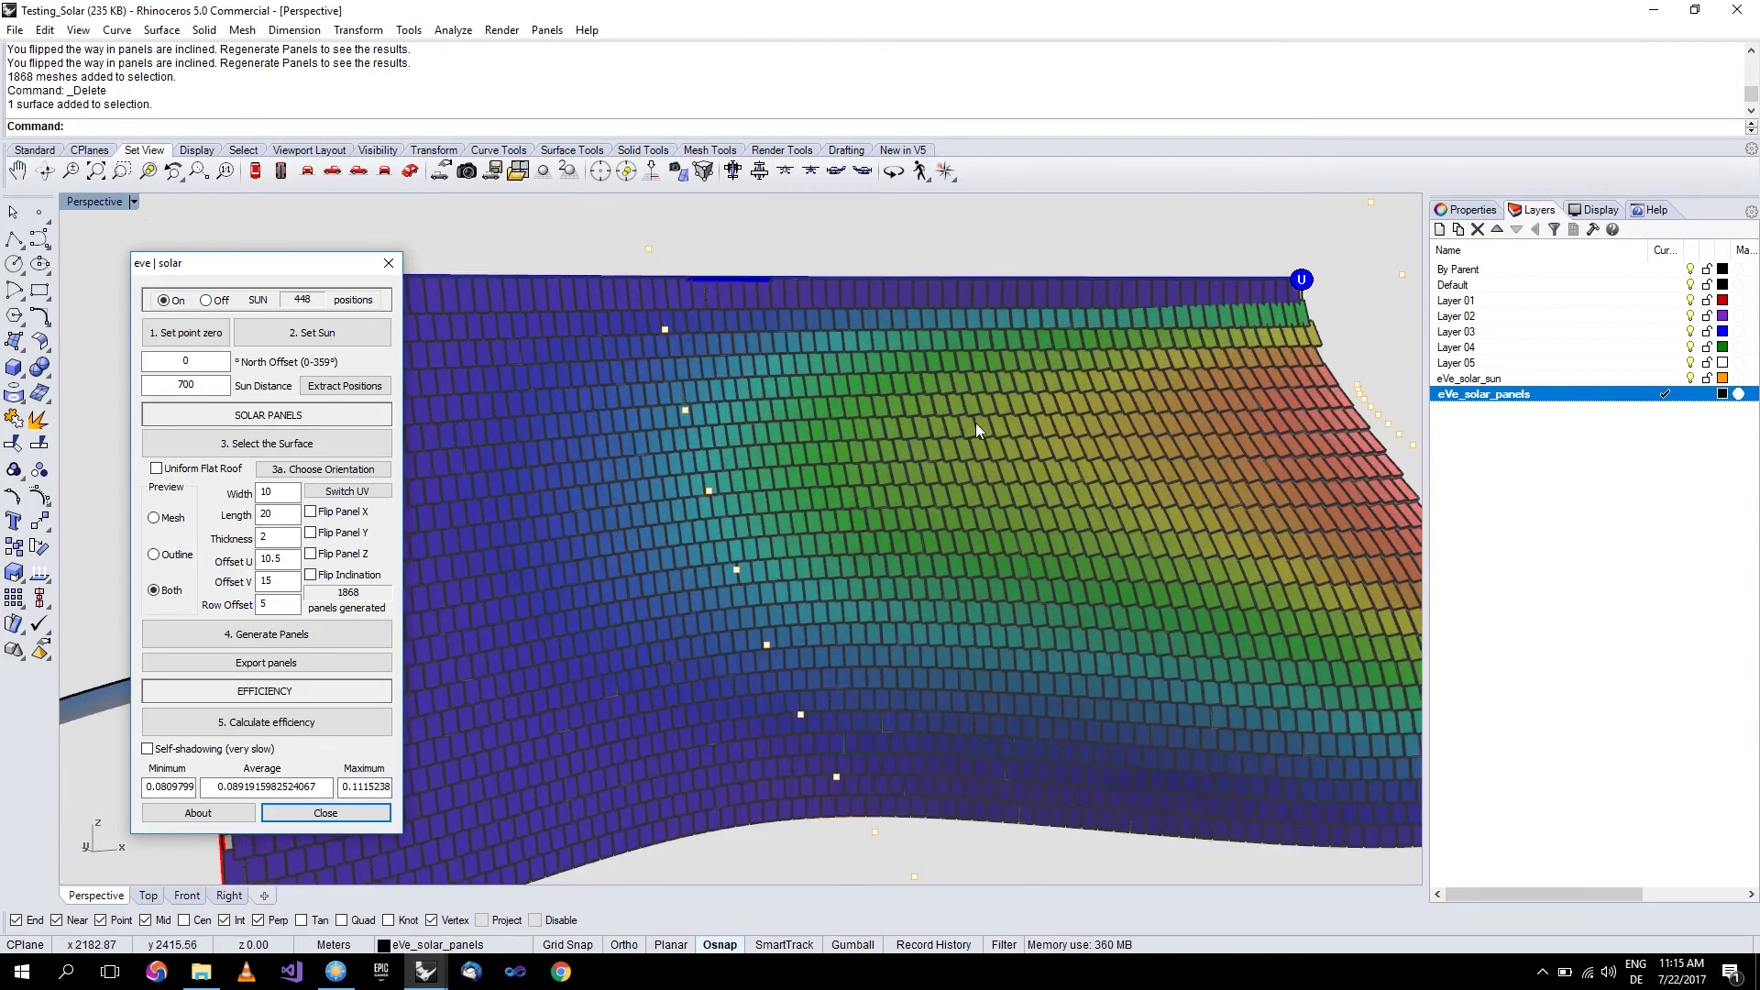
scroll(975, 422, "down", 5)
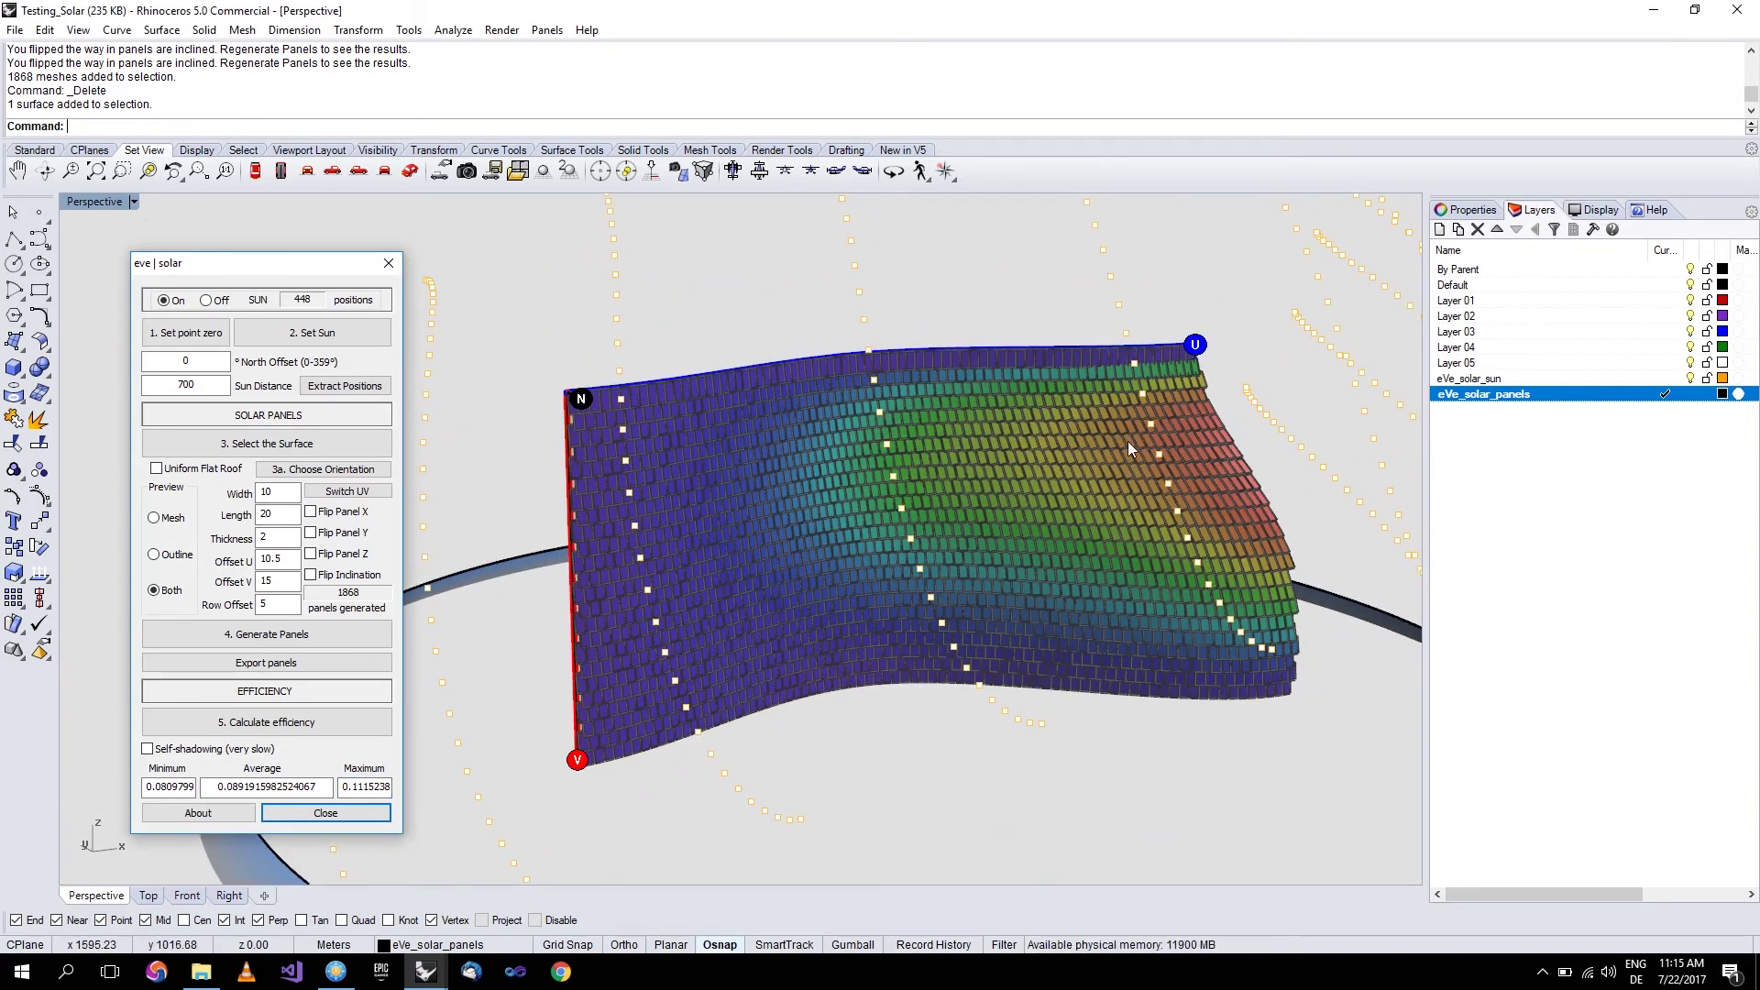
right_click_drag(1267, 476, 1103, 573)
scroll(1108, 652, "up", 8)
right_click_drag(1108, 652, 1242, 444)
scroll(1123, 601, "down", 4)
scroll(1246, 383, "up", 6)
scroll(1224, 463, "down", 4)
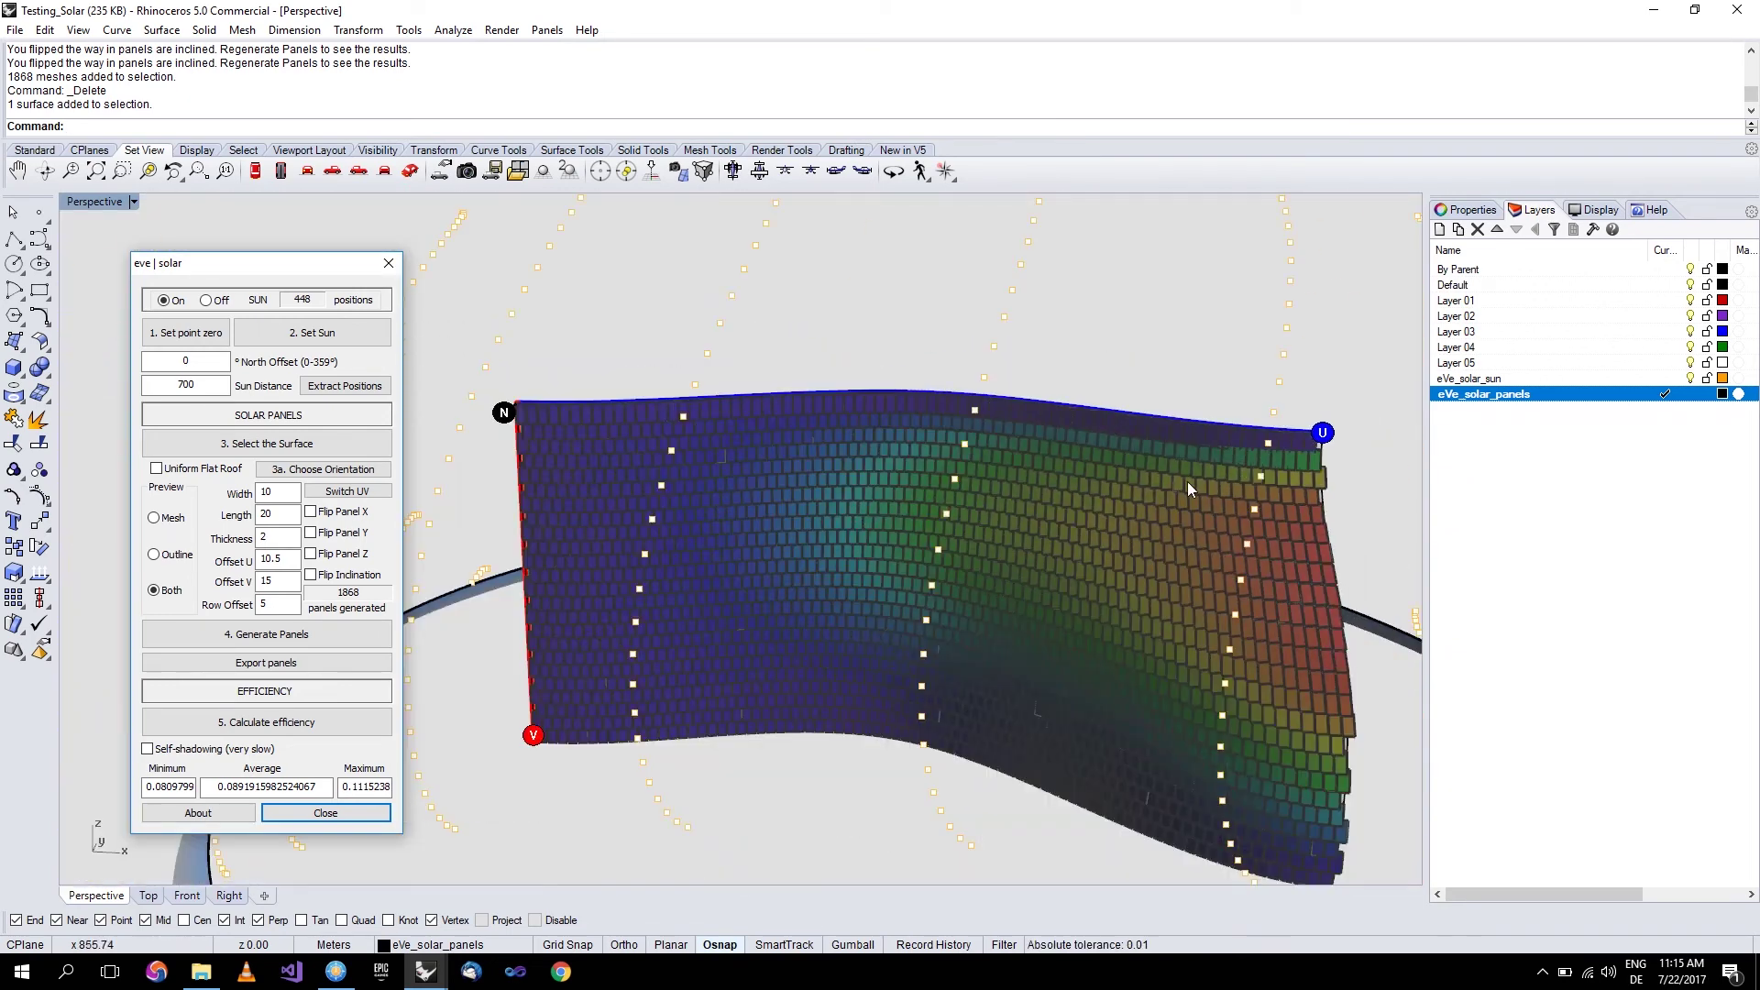
scroll(1202, 481, "up", 3)
right_click_drag(1019, 500, 1117, 502)
scroll(1117, 502, "down", 5)
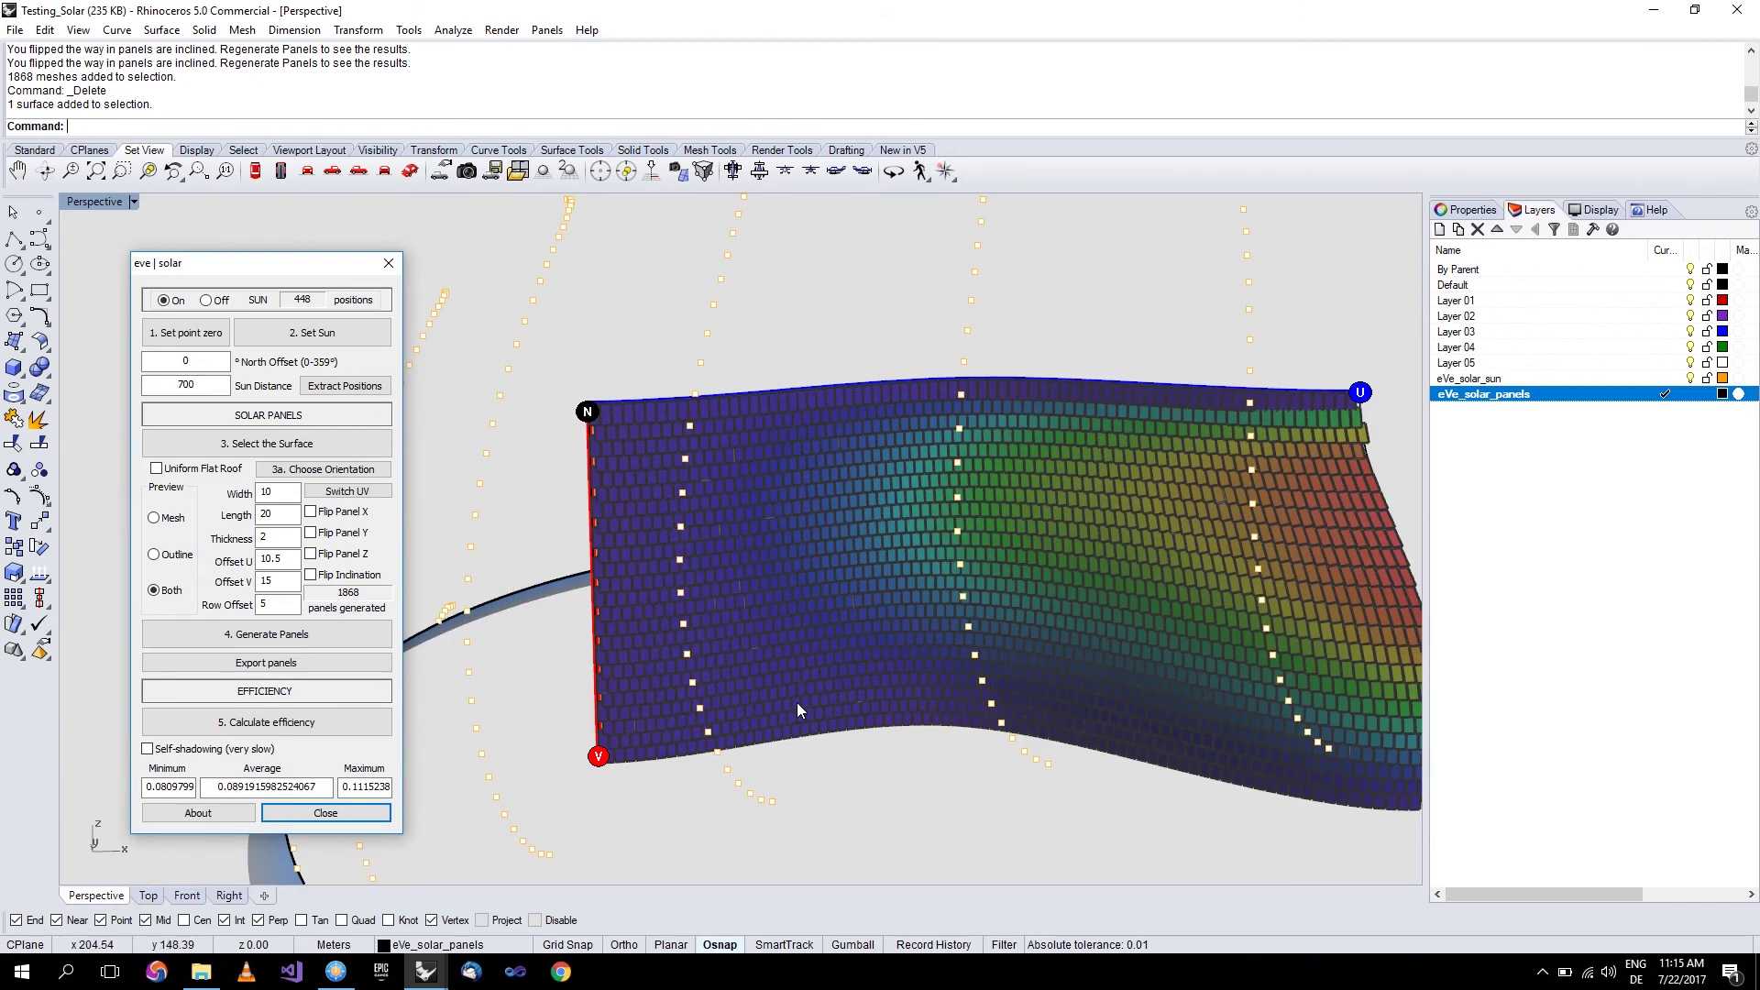
scroll(1014, 583, "up", 5)
scroll(846, 585, "down", 3)
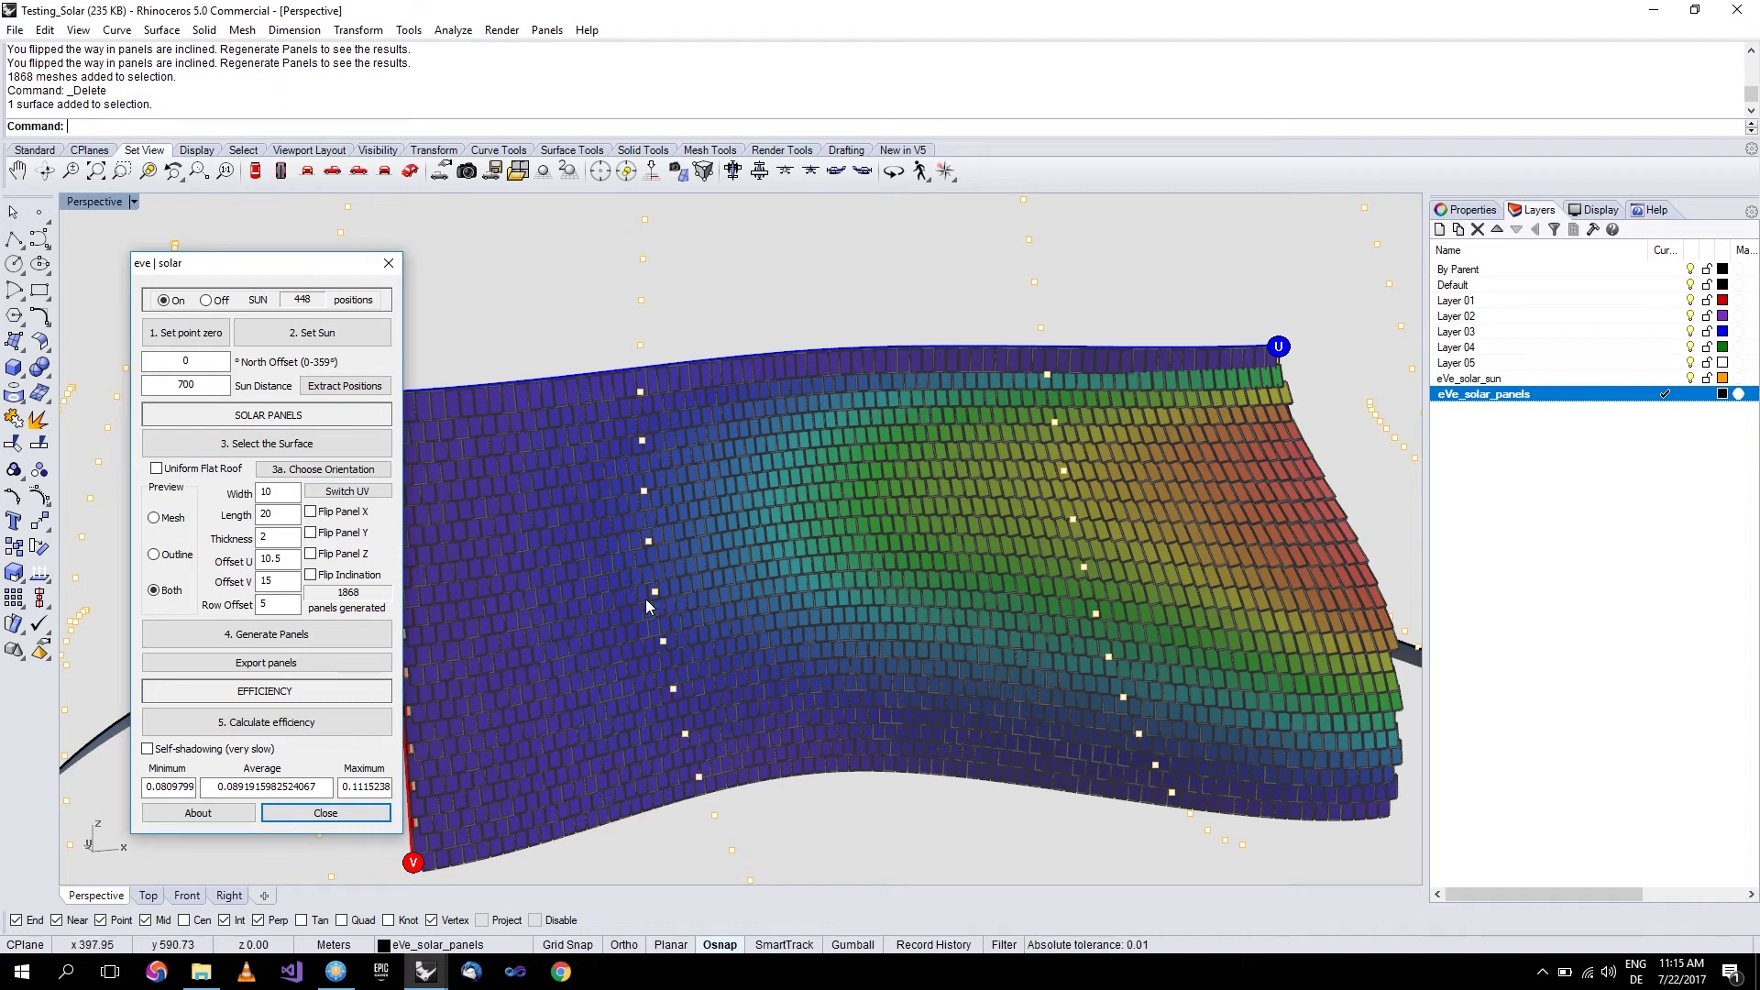
Compare the average efficiency value with the colour distribution over the panels.
double_click(224, 782)
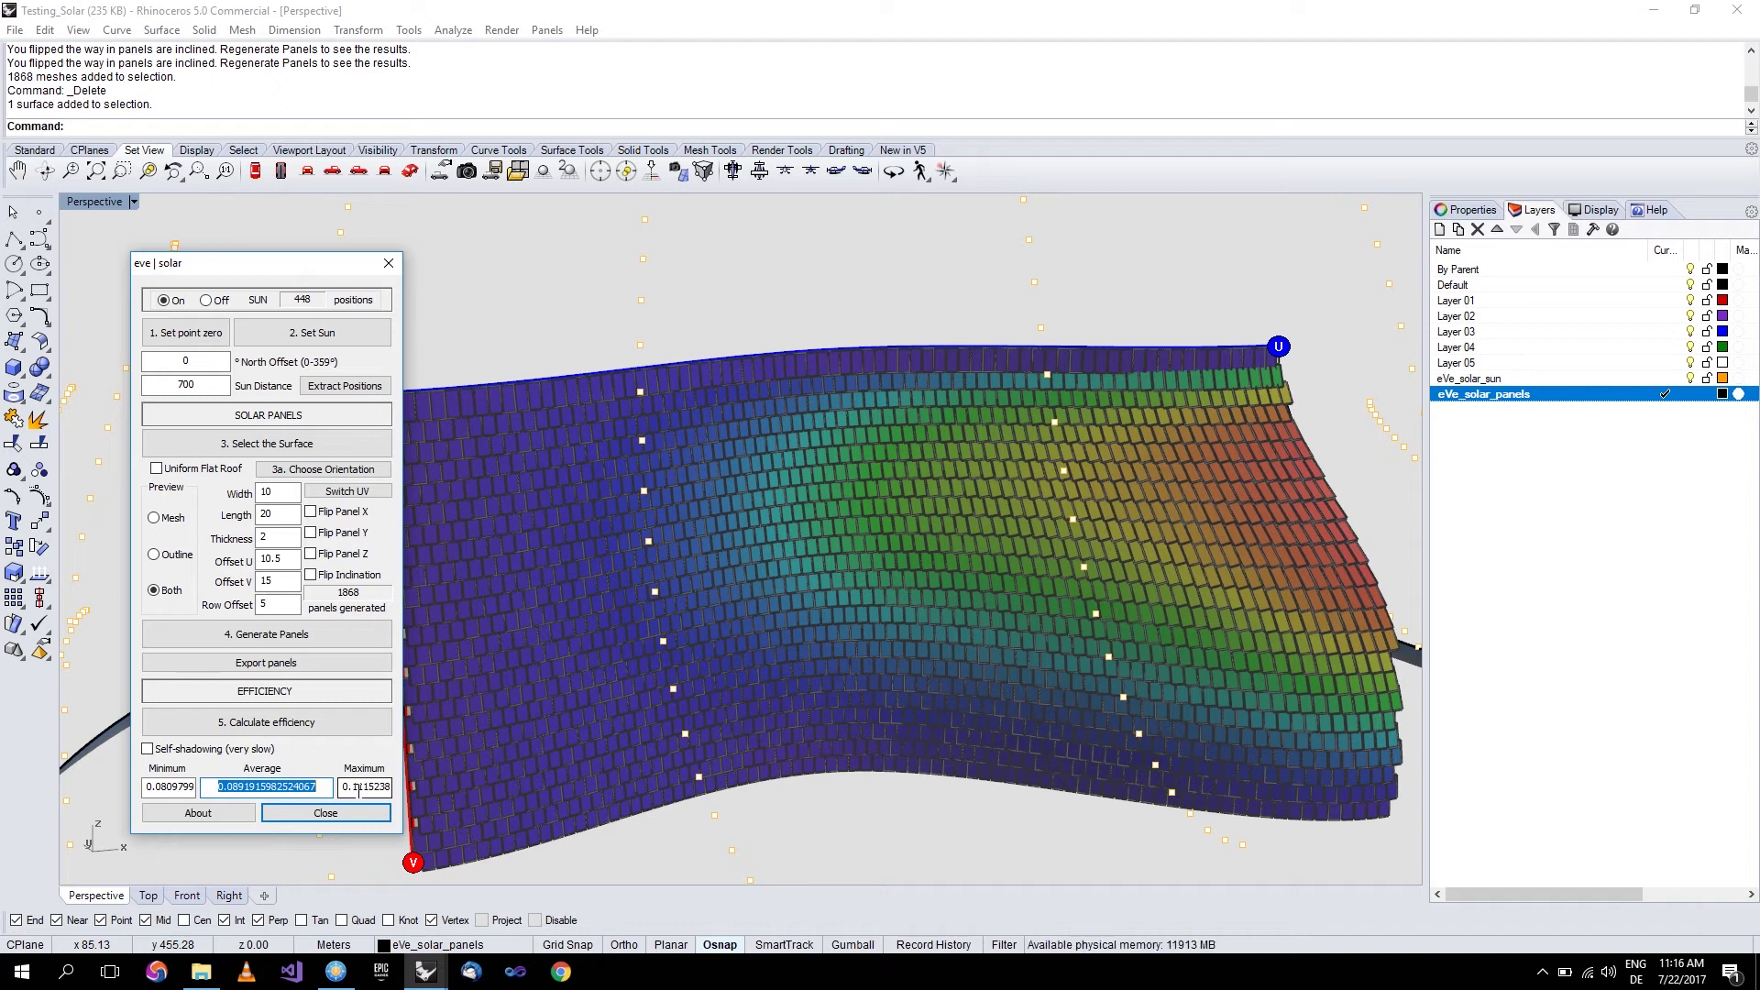
scroll(948, 518, "down", 3)
scroll(935, 513, "up", 2)
scroll(948, 530, "down", 2)
scroll(908, 550, "up", 3)
scroll(928, 555, "down", 2)
mouse_move(927, 561)
right_mouse_down()
mouse_move(872, 587)
mouse_move(911, 575)
right_mouse_up()
scroll(867, 586, "up", 2)
scroll(877, 475, "down", 3)
scroll(891, 490, "up", 3)
right_click_drag(891, 489, 864, 580)
scroll(863, 579, "down", 2)
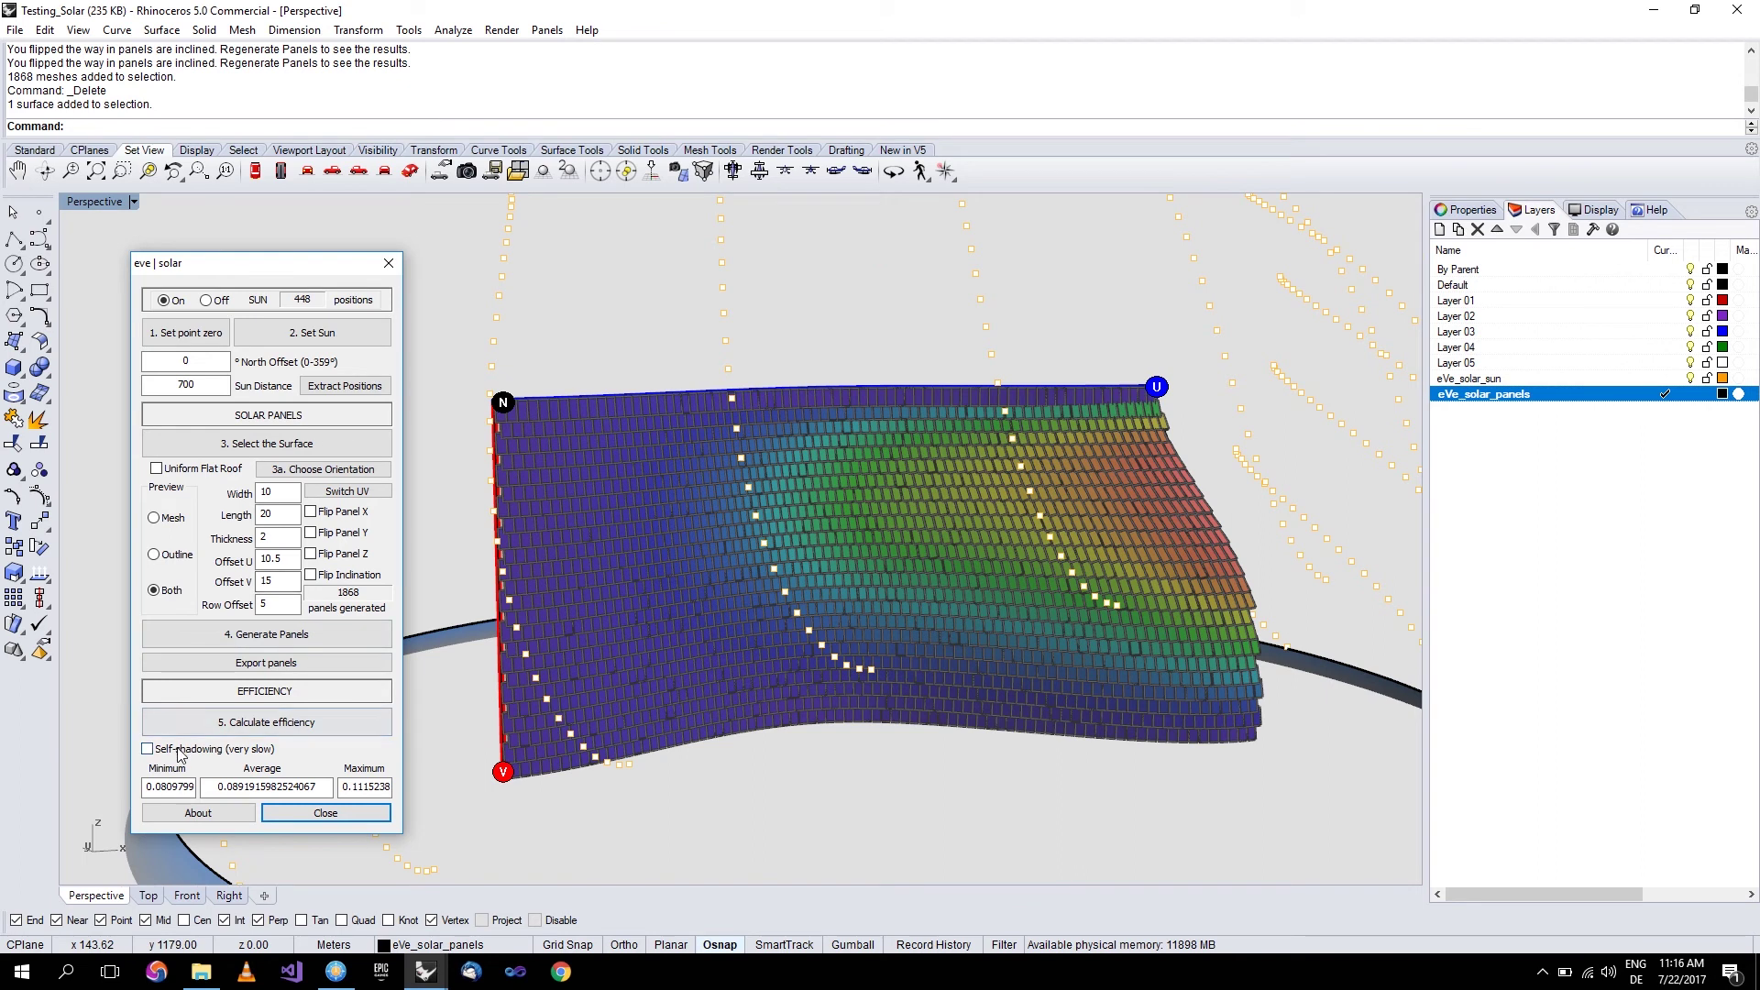
Examine from the side where the curved surface's panels could shade one another, as considered by the Self-shadowing option.
right_click_drag(1036, 541, 745, 631)
scroll(747, 630, "up", 6)
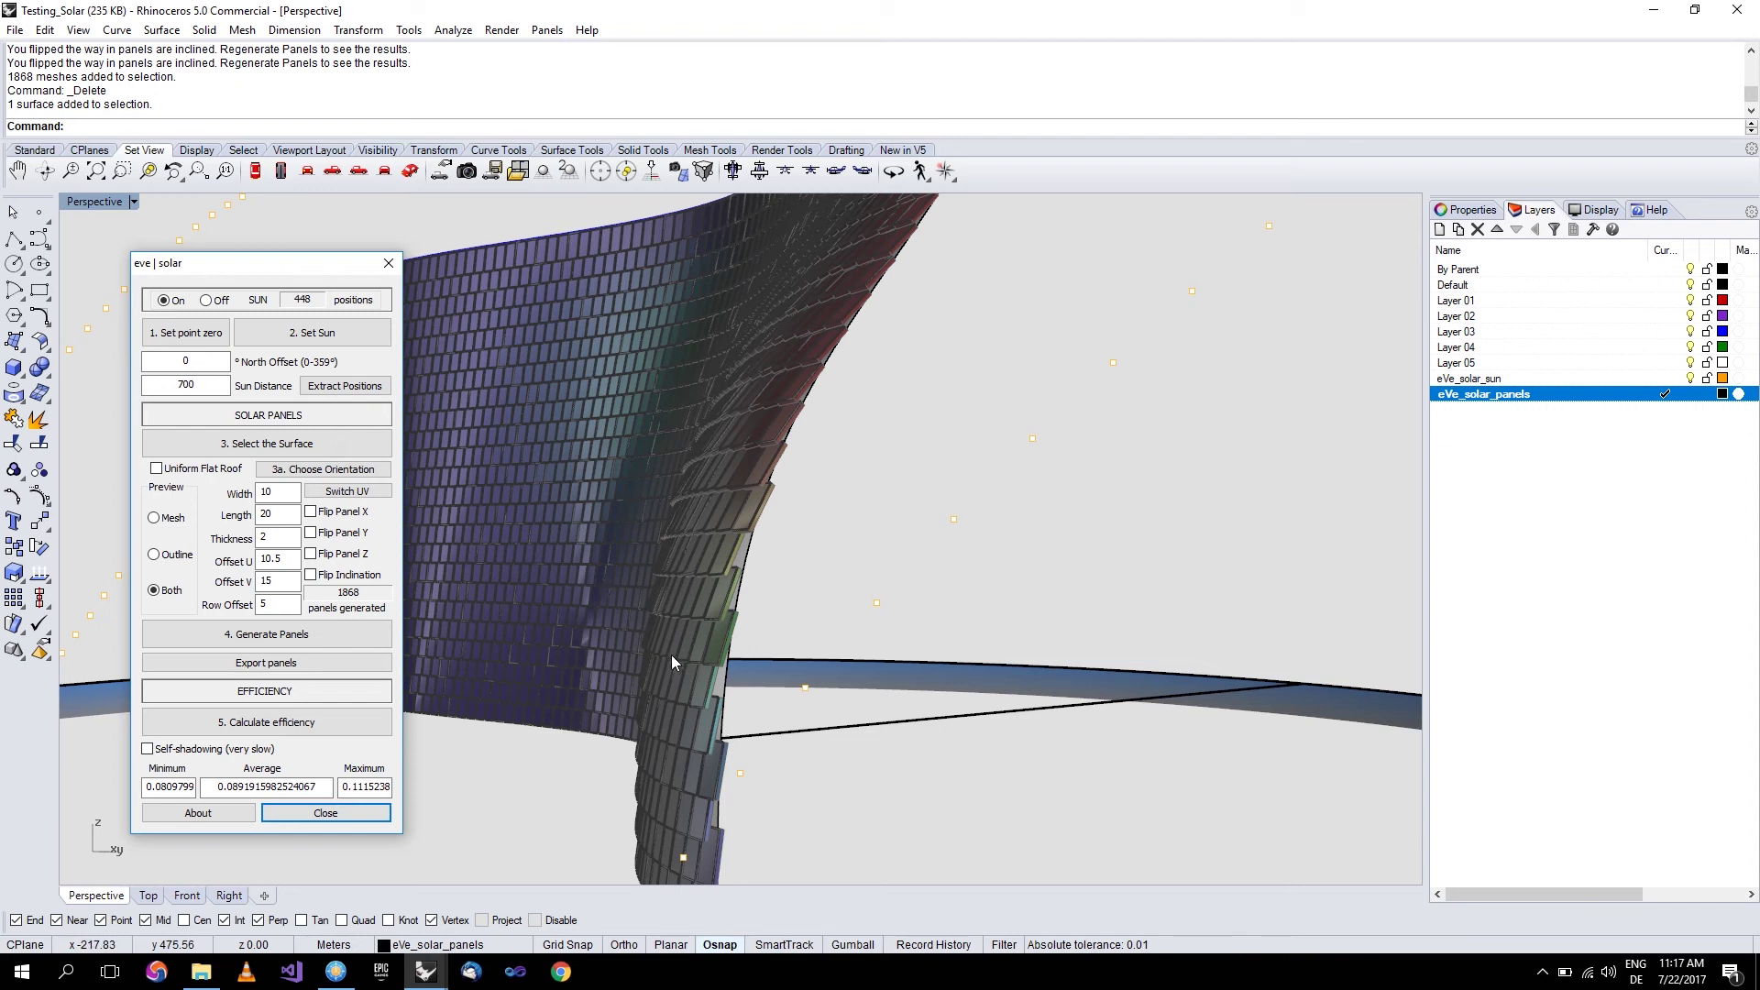
right_click_drag(654, 630, 662, 637)
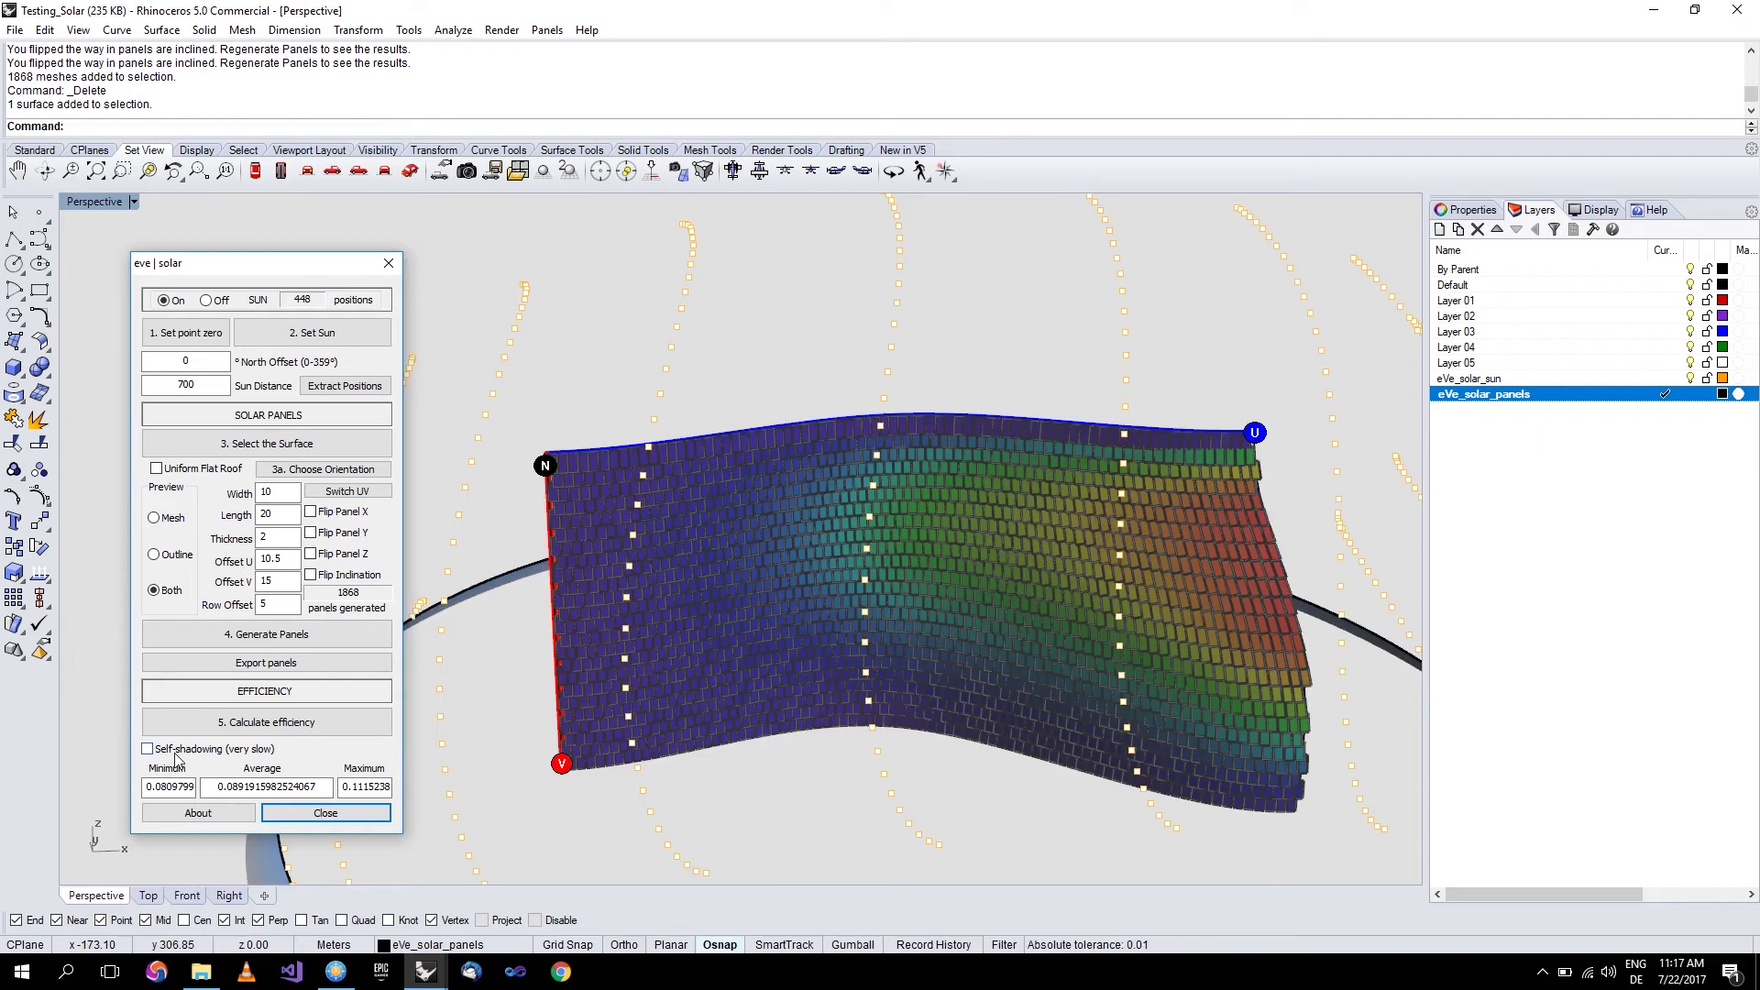
right_click_drag(957, 689, 532, 607)
right_click_drag(902, 620, 941, 553)
scroll(869, 558, "down", 4)
scroll(867, 557, "up", 4)
Choose the flat sloping four-sided surface beside the sun circle as the surface for the solar panels.
scroll(913, 509, "down", 2)
scroll(915, 517, "down", 6)
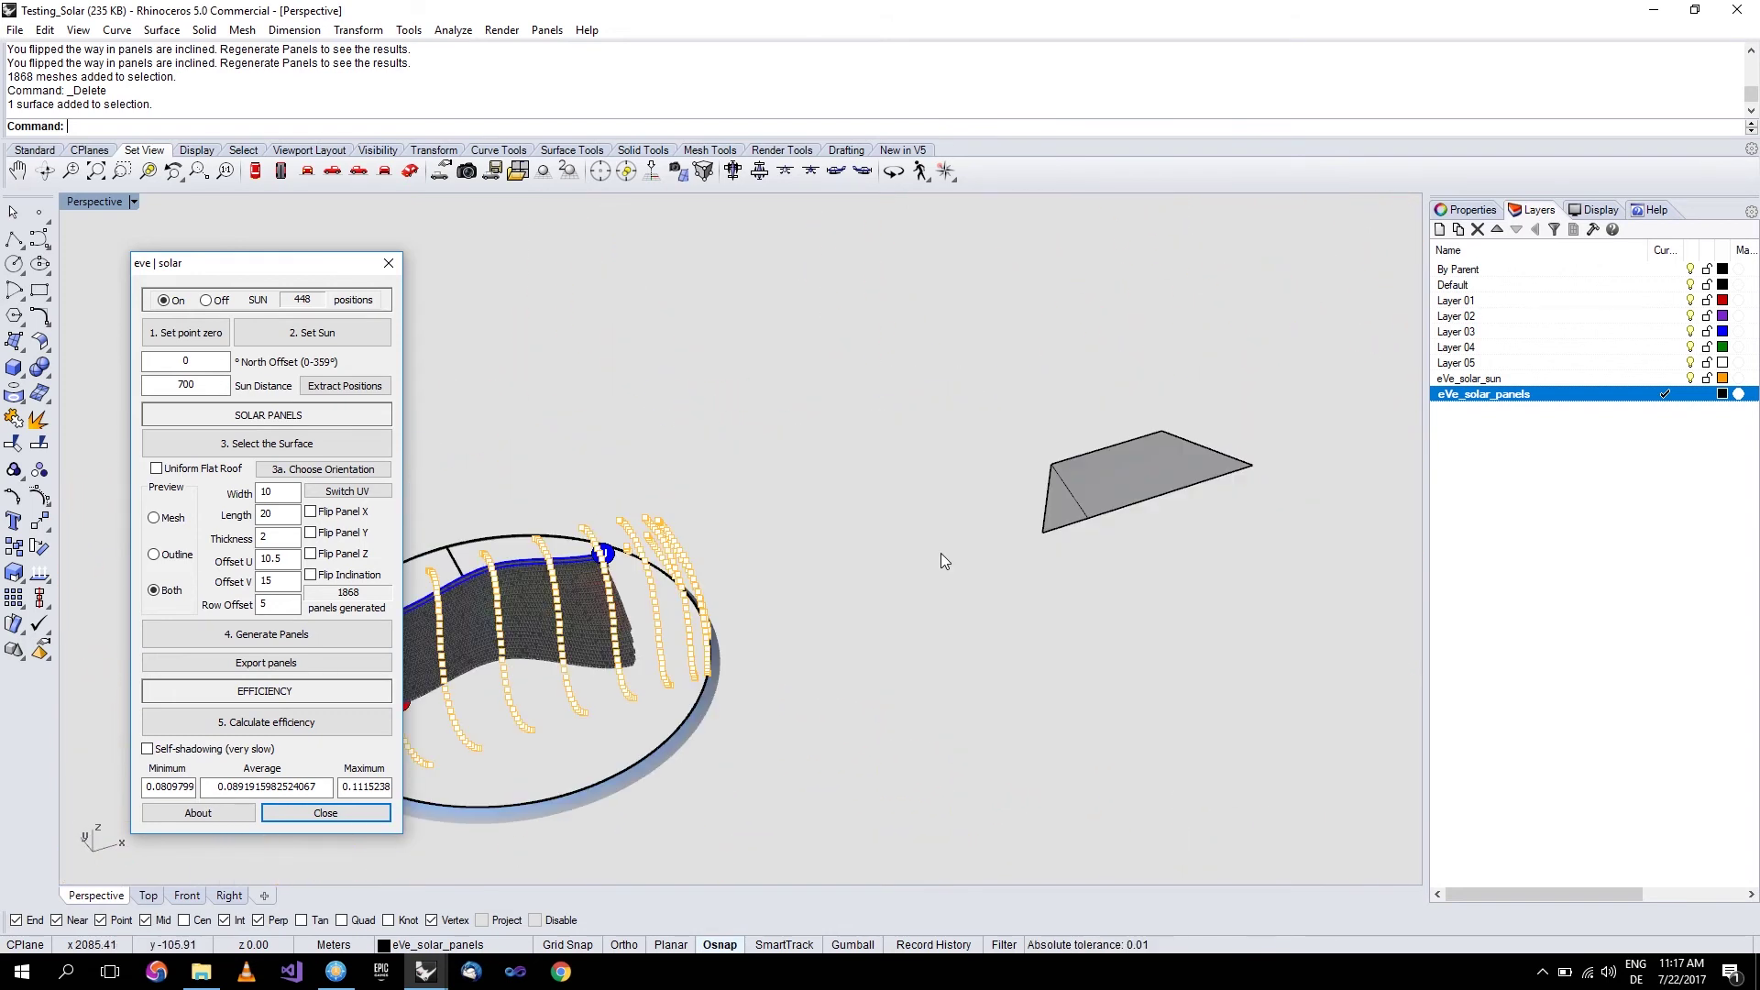
left_click(295, 447)
left_click(1125, 486)
right_click_drag(1125, 486, 1109, 530)
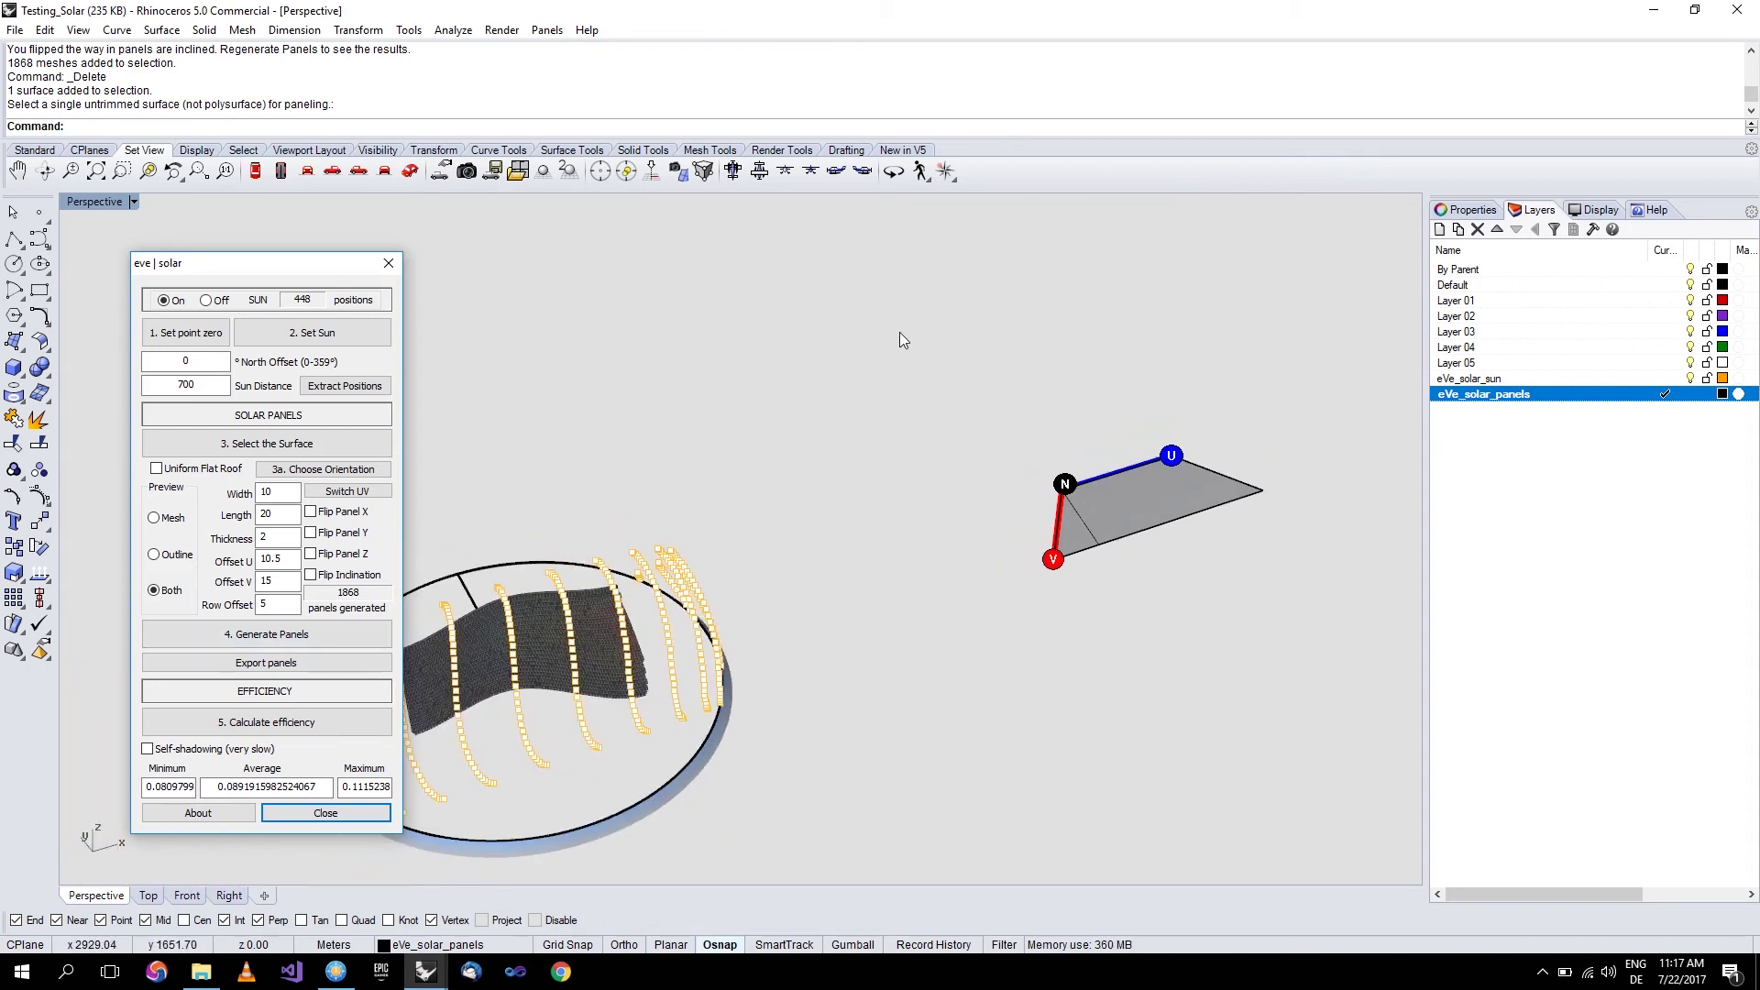
Turn on the Uniform Flat Roof option for the chosen flat surface.
scroll(677, 625, "down", 1)
scroll(587, 664, "up", 1)
scroll(587, 666, "up", 4)
scroll(495, 688, "down", 4)
scroll(1109, 468, "up", 10)
right_click_drag(522, 664, 576, 664)
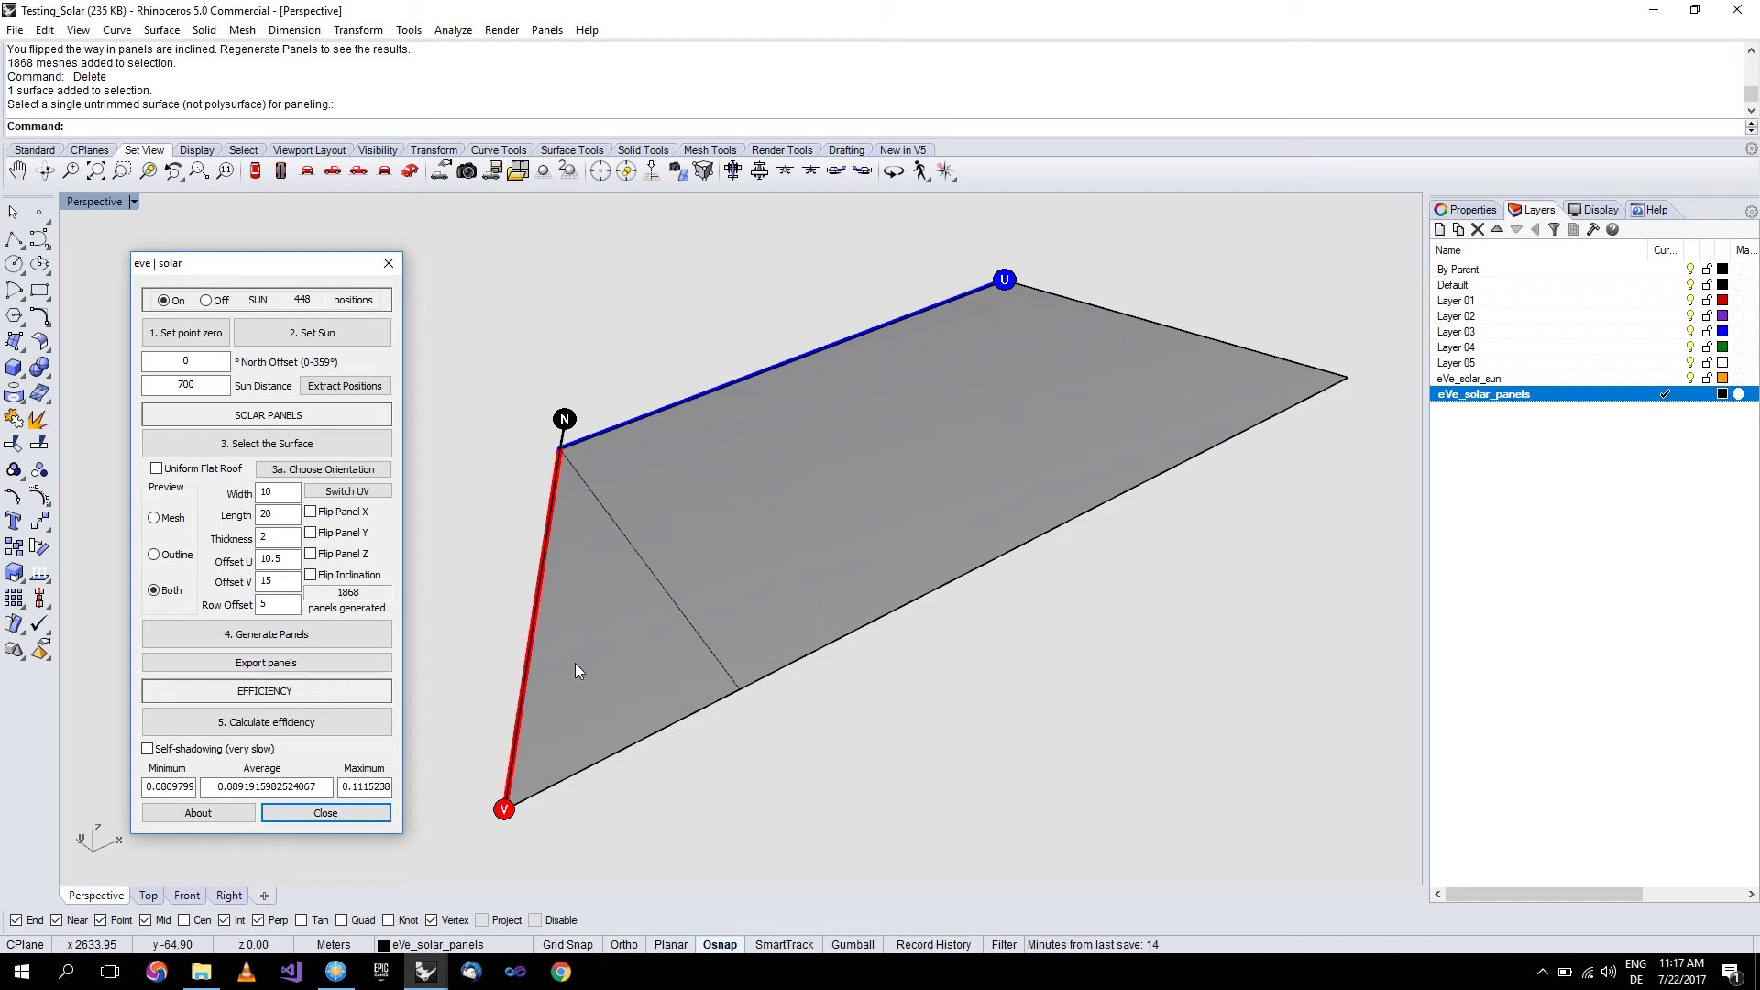
left_click(178, 471)
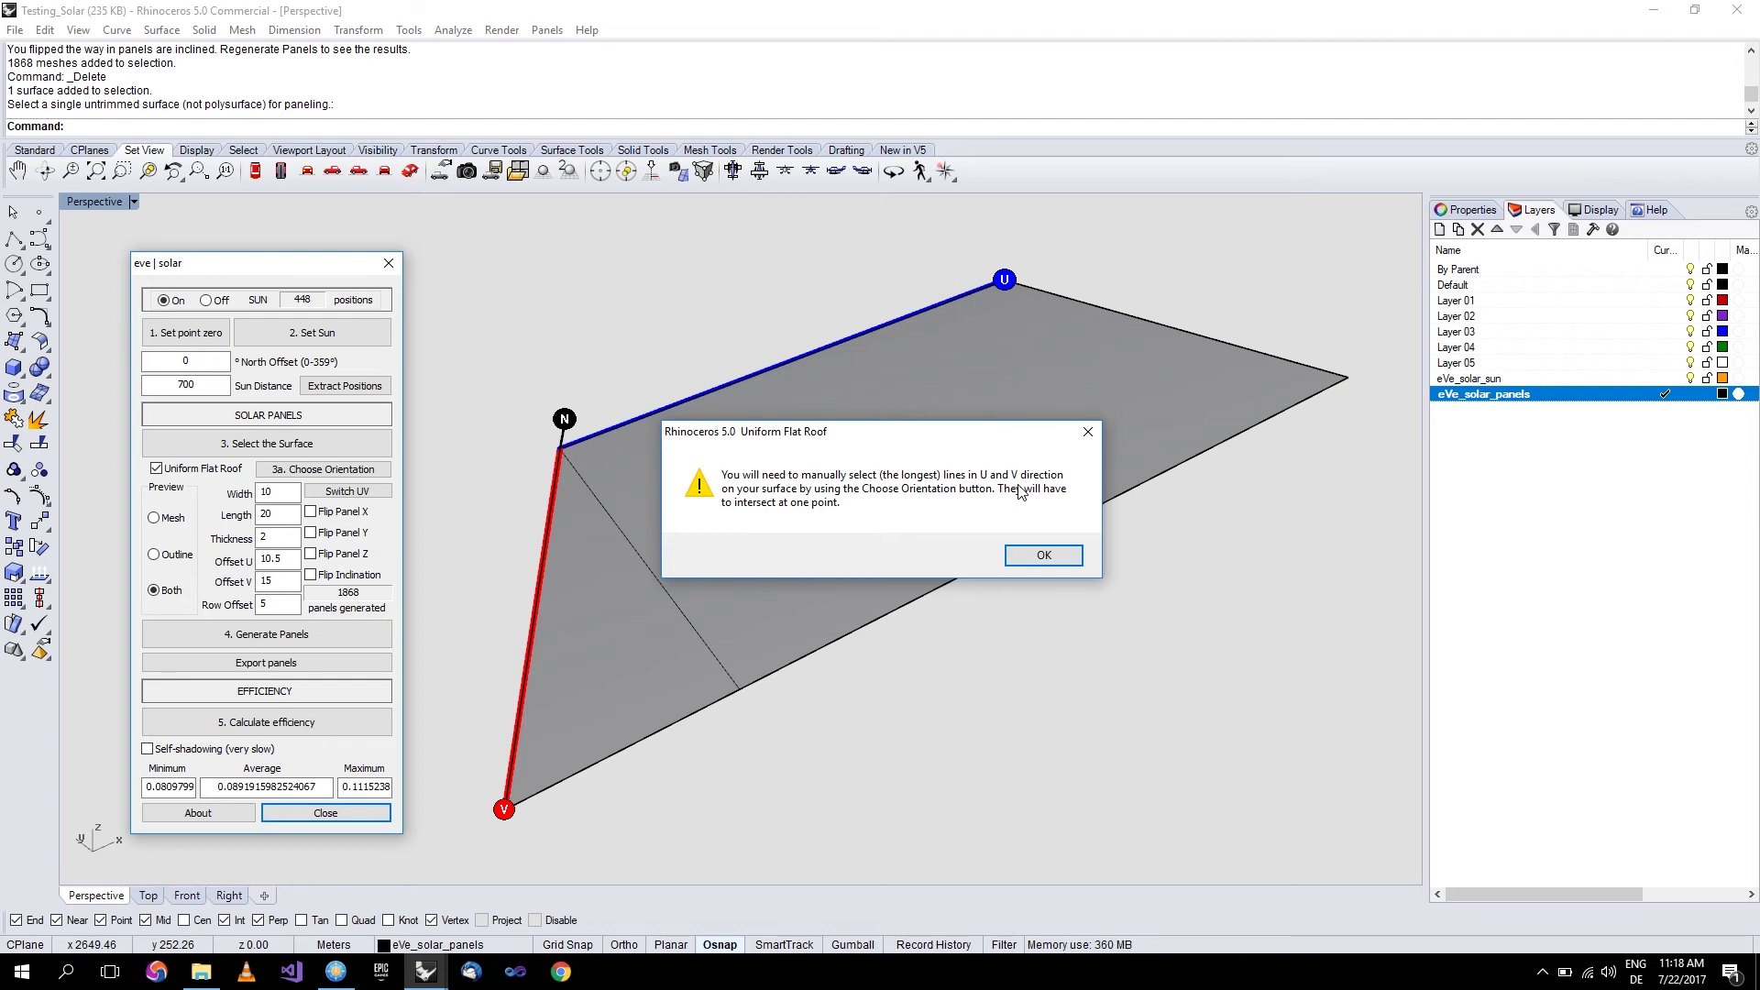
Set the panel orientation with a U line along the roof's long lower edge and a V line from the upper corner down the diagonal to it.
left_click(1044, 555)
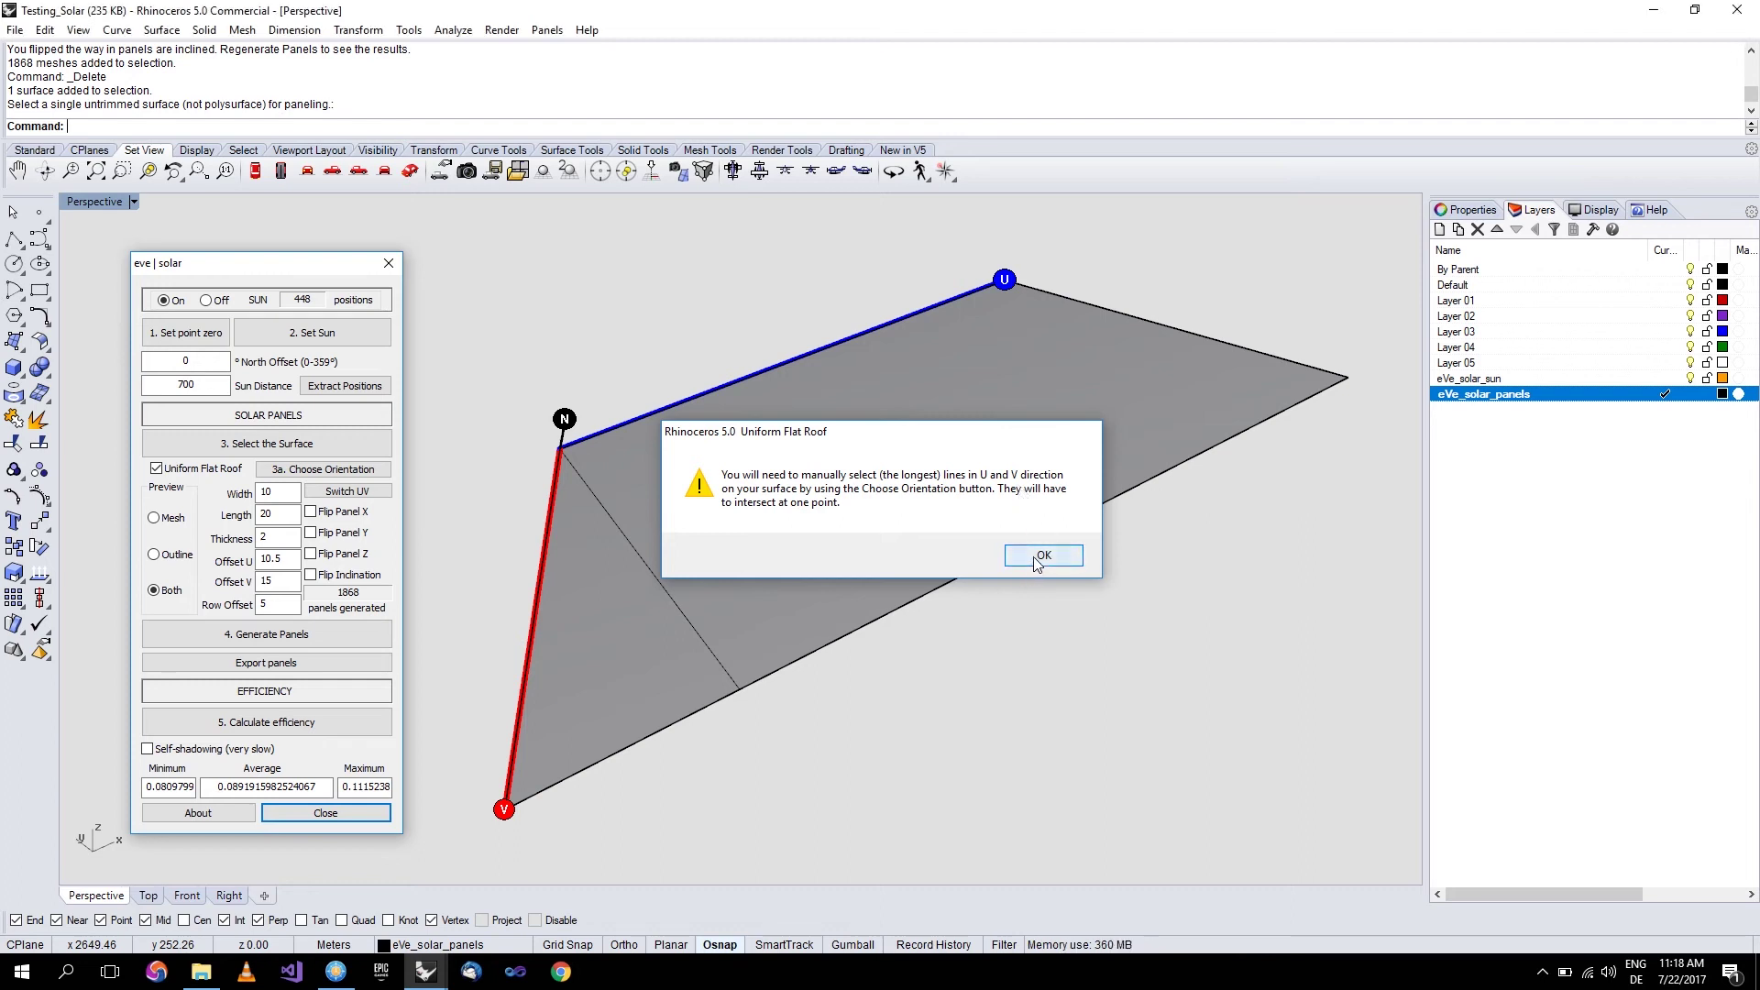
left_click(309, 470)
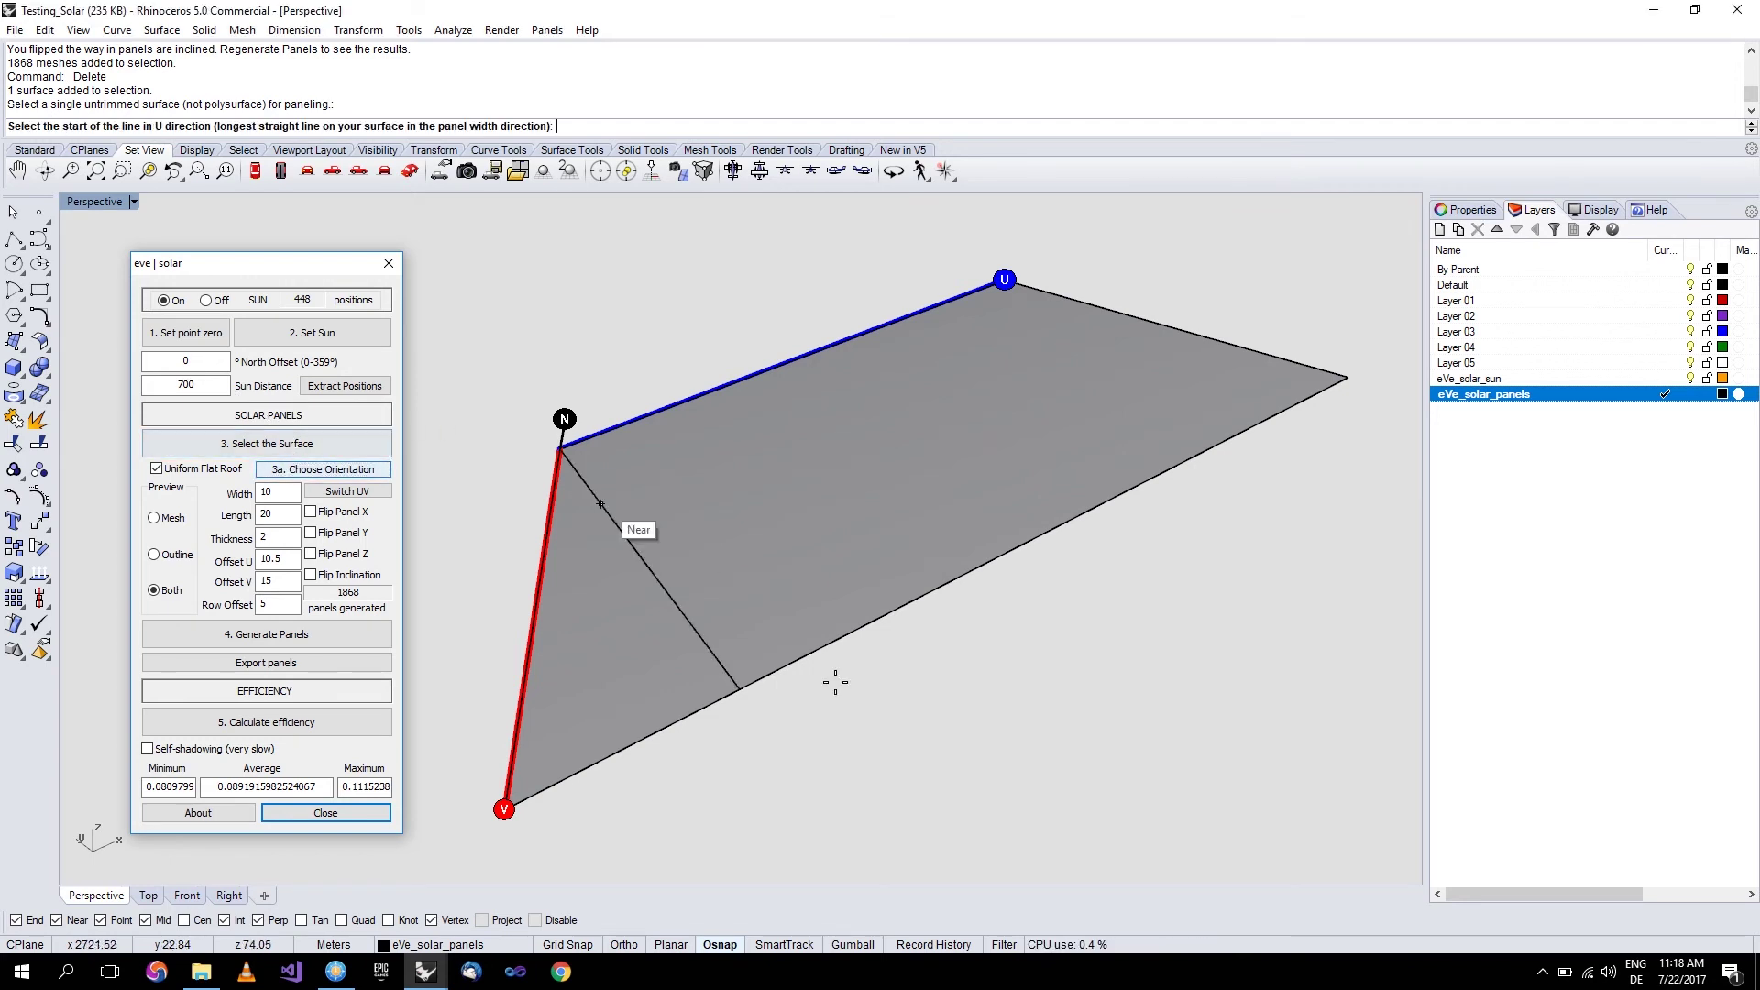
left_click(520, 824)
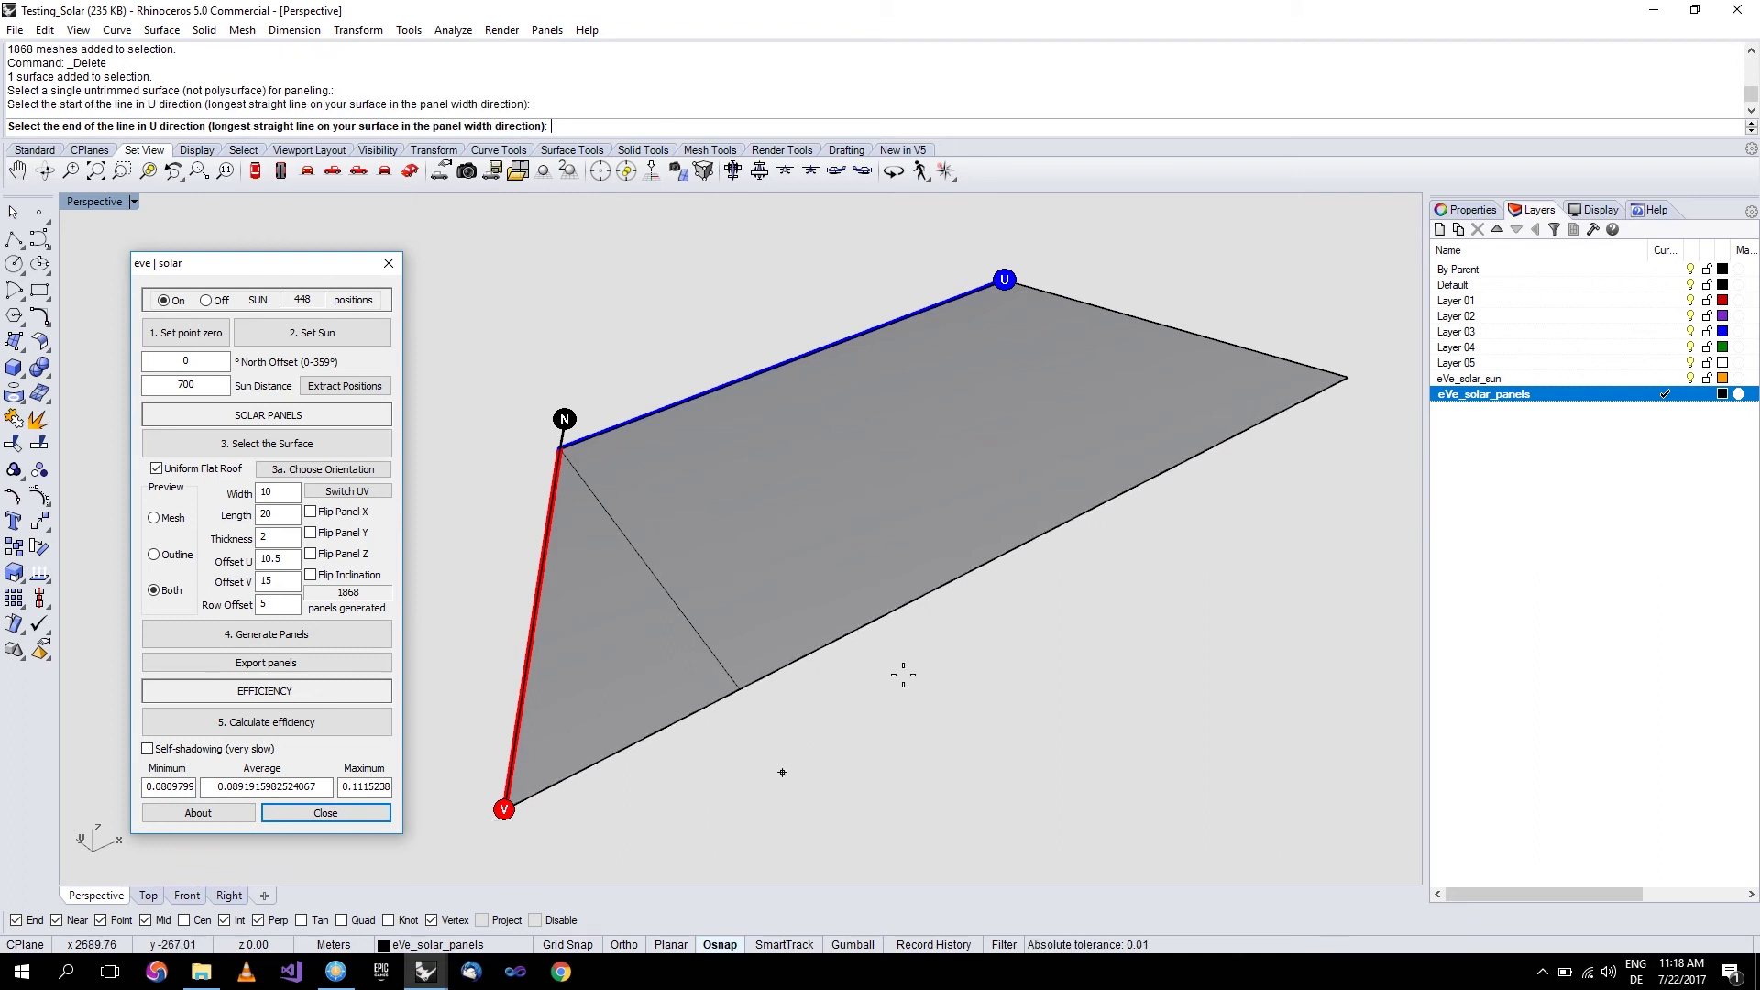
left_click(1348, 377)
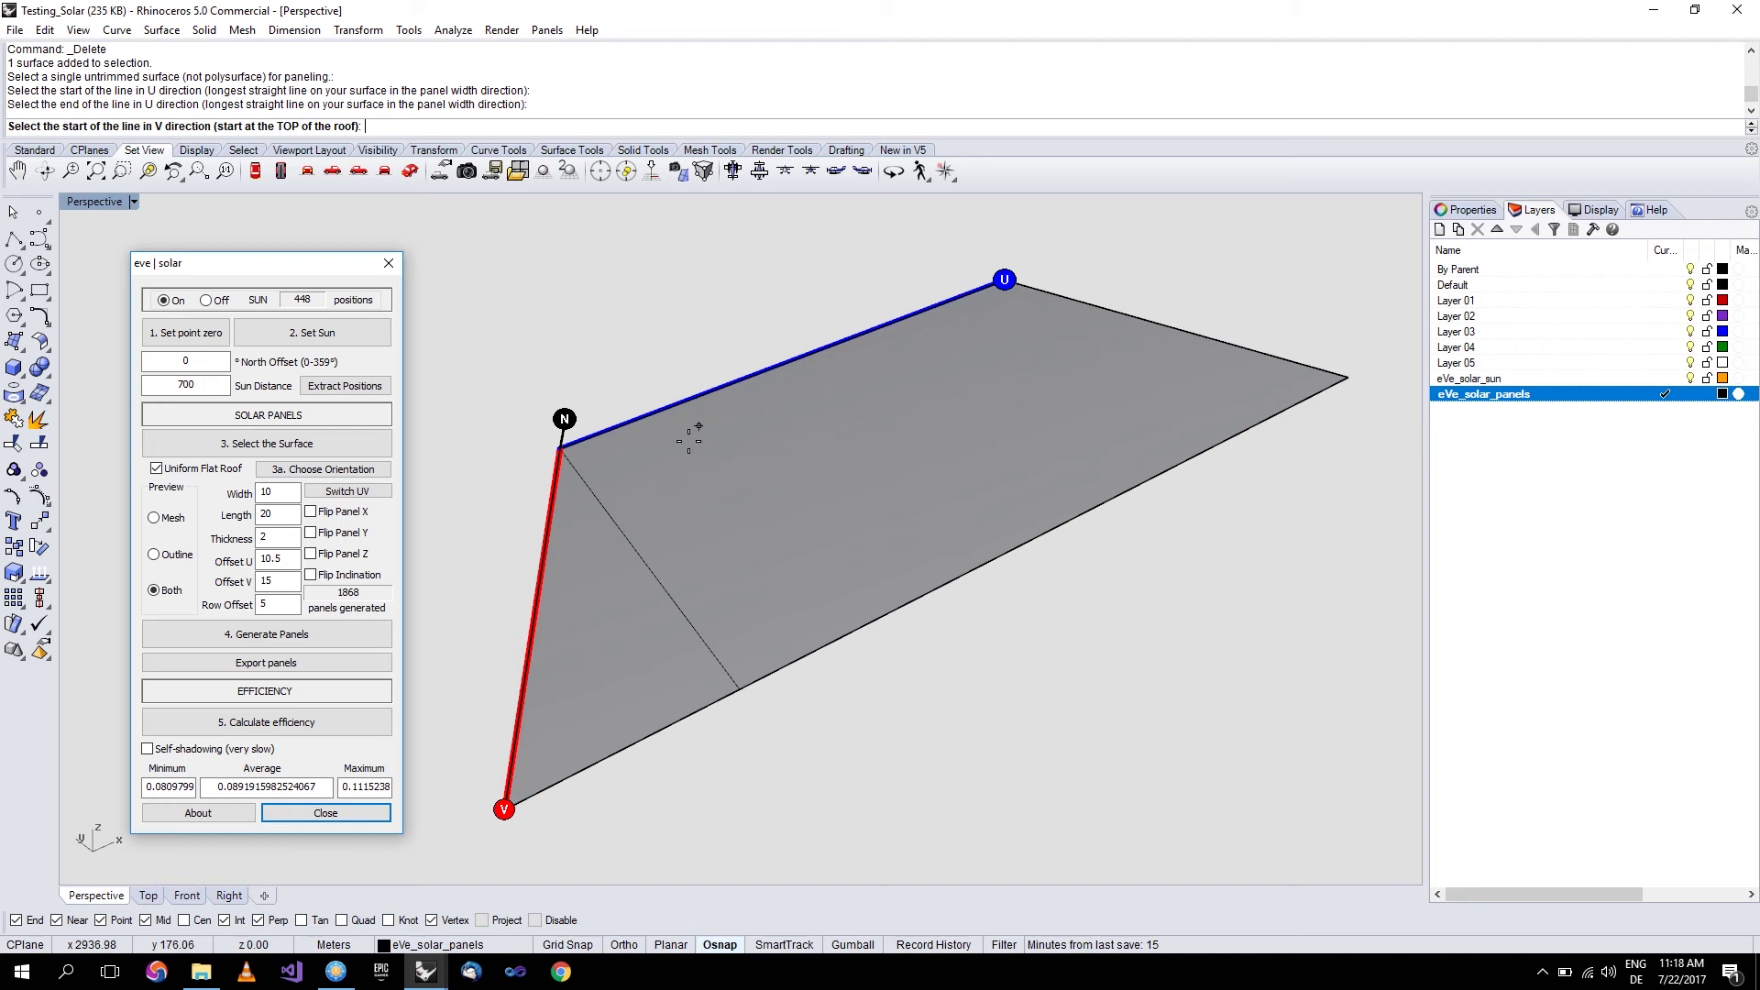
left_click(574, 467)
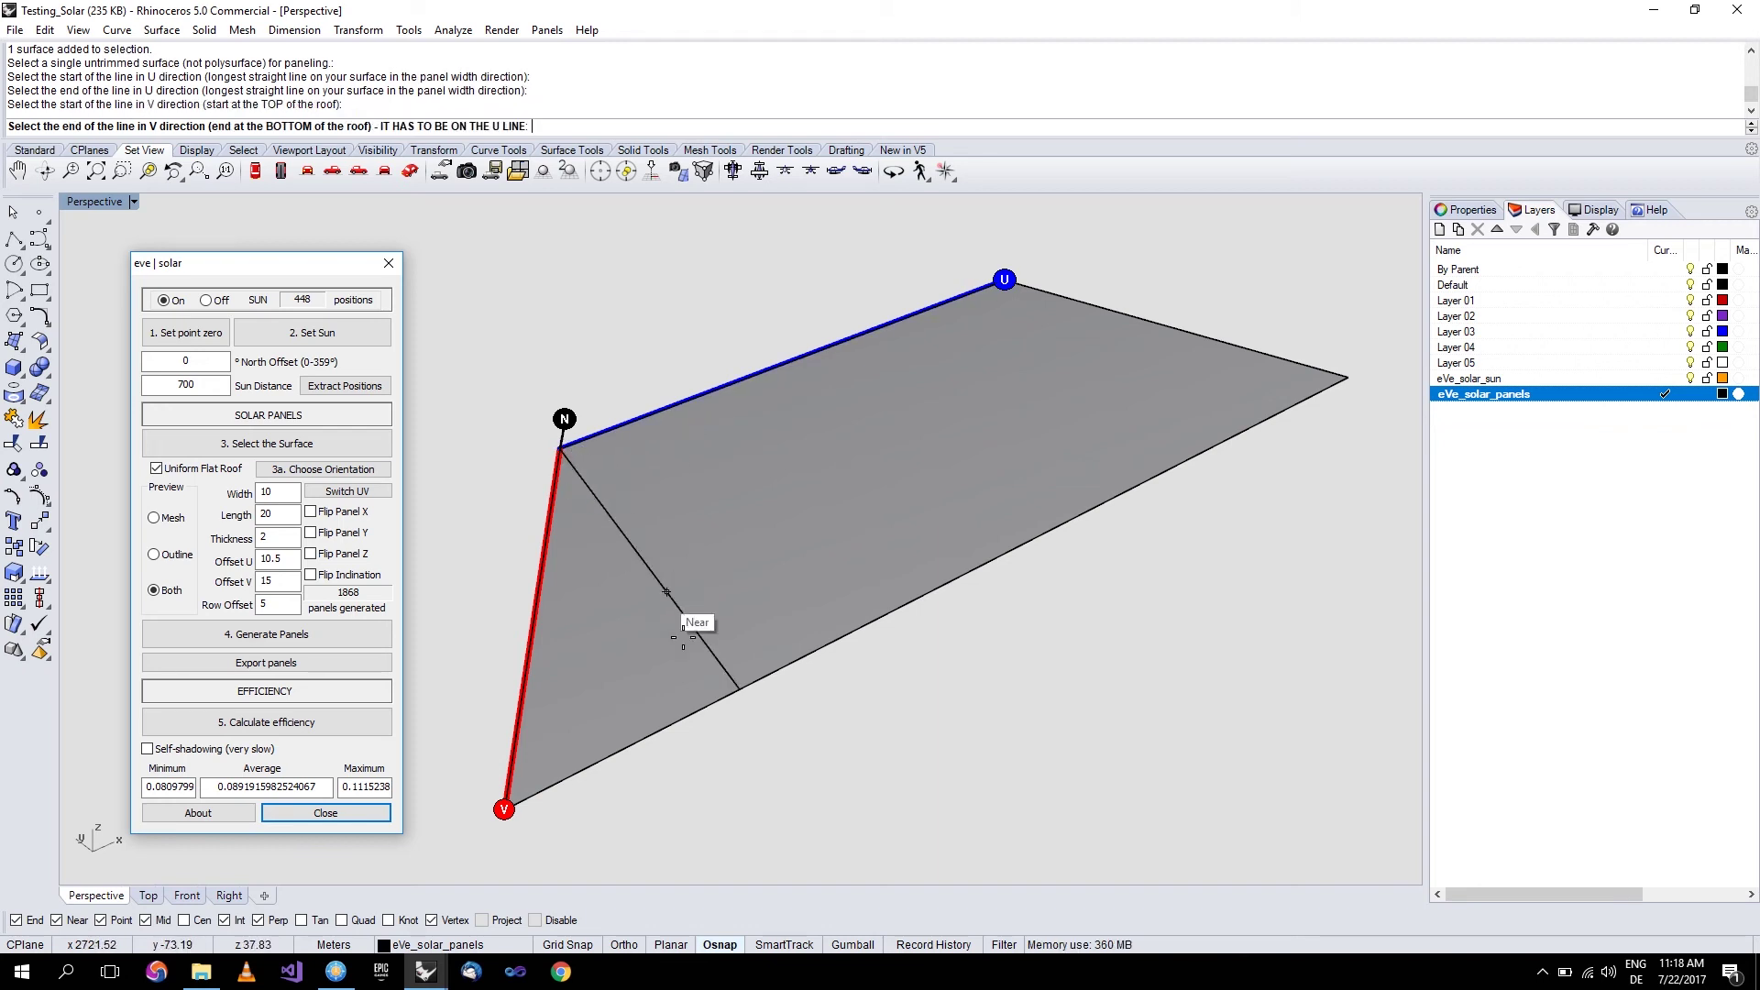
left_click(739, 690)
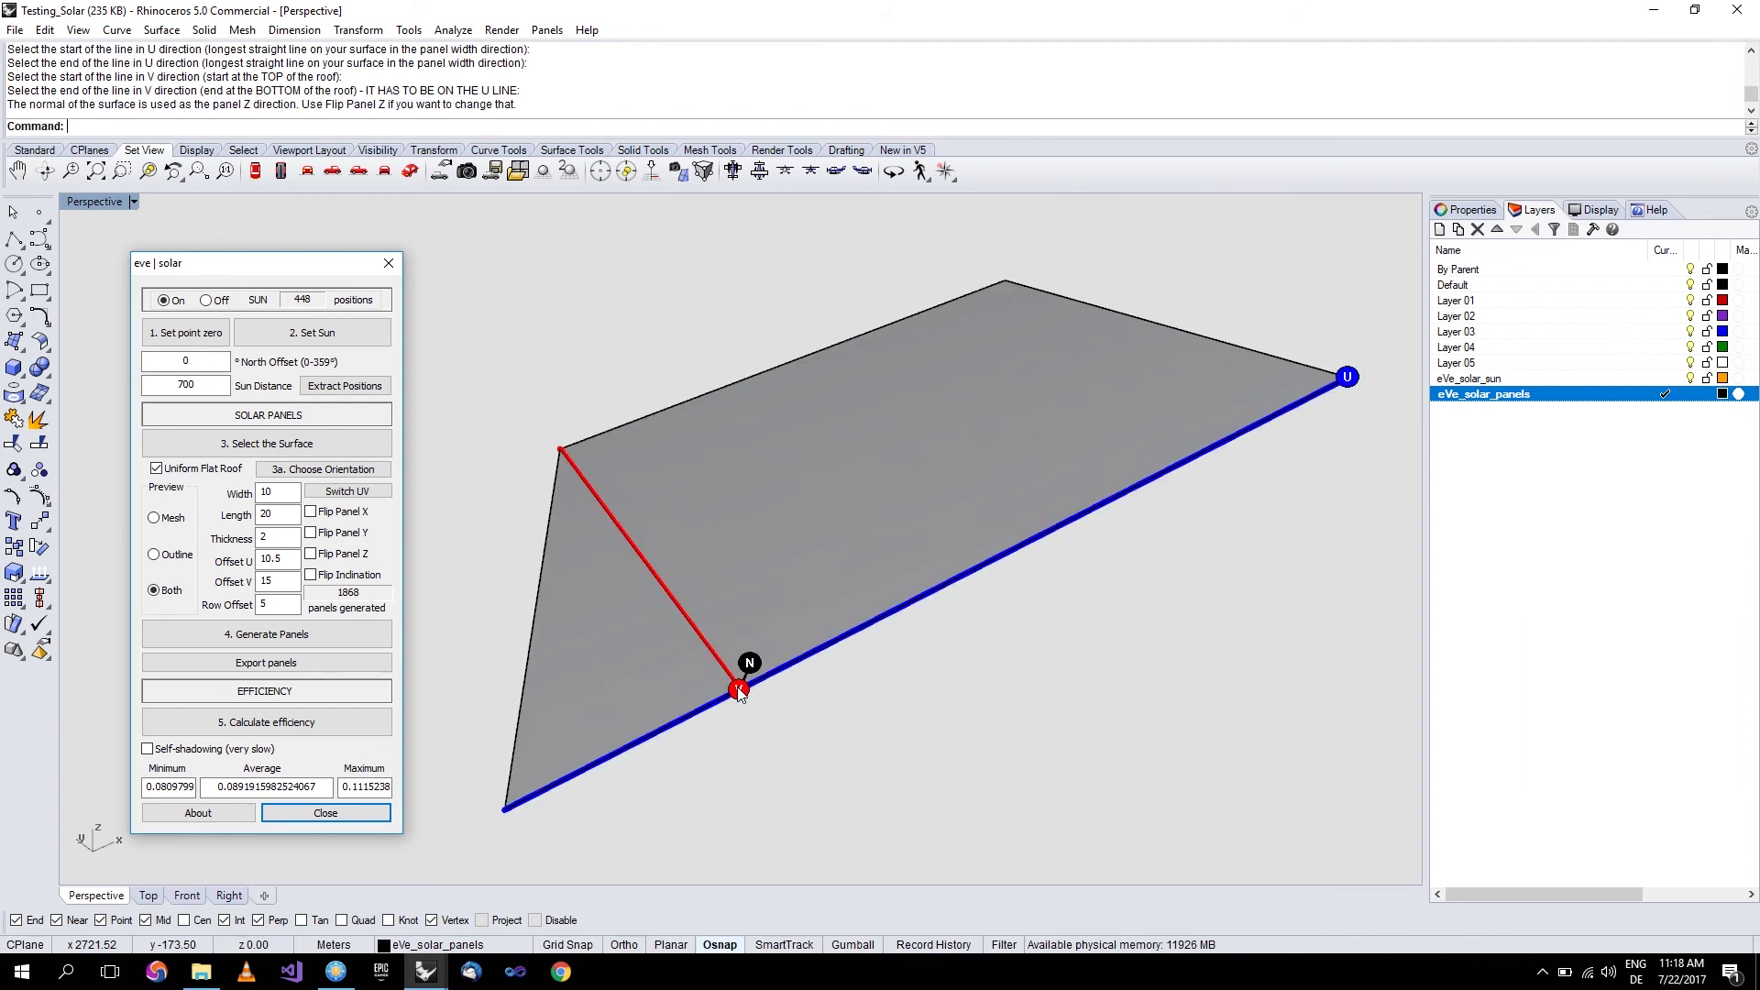
Examine the surface normal at the intersection of the U and V lines, flip the panels' Z direction and flip it back.
right_click_drag(834, 694, 713, 708)
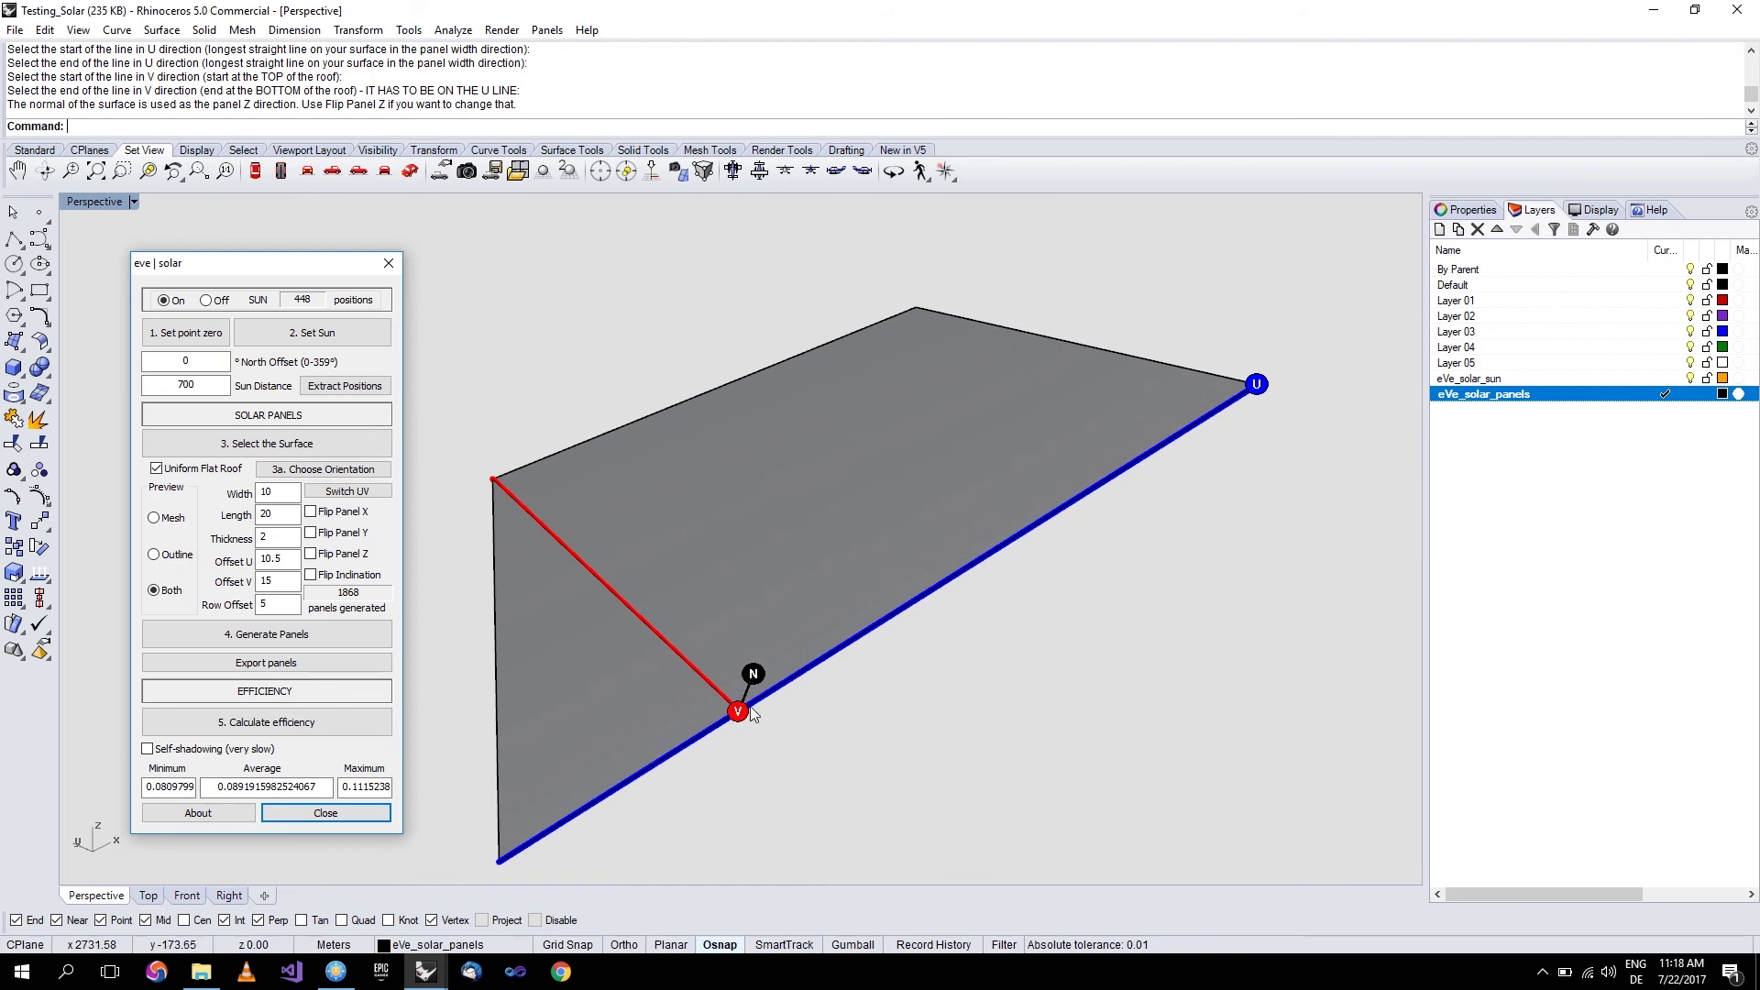
right_click_drag(765, 672, 805, 602)
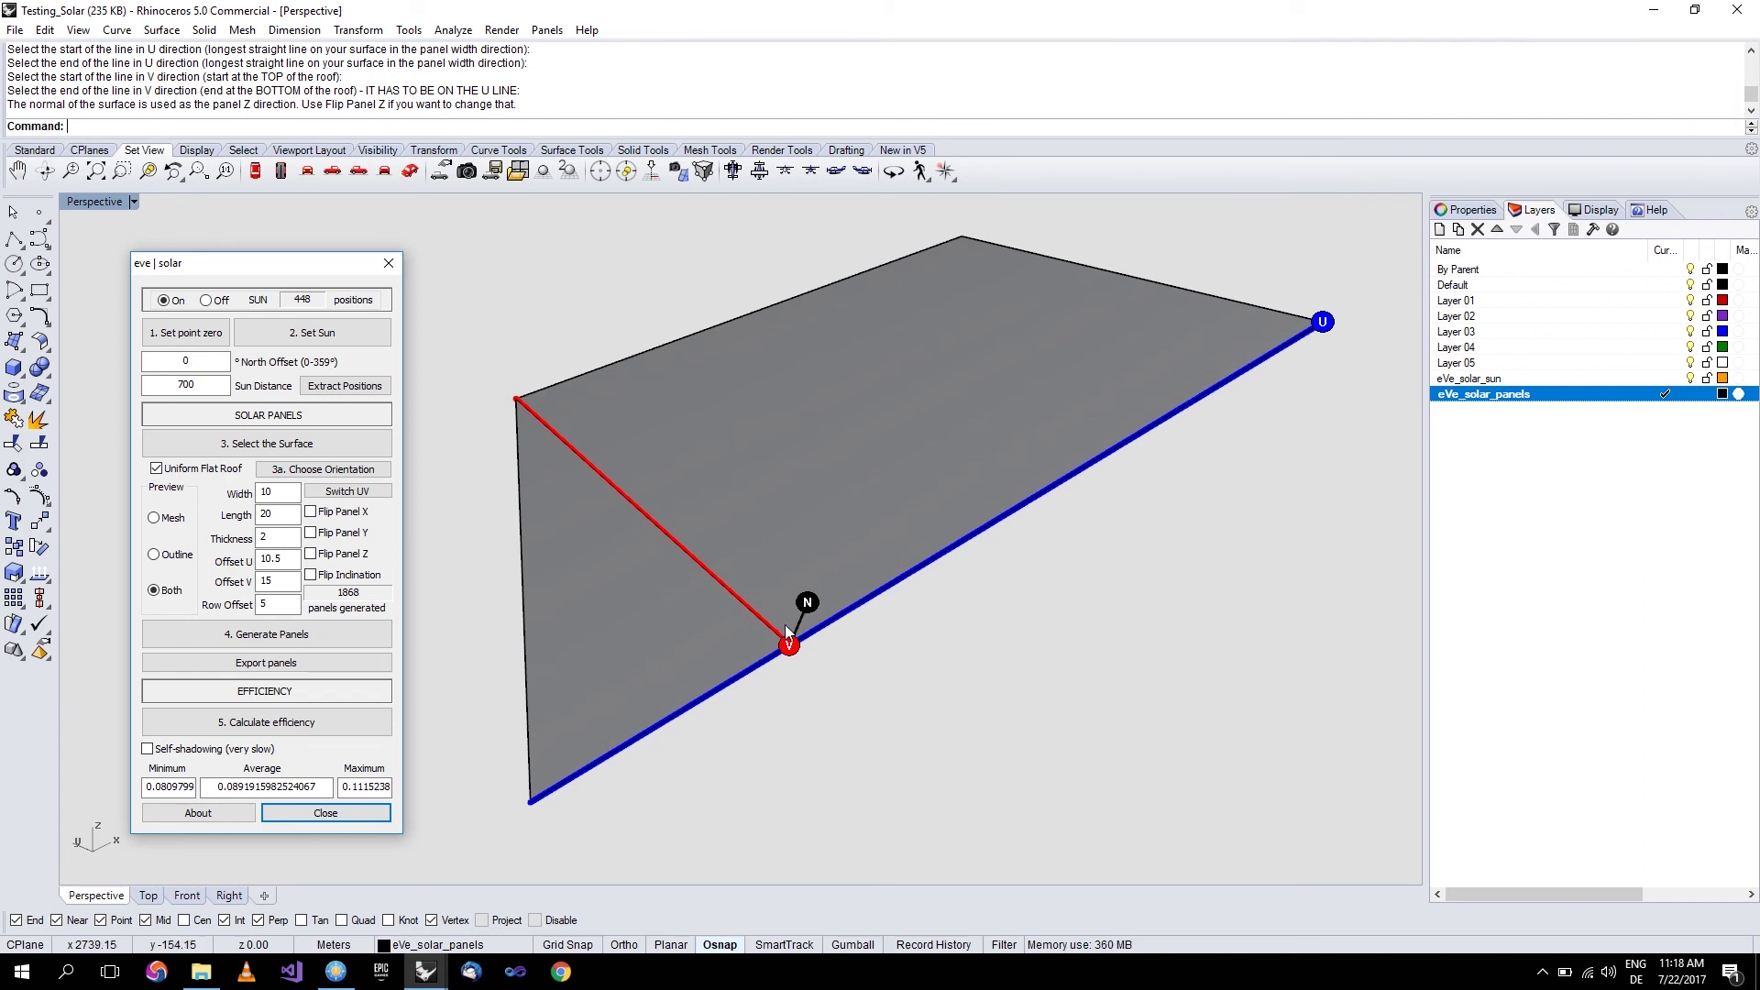
left_click(351, 557)
left_click(344, 559)
right_click_drag(411, 555, 664, 684)
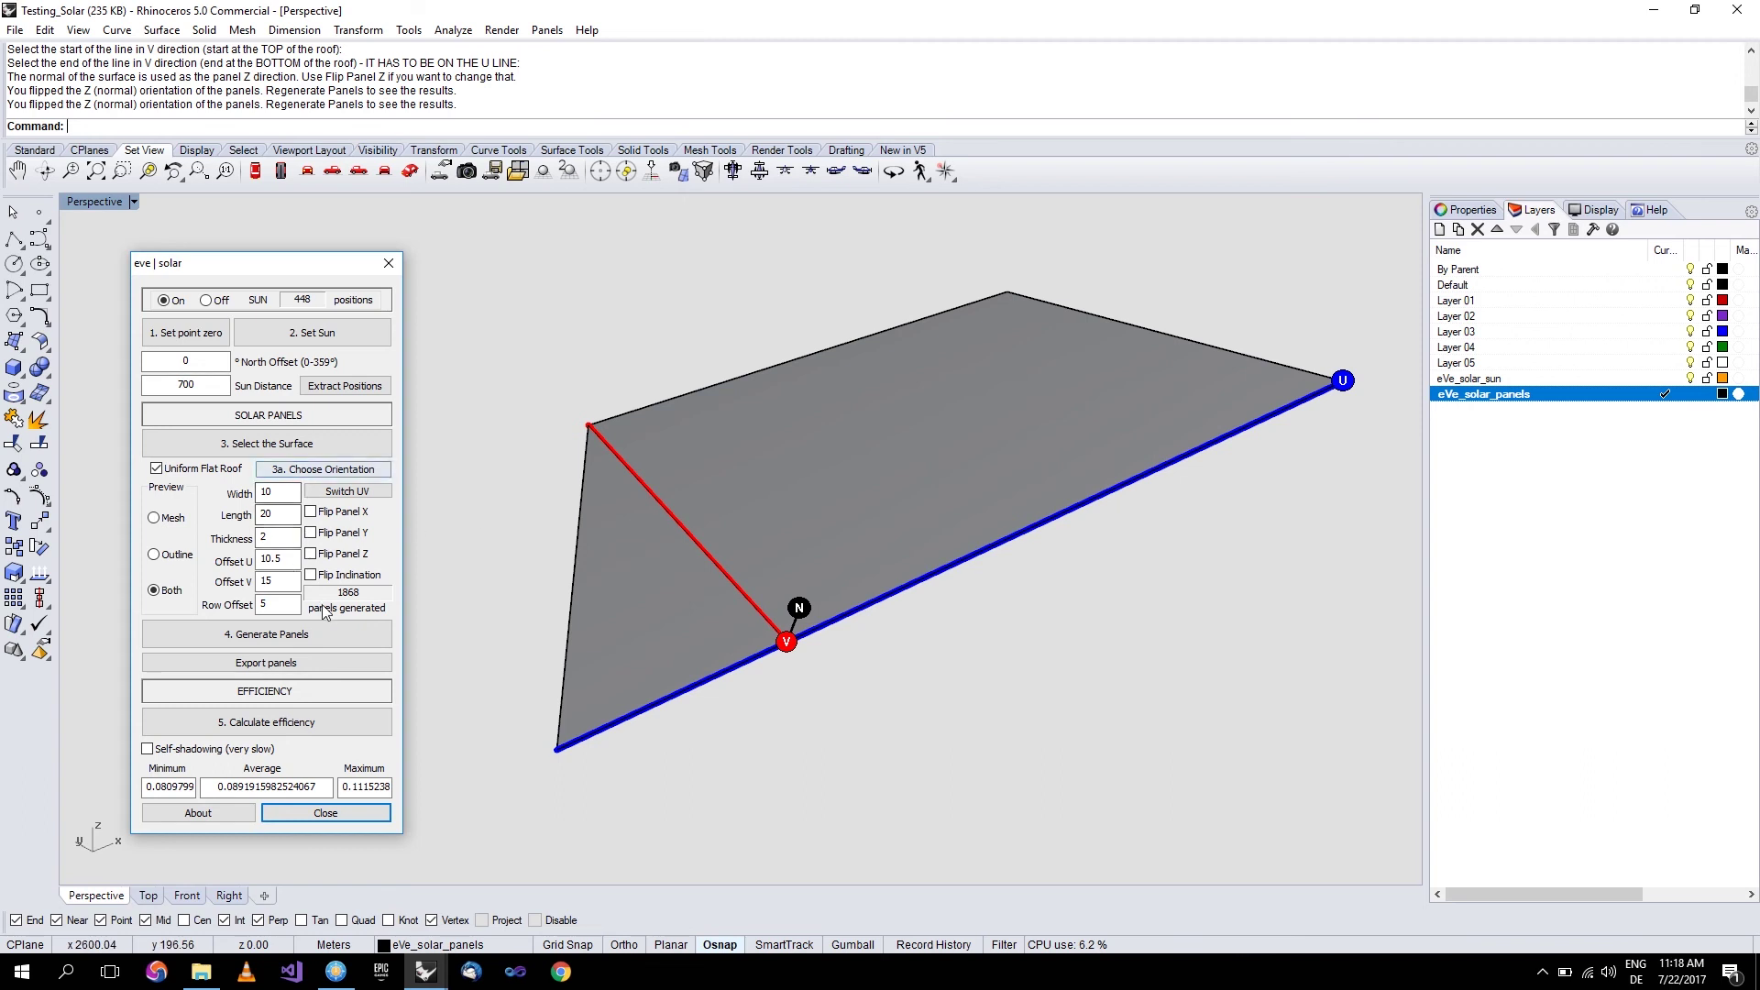
Generate the solar panels on the flat sloping roof surface and calculate their efficiency.
left_click(308, 635)
mouse_move(668, 612)
right_mouse_down()
mouse_move(759, 550)
mouse_move(728, 525)
right_mouse_up()
left_click(382, 724)
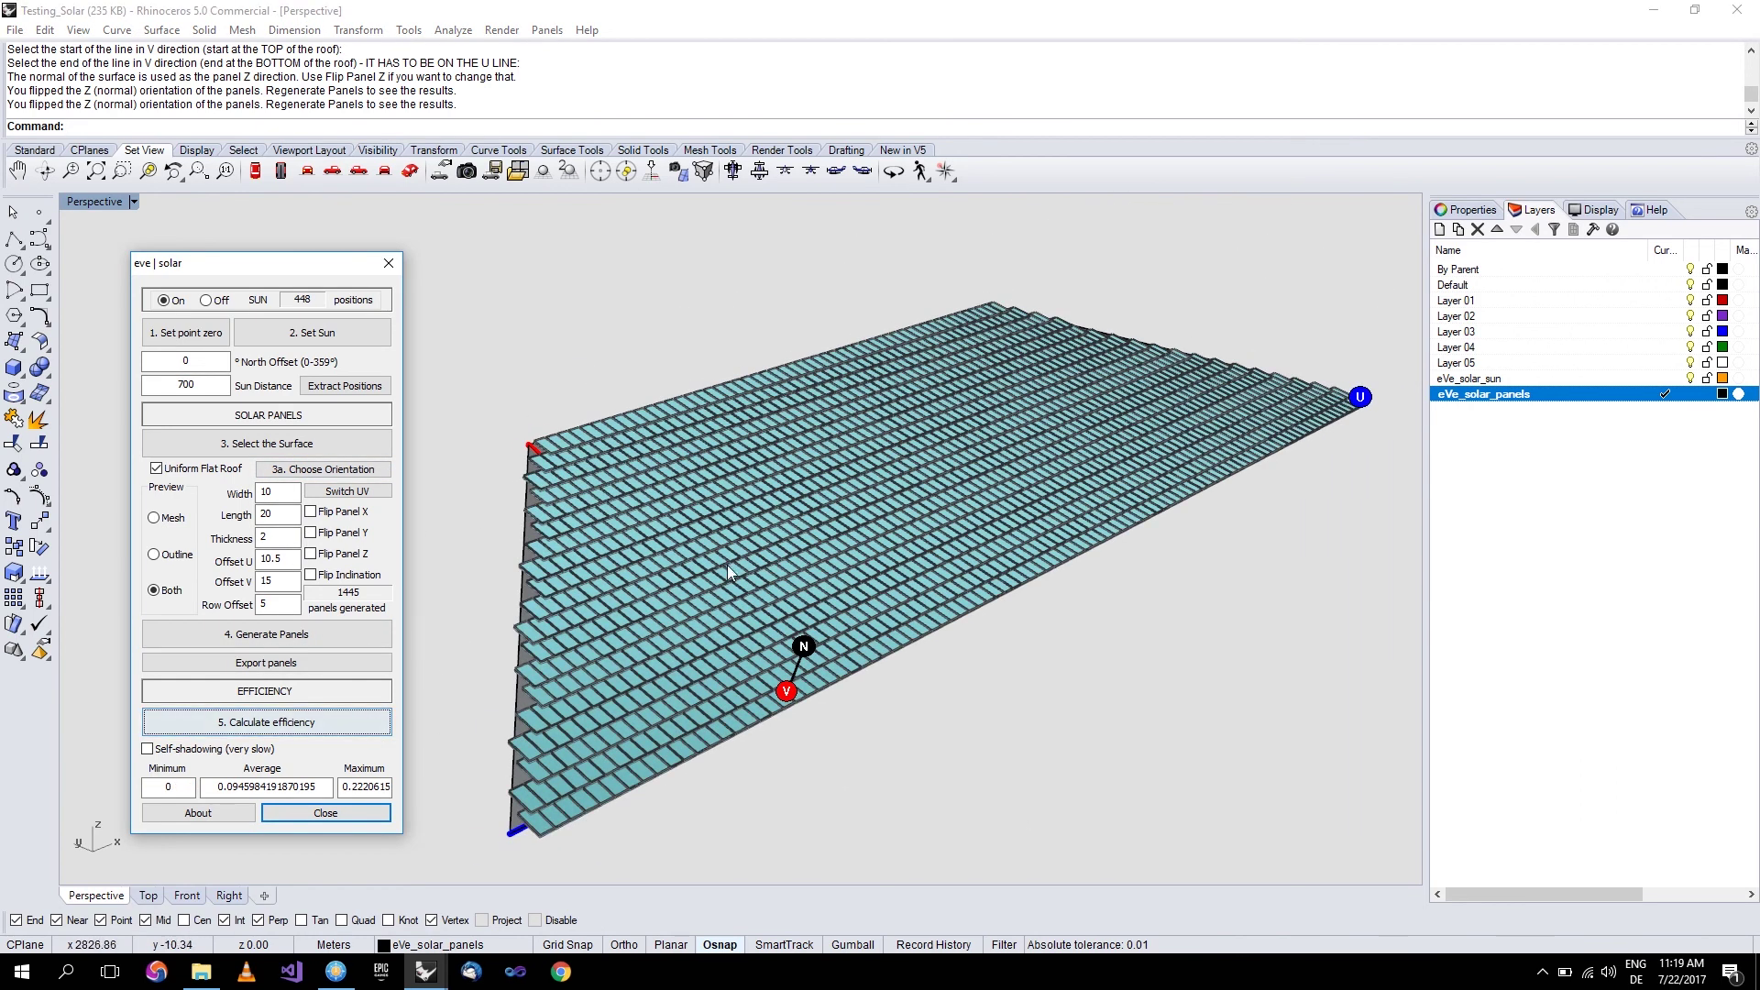